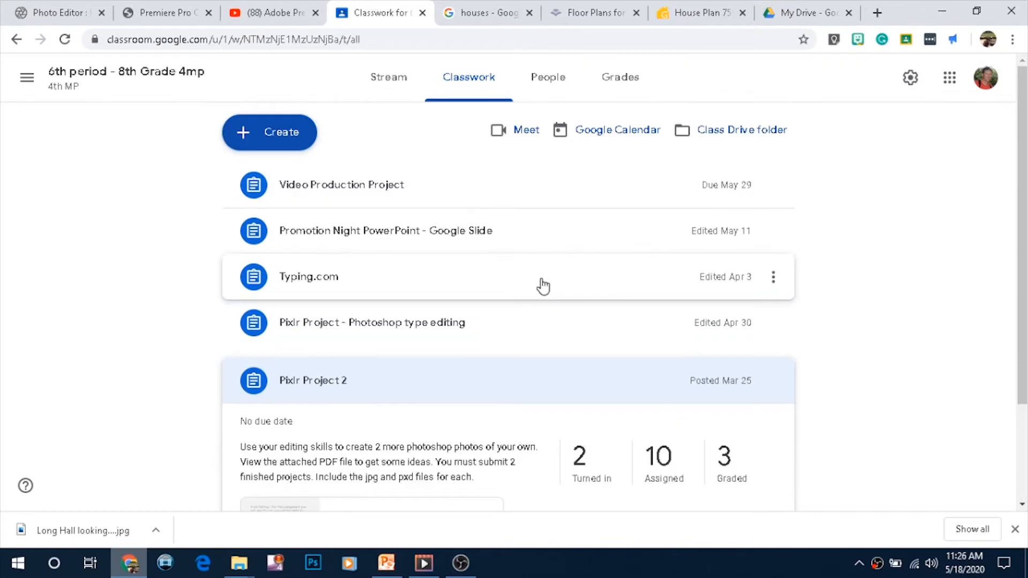
# Open the 2nd Period - 7th Grade - 4mp class from the class list
pyautogui.click(26, 78)
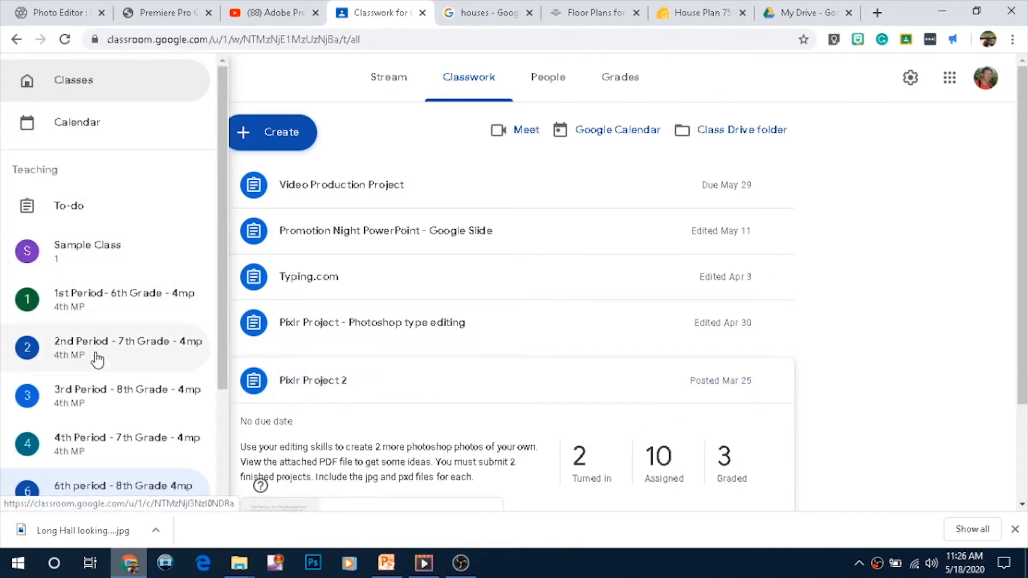
pyautogui.click(97, 358)
pyautogui.scroll(-1, 598, 261)
pyautogui.scroll(-2, 598, 262)
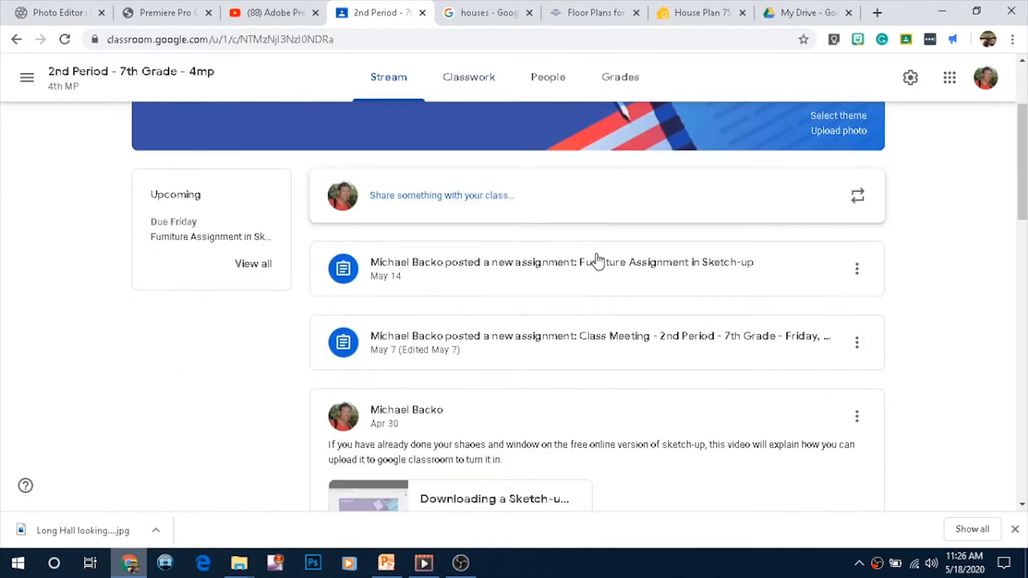
pyautogui.scroll(3, 598, 260)
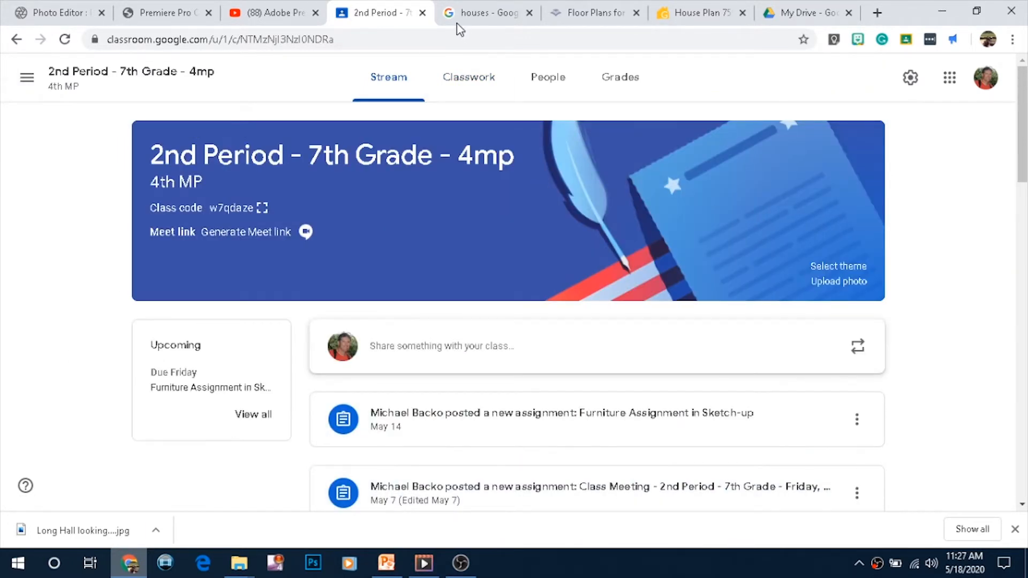
# Open the House in Sketch-up draft assignment in Classwork for editing
pyautogui.click(469, 78)
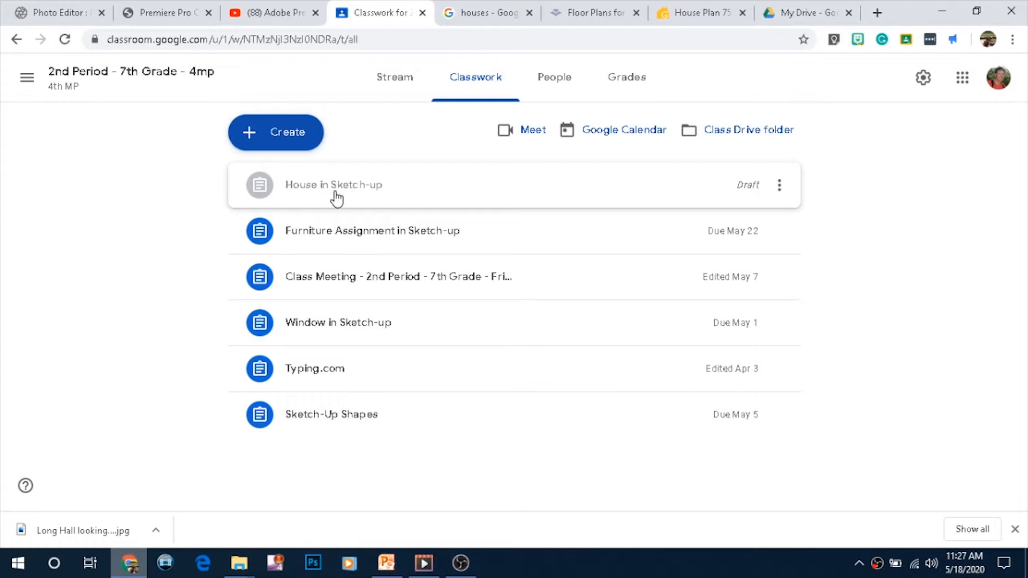
pyautogui.click(621, 194)
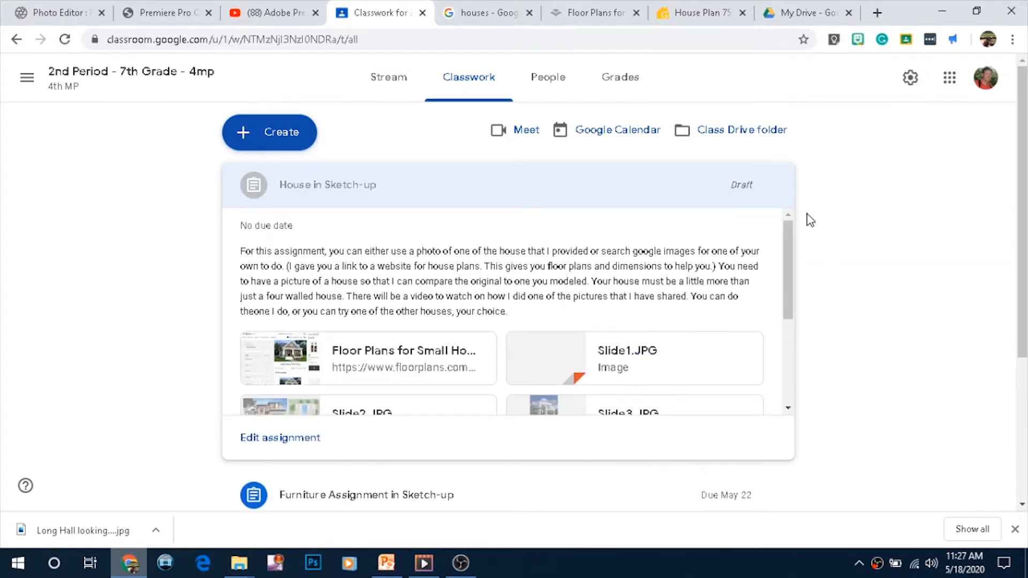
pyautogui.click(290, 442)
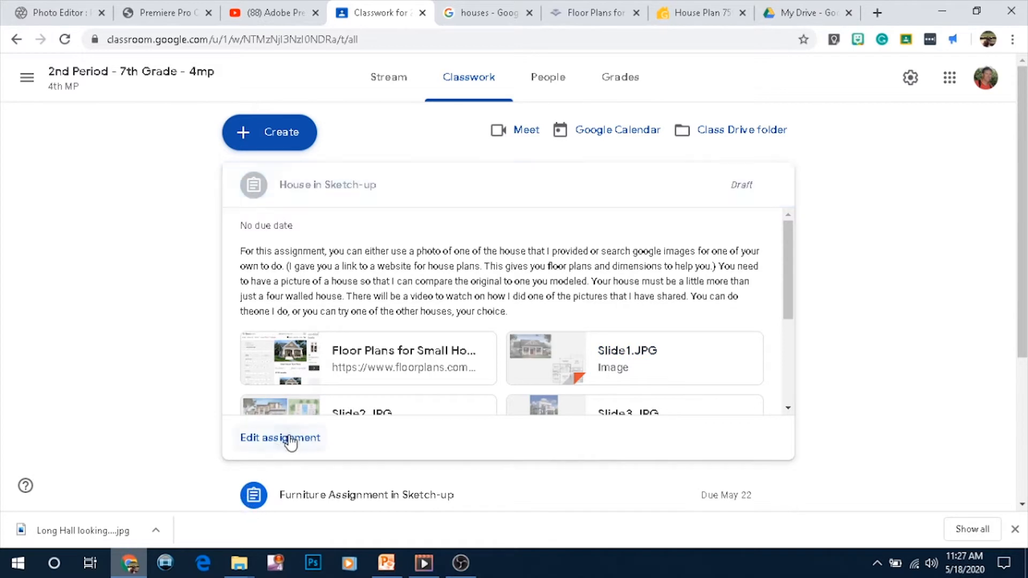
pyautogui.scroll(-4, 480, 326)
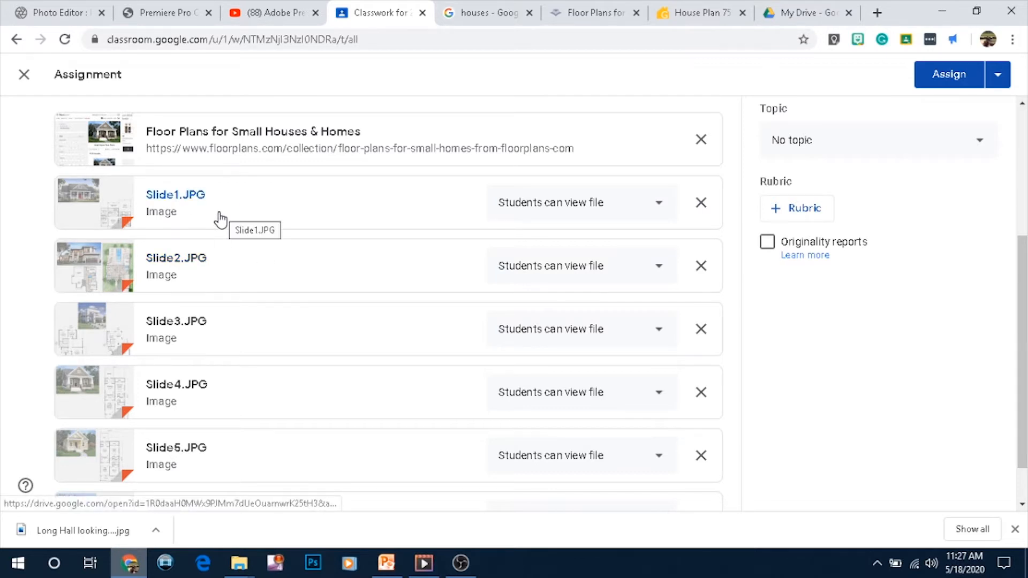
# Browse the assignment's attached house images and open Slide4.JPG in the preview
pyautogui.scroll(-1, 235, 245)
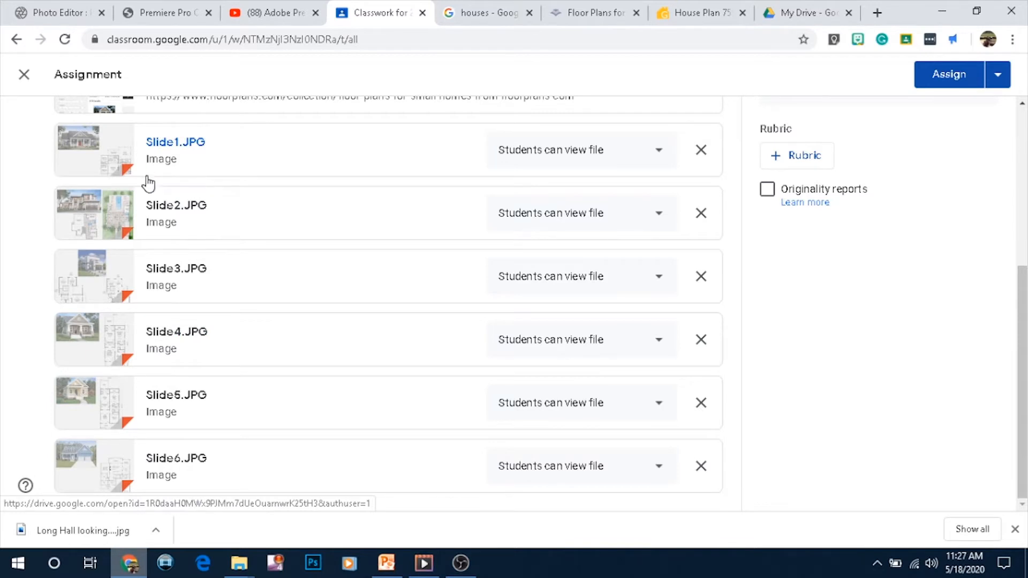
pyautogui.scroll(1, 147, 179)
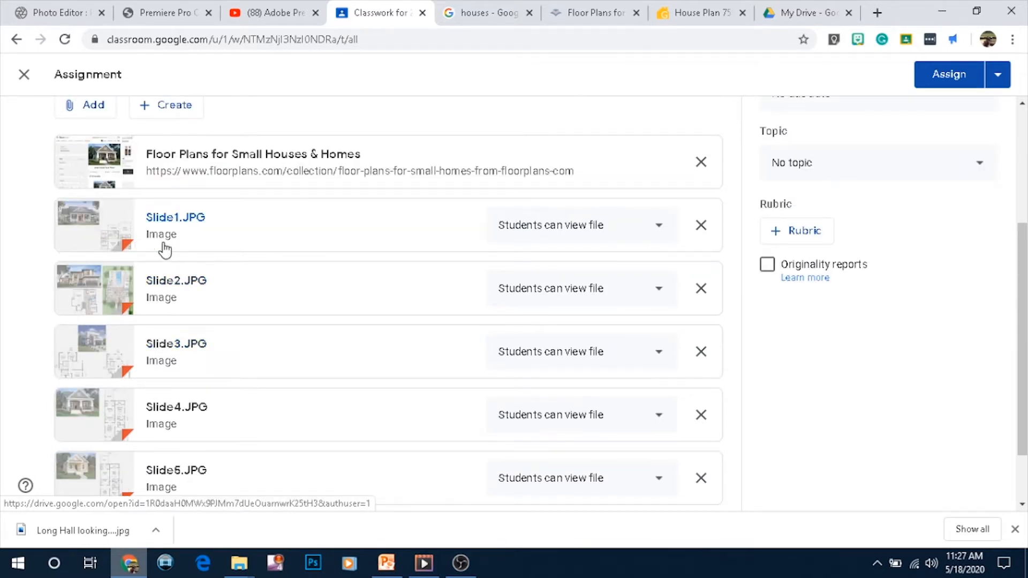
pyautogui.scroll(-1, 182, 289)
pyautogui.scroll(1, 182, 289)
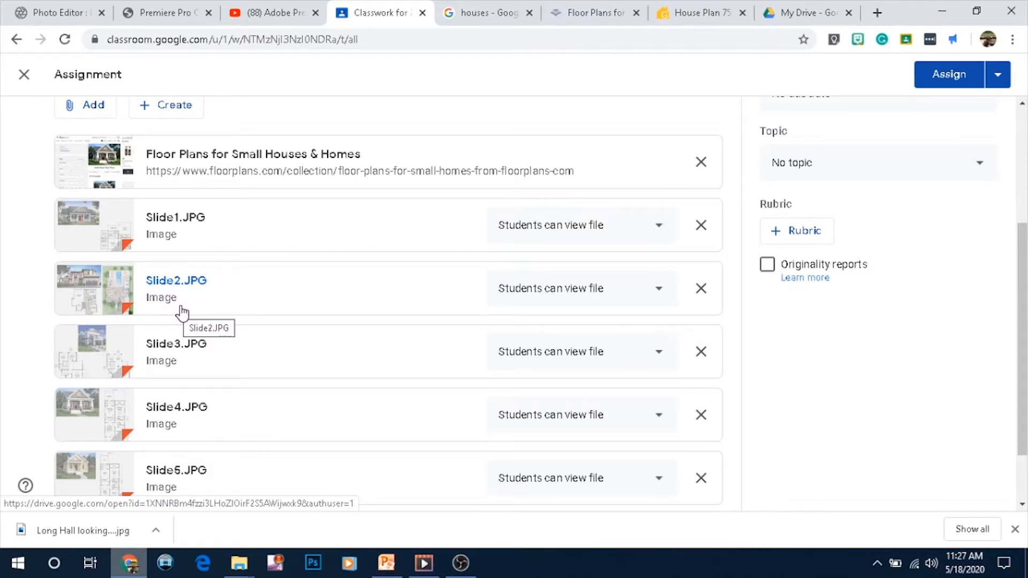
pyautogui.scroll(3, 227, 313)
pyautogui.scroll(-4, 230, 313)
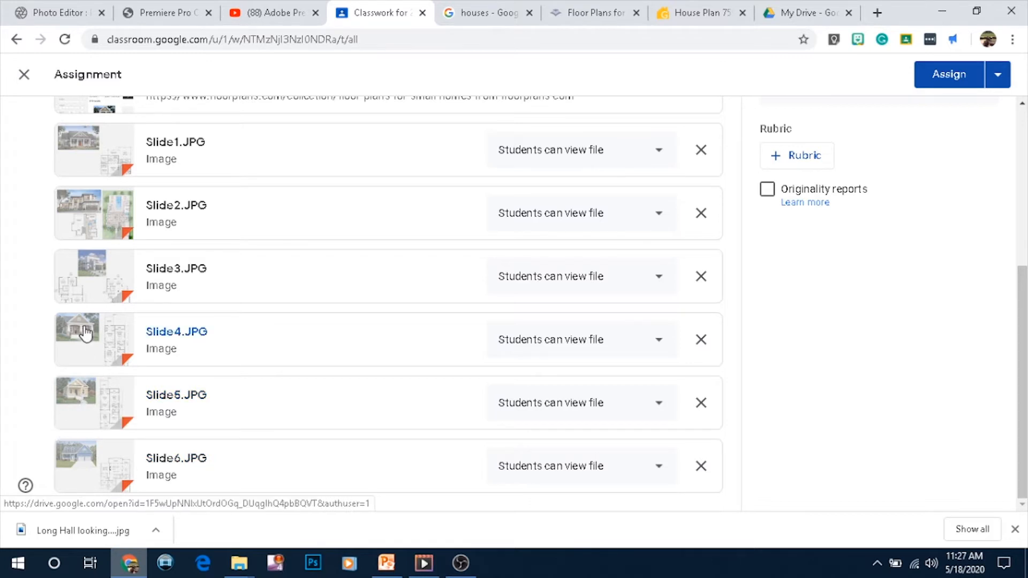
pyautogui.click(122, 354)
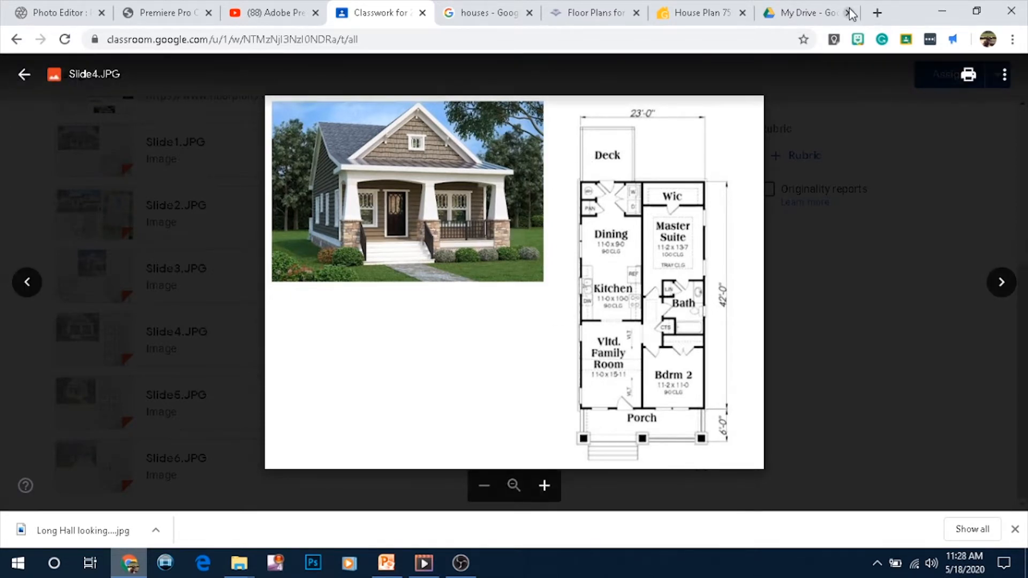
# Create a new SketchUp for Schools model from My Drive and delete the default person figure
pyautogui.click(798, 16)
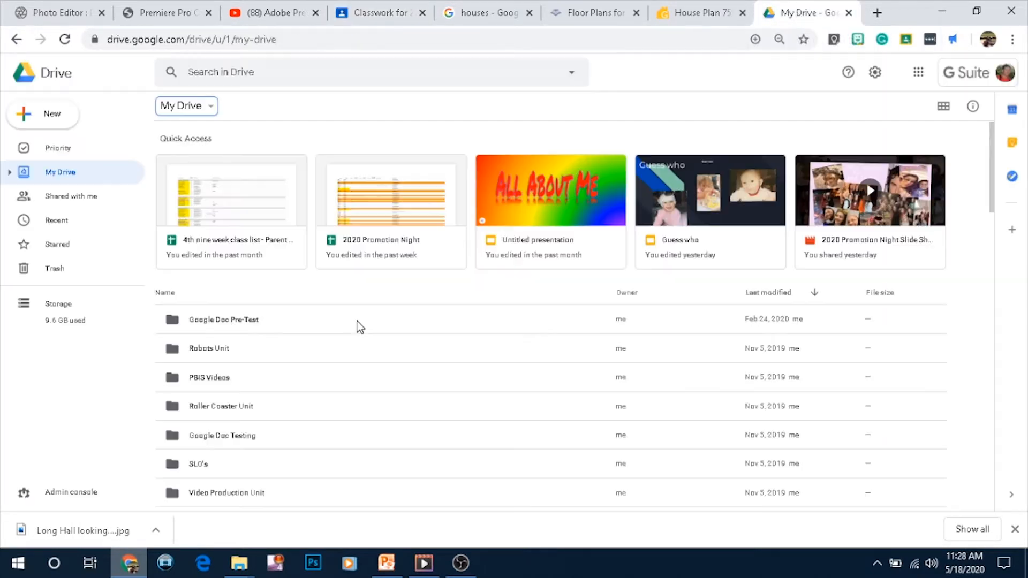
pyautogui.click(212, 107)
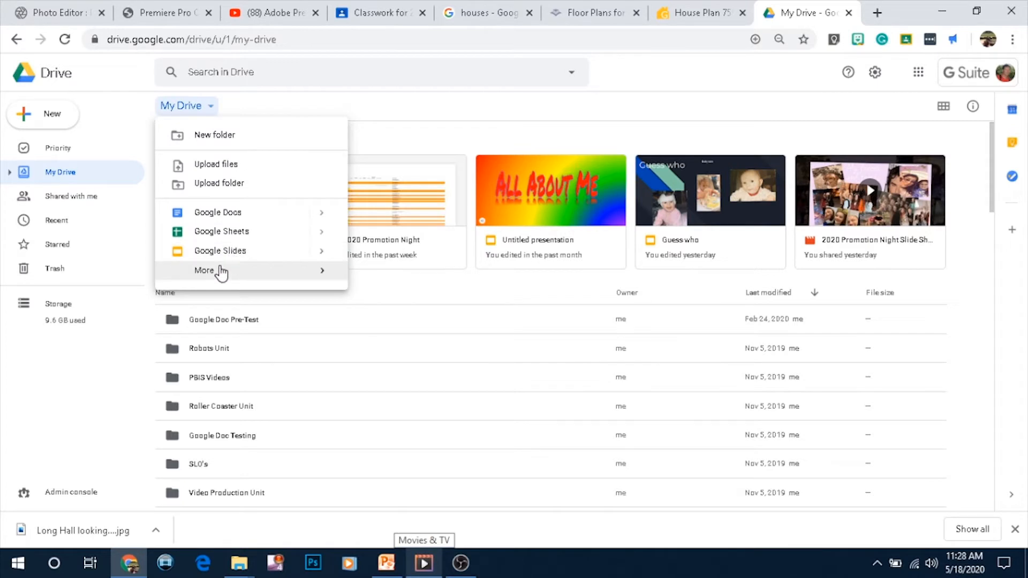
pyautogui.moveTo(219, 273)
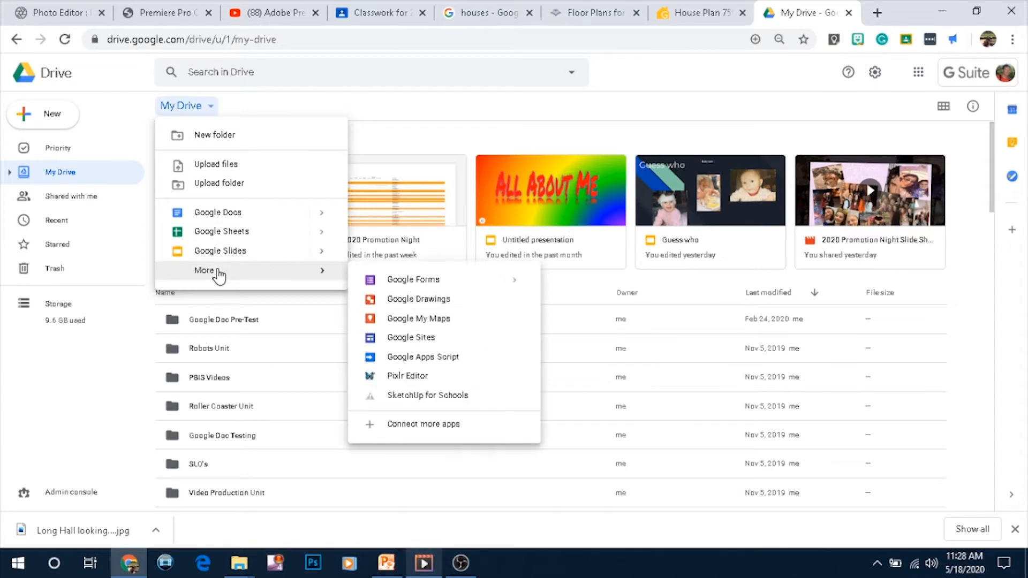
pyautogui.click(416, 396)
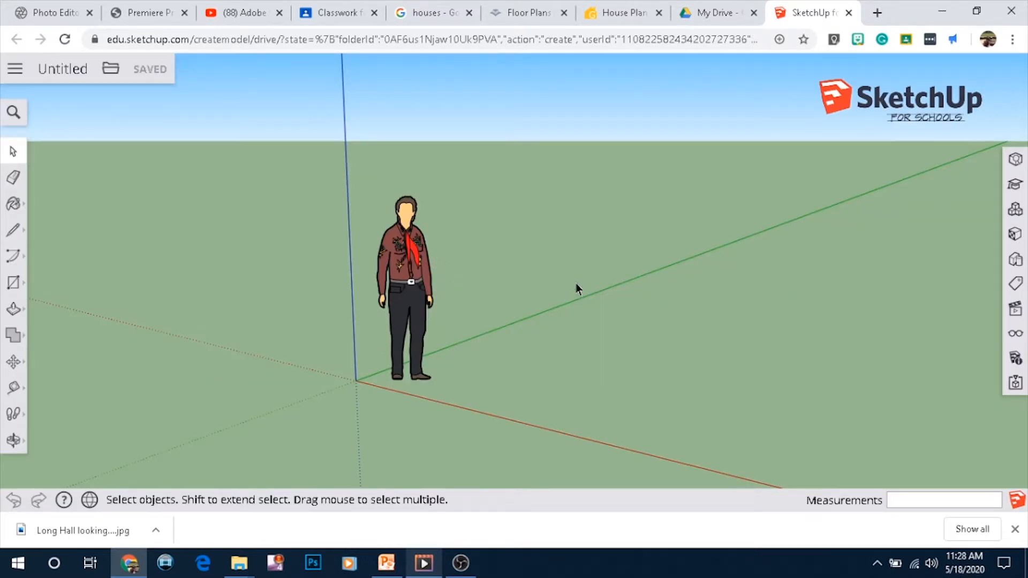
pyautogui.click(409, 283)
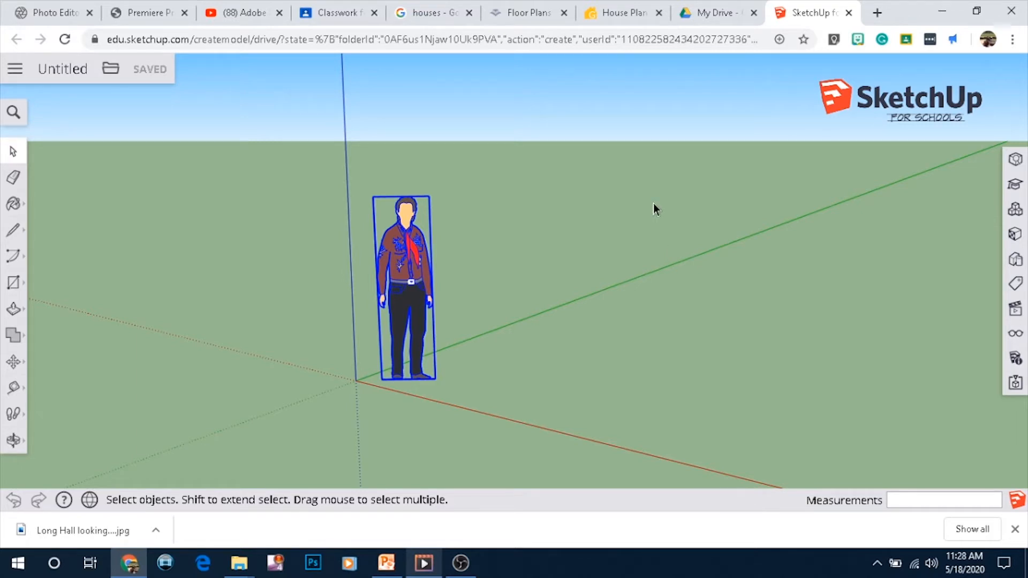
pyautogui.press('Delete')
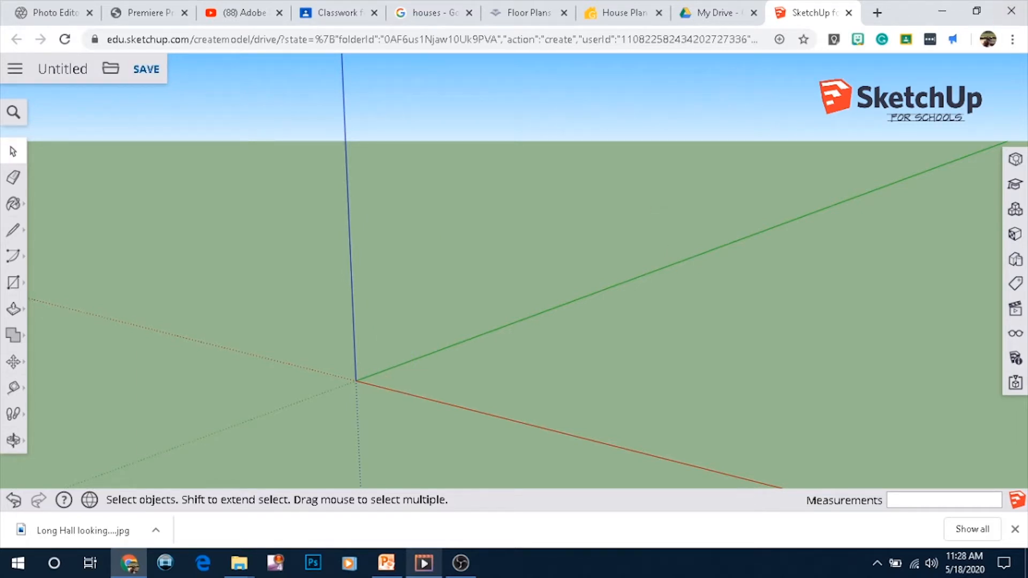
# Restore the browser window from full screen and resize it smaller on the desktop
pyautogui.click(977, 10)
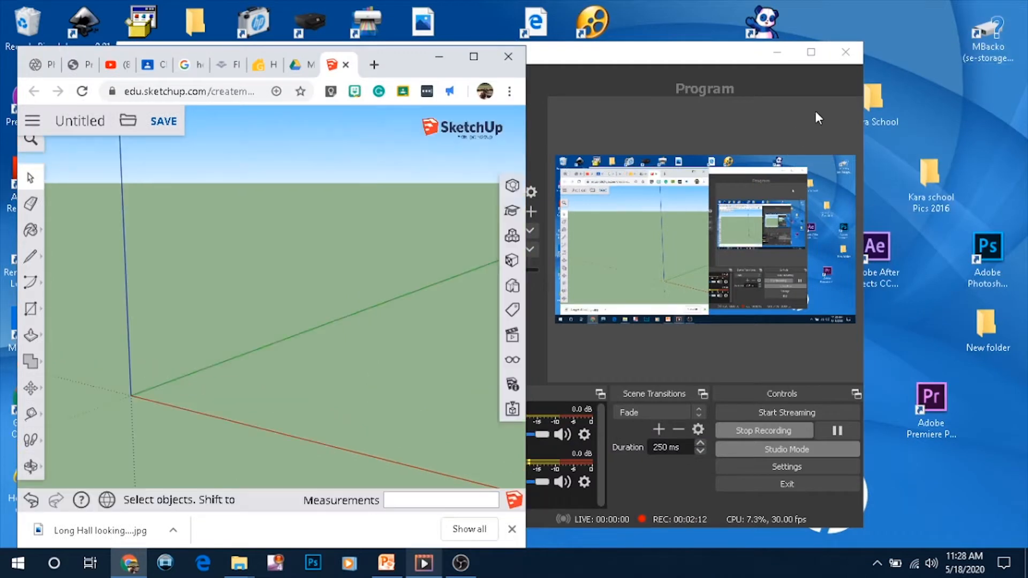
pyautogui.moveTo(527, 534); pyautogui.dragTo(936, 536)
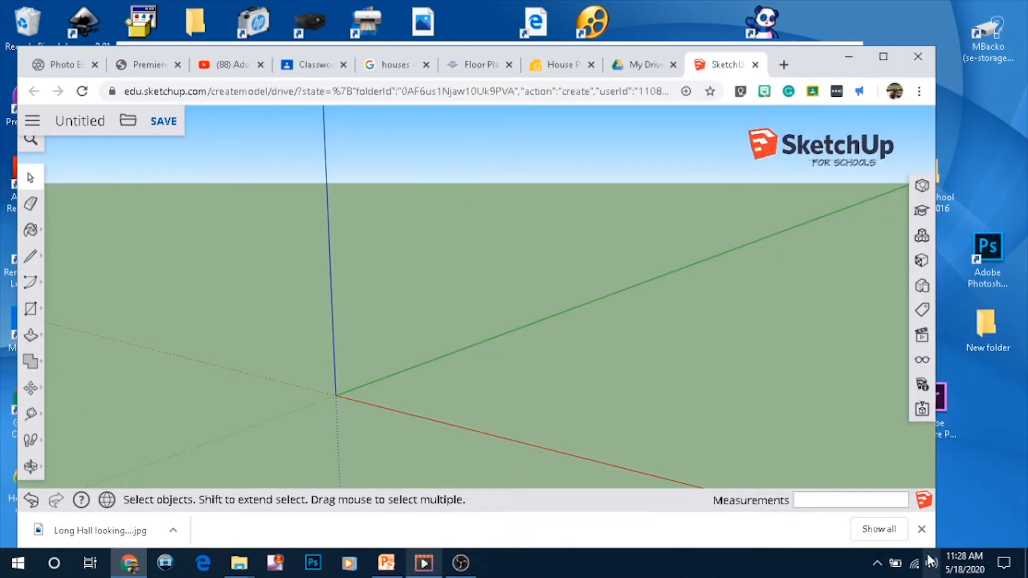
pyautogui.moveTo(816, 54); pyautogui.dragTo(819, 21)
pyautogui.moveTo(932, 517); pyautogui.dragTo(876, 463)
pyautogui.click(848, 521)
pyautogui.click(777, 52)
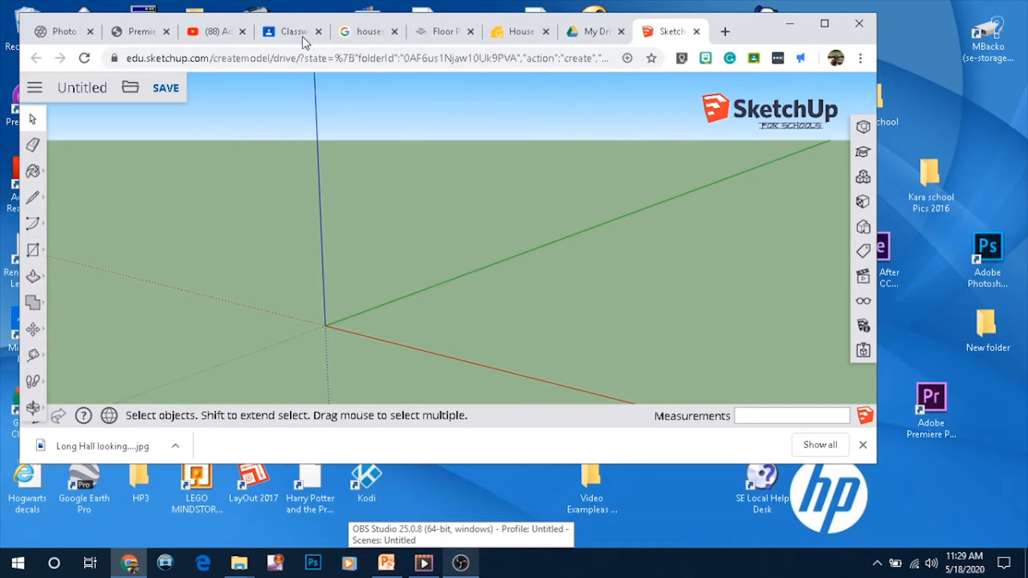
# Detach the Classwork tab showing Slide4.JPG into its own separate browser window
pyautogui.click(349, 34)
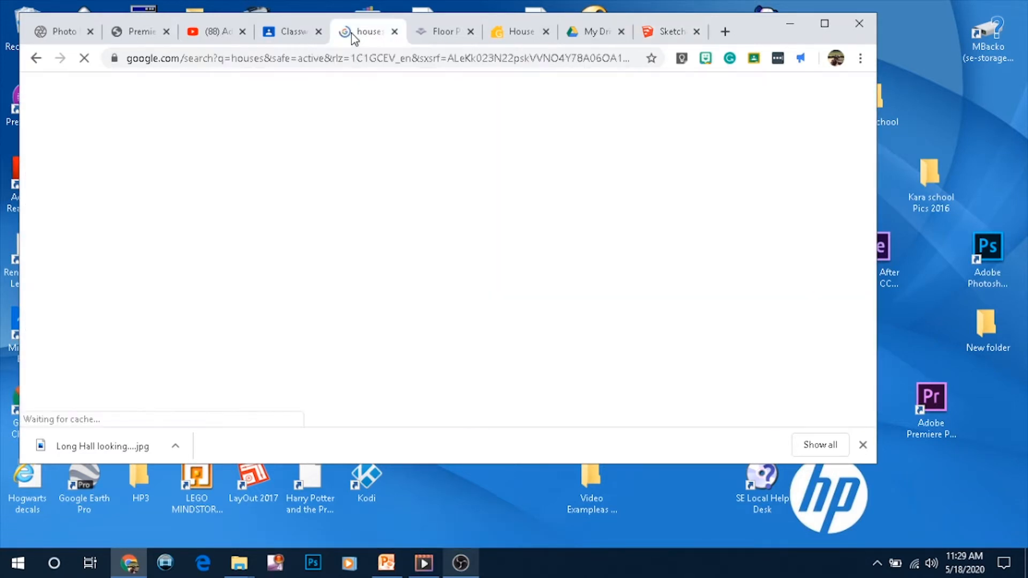
pyautogui.click(284, 36)
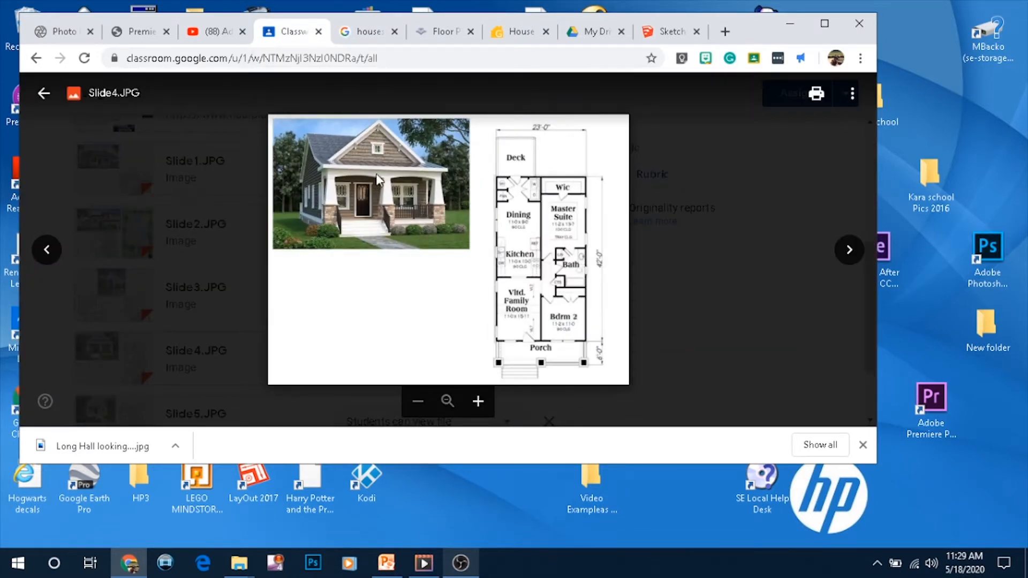
pyautogui.moveTo(296, 36); pyautogui.dragTo(433, 55)
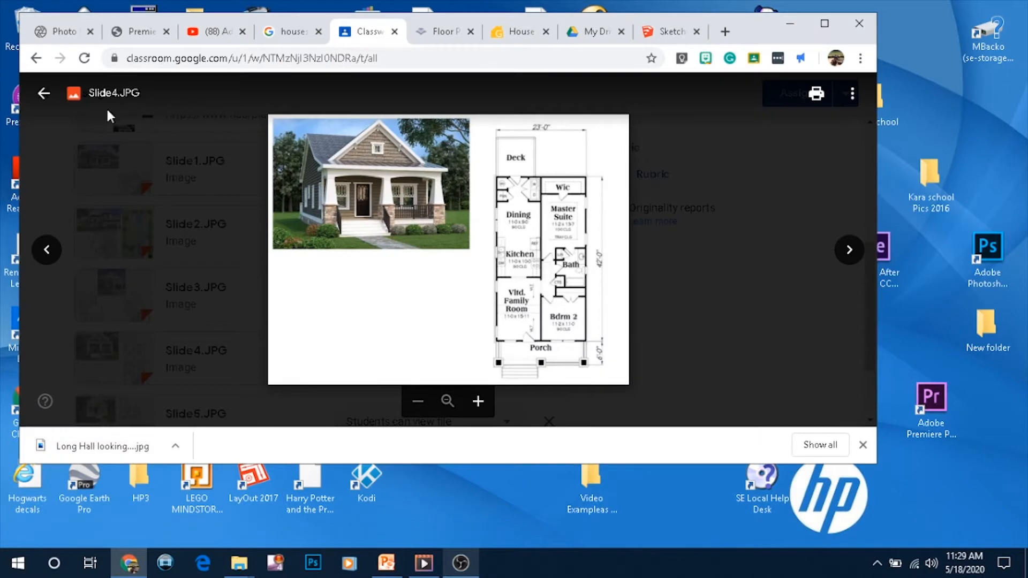
pyautogui.moveTo(359, 37); pyautogui.dragTo(513, 130)
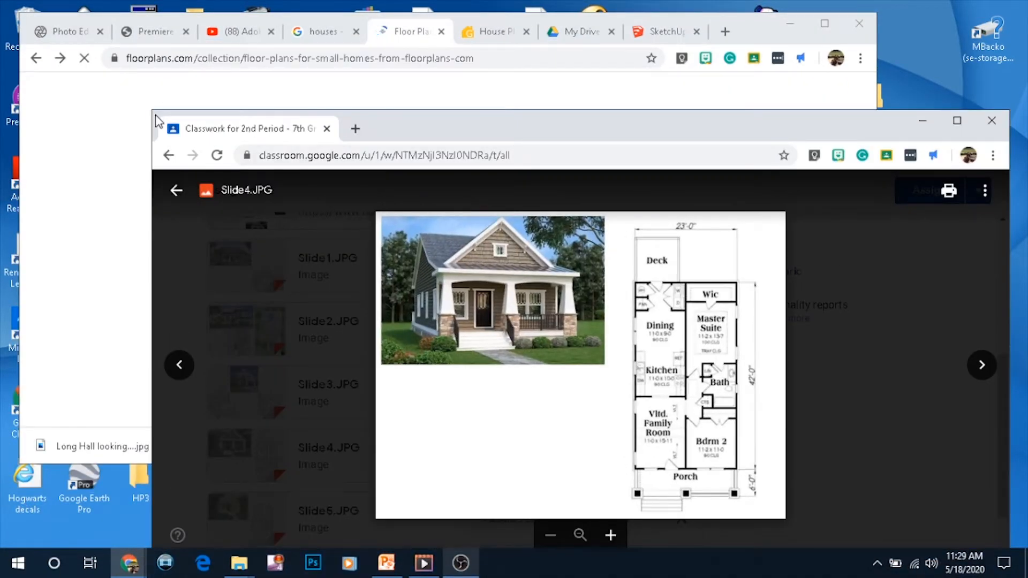
pyautogui.moveTo(155, 112); pyautogui.dragTo(333, 238)
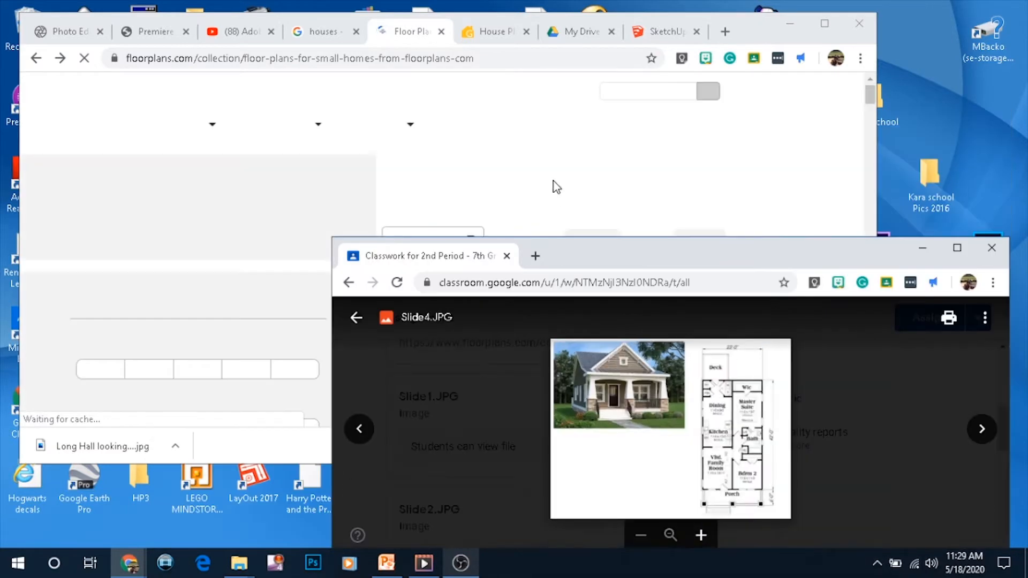
# Zoom into the Slide4 house picture and floor plan, then maximize that window
pyautogui.moveTo(681, 423); pyautogui.dragTo(748, 95)
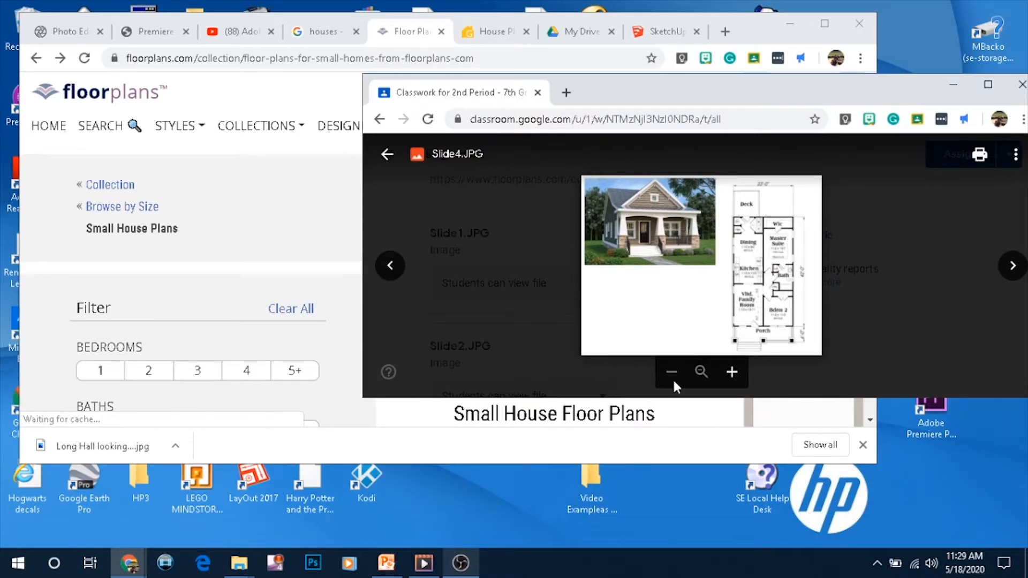
pyautogui.click(730, 373)
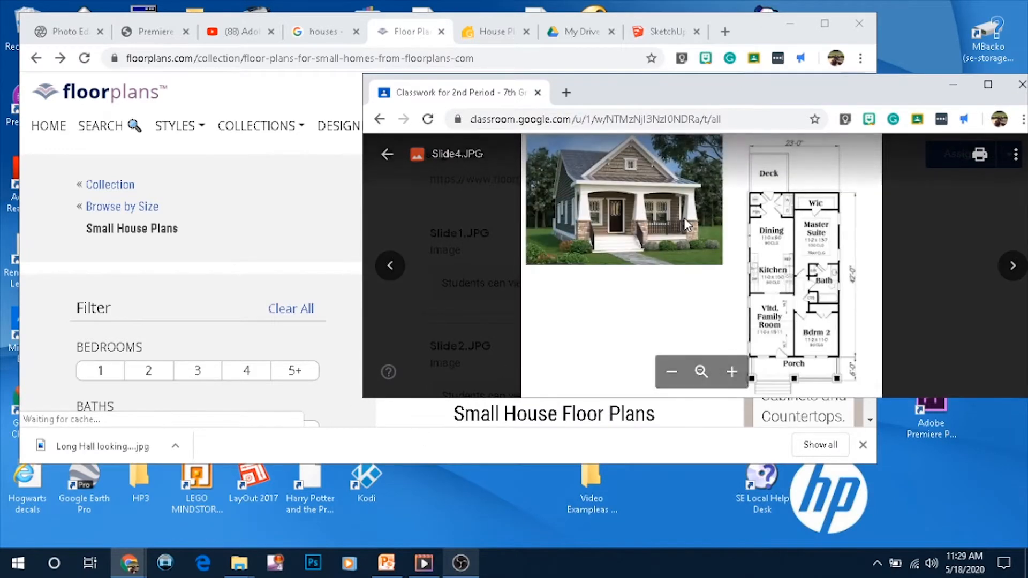
pyautogui.scroll(2, 673, 221)
pyautogui.moveTo(659, 236); pyautogui.dragTo(581, 190)
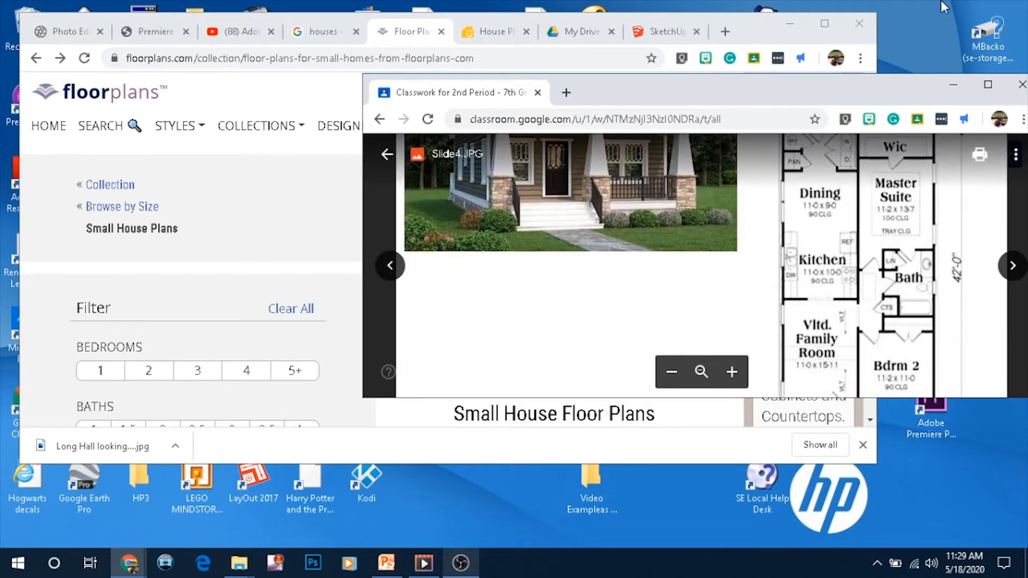
pyautogui.moveTo(858, 75); pyautogui.dragTo(864, 15)
pyautogui.moveTo(646, 397); pyautogui.dragTo(828, 482)
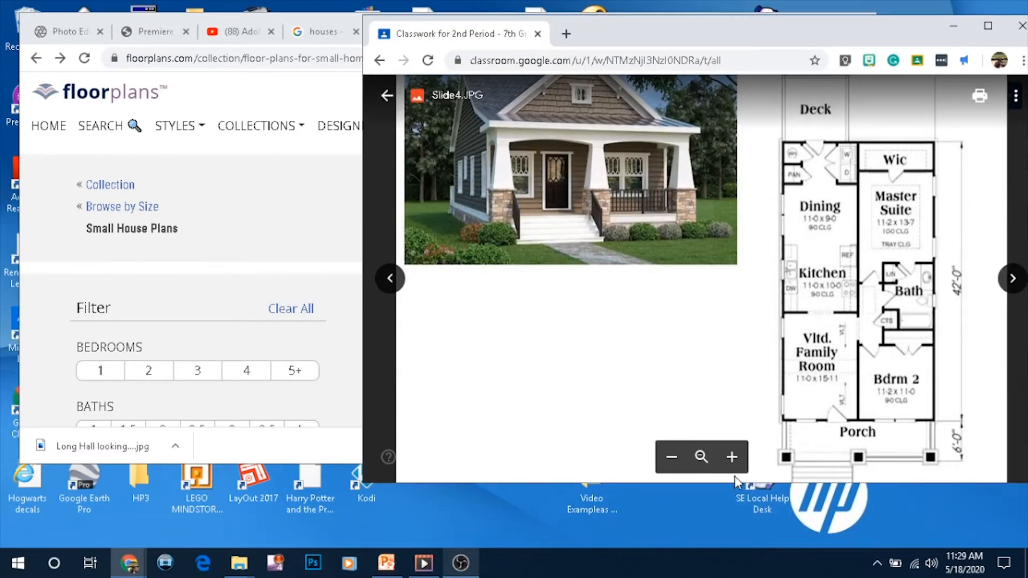
pyautogui.moveTo(733, 482); pyautogui.dragTo(733, 538)
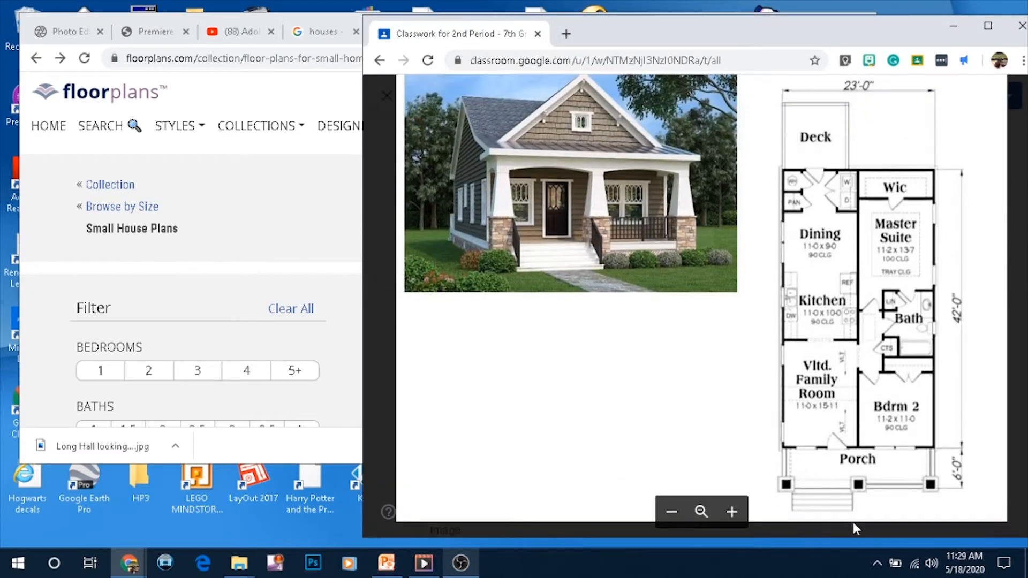
pyautogui.click(988, 26)
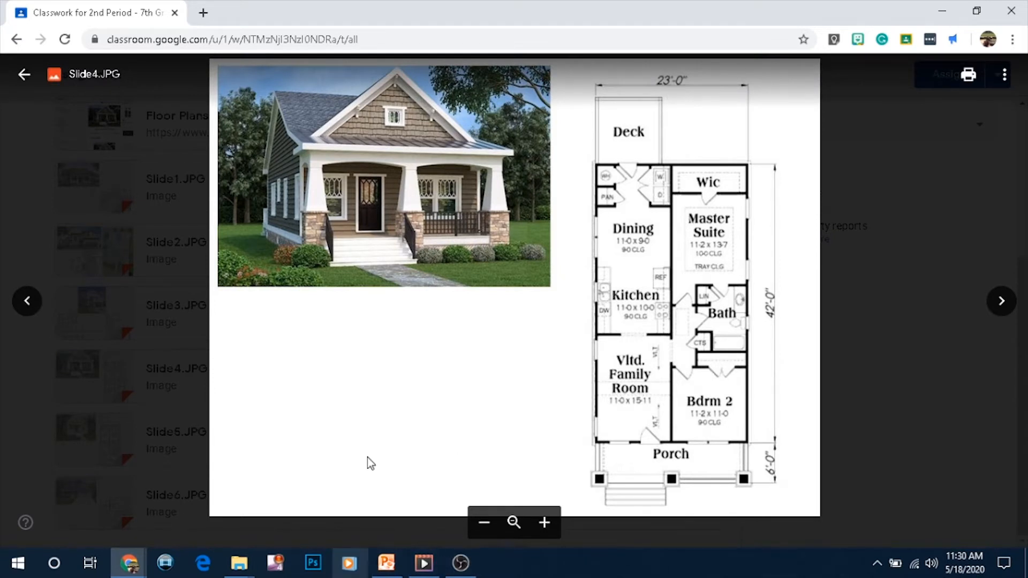
# Bring the other browser window forward and switch to its SketchUp tab
pyautogui.click(128, 563)
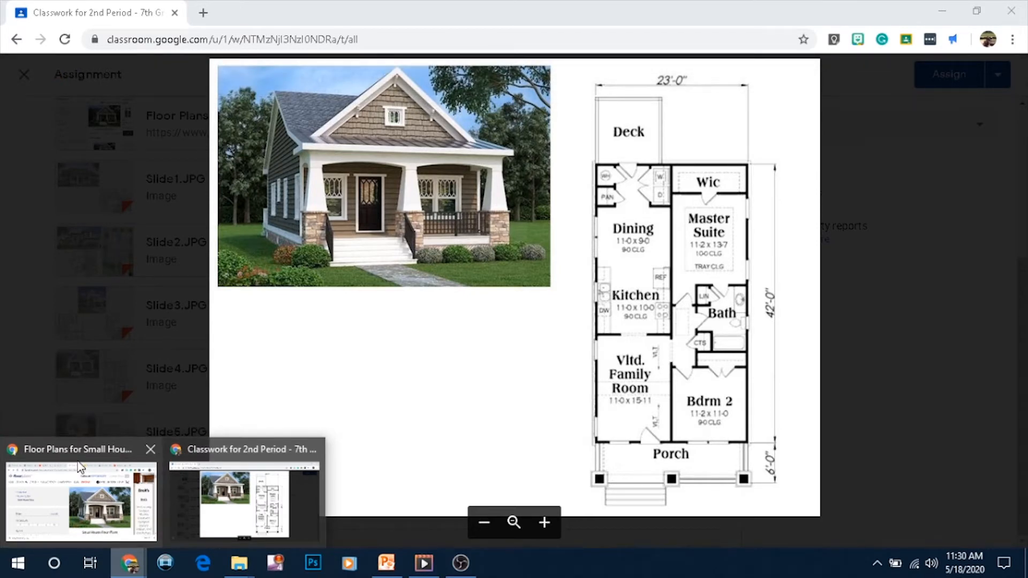
pyautogui.click(102, 461)
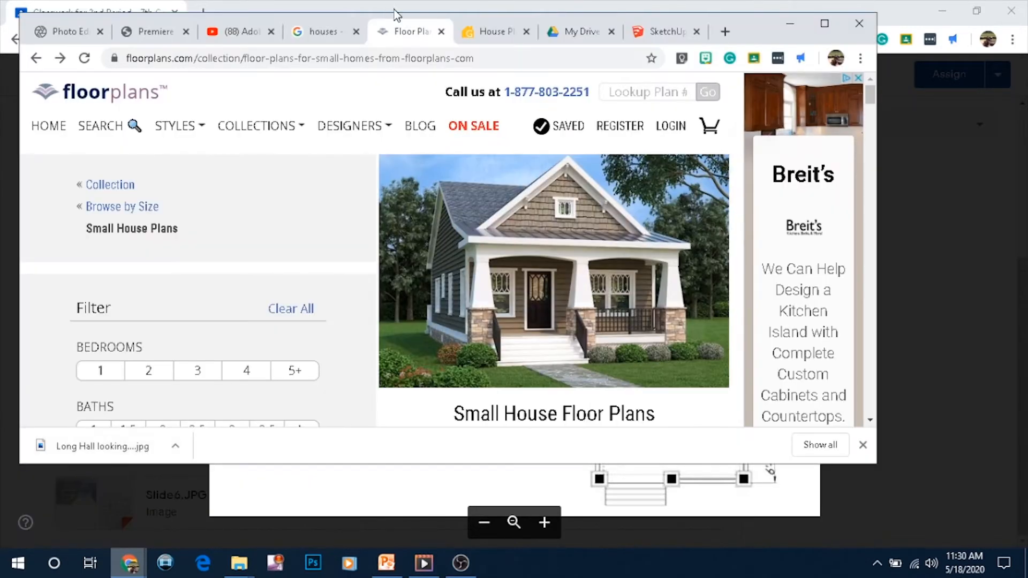
pyautogui.click(667, 32)
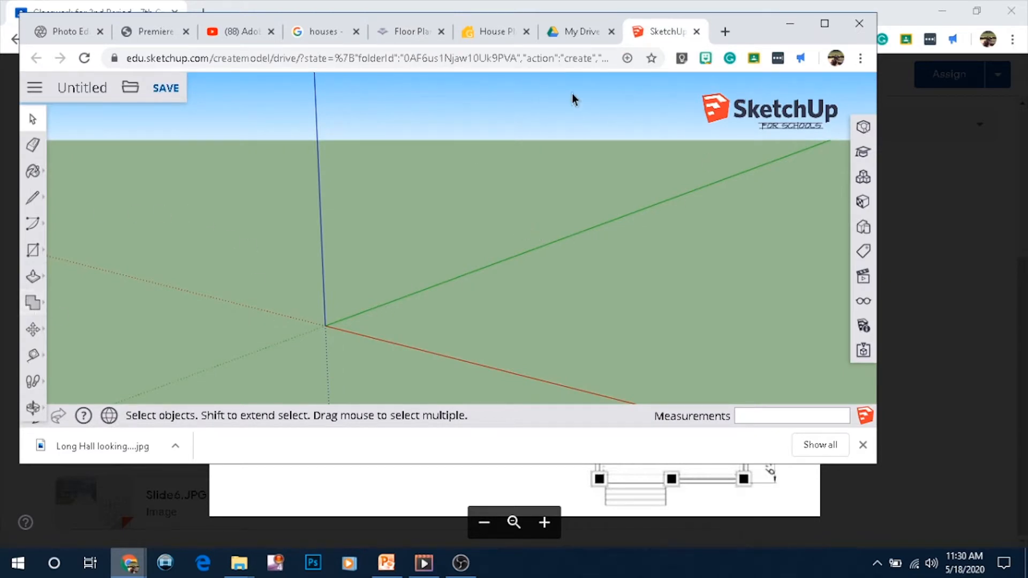
# Enlarge the SketchUp window and draw a 23' by 48' rectangle on the ground starting at the origin
pyautogui.moveTo(876, 465); pyautogui.dragTo(962, 493)
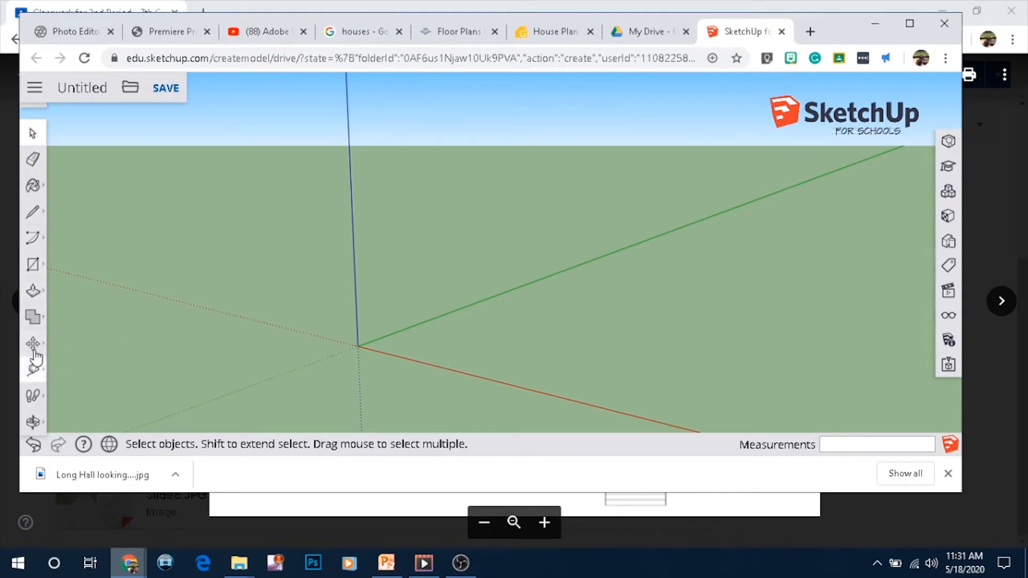
pyautogui.click(34, 265)
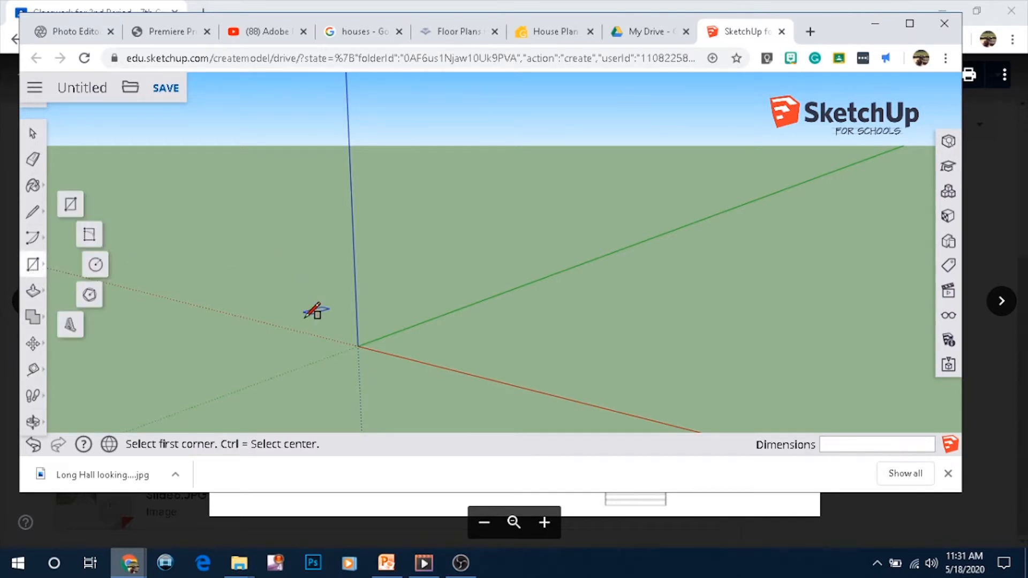
pyautogui.click(358, 346)
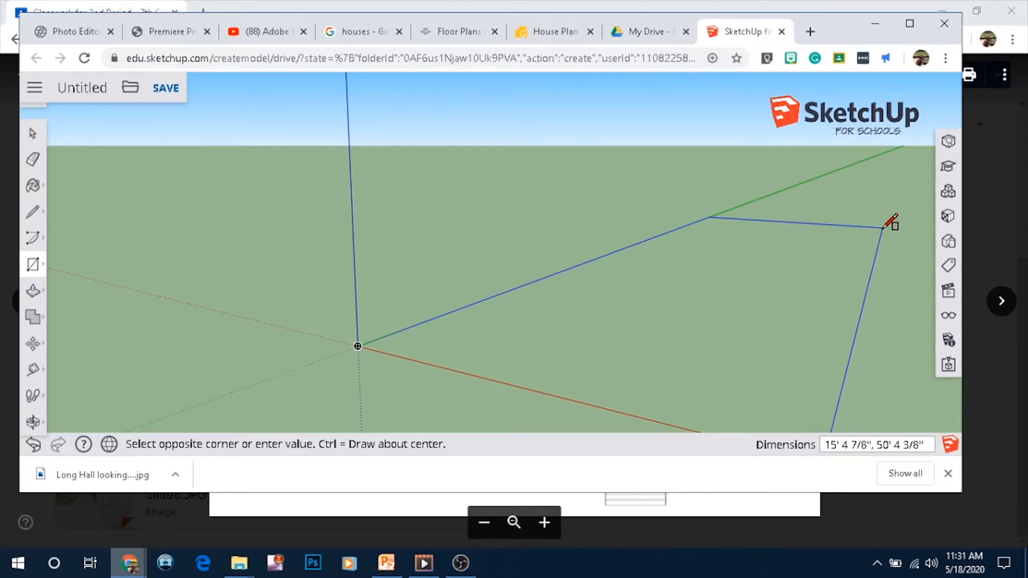
pyautogui.click(884, 227)
pyautogui.write("23',48")
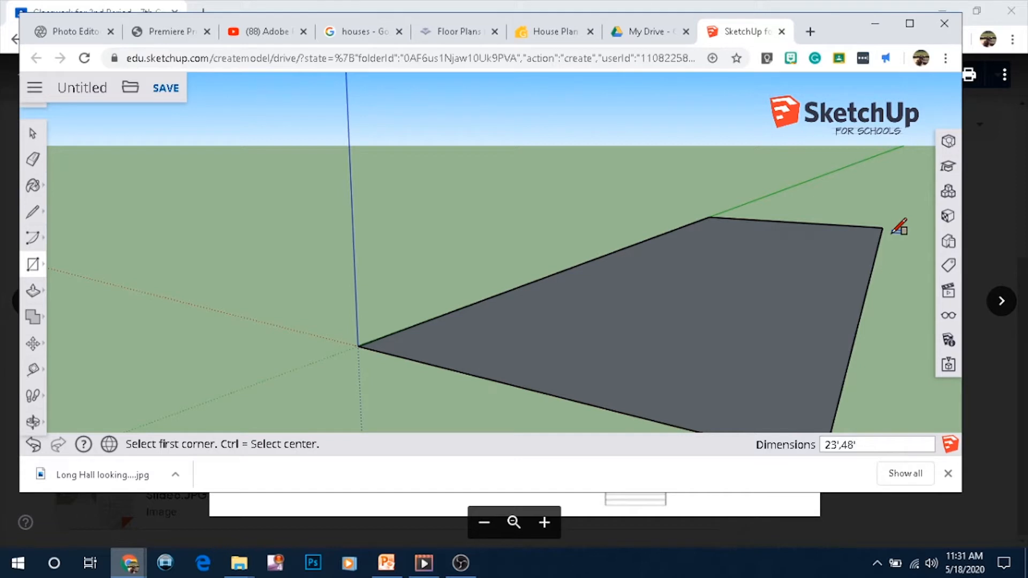
pyautogui.press('Return')
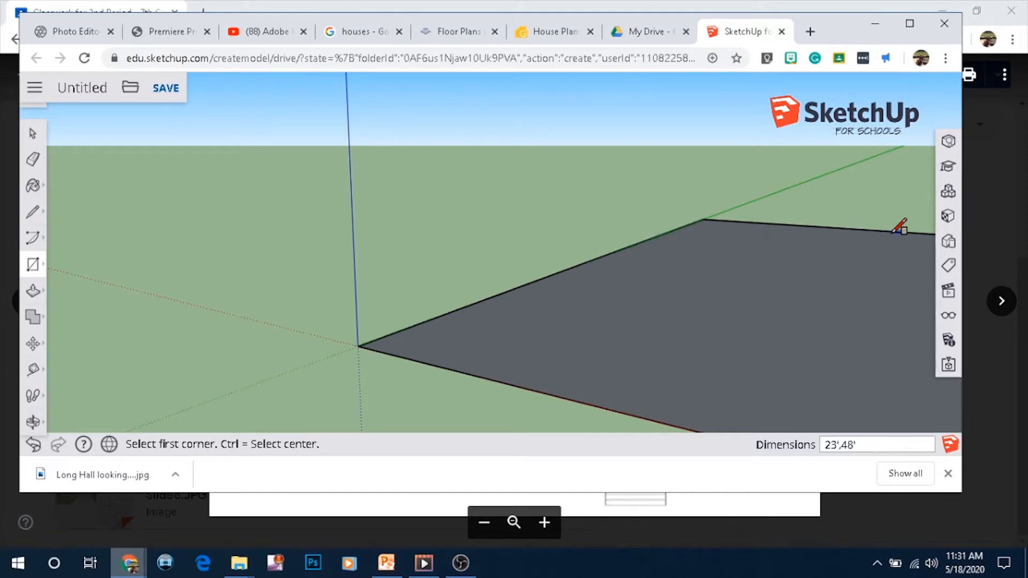
# Review the Slide4 floor plan in the Classroom window and return to the SketchUp model
pyautogui.scroll(-6, 670, 246)
pyautogui.scroll(2, 739, 268)
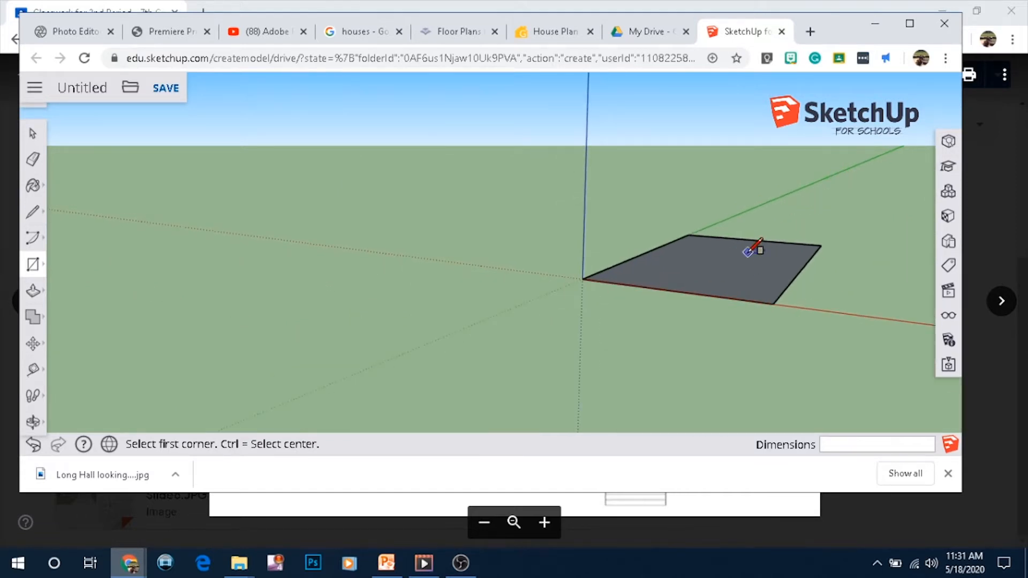
pyautogui.scroll(2, 739, 244)
pyautogui.moveTo(707, 234); pyautogui.dragTo(766, 316, button='middle')
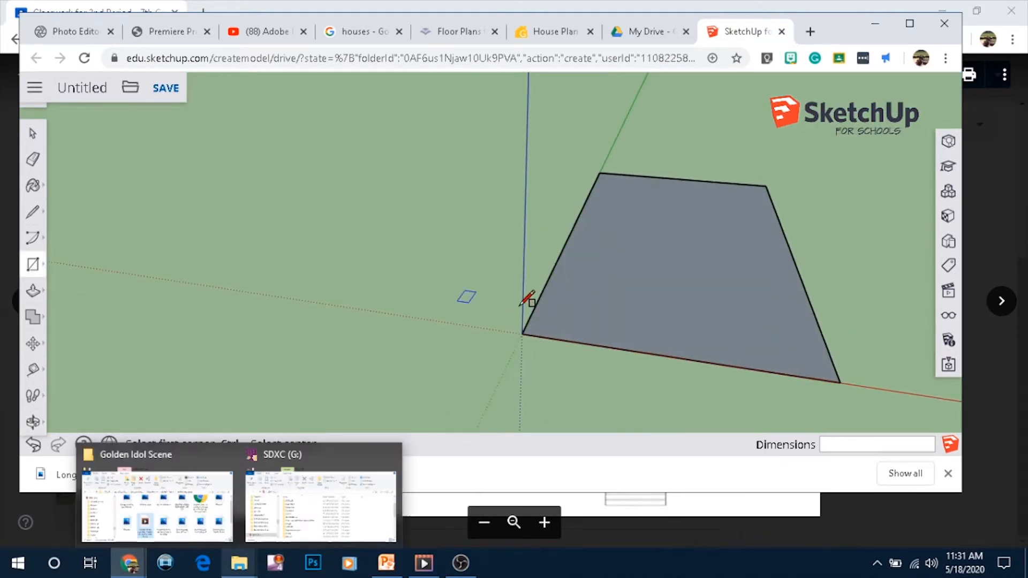
pyautogui.click(997, 218)
pyautogui.click(353, 372)
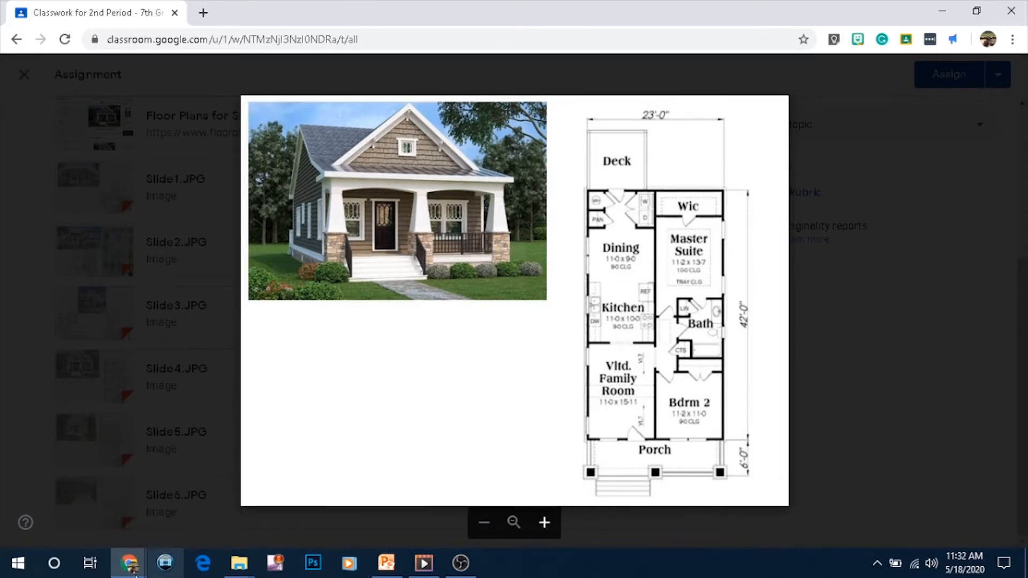
pyautogui.moveTo(134, 572)
pyautogui.click(149, 500)
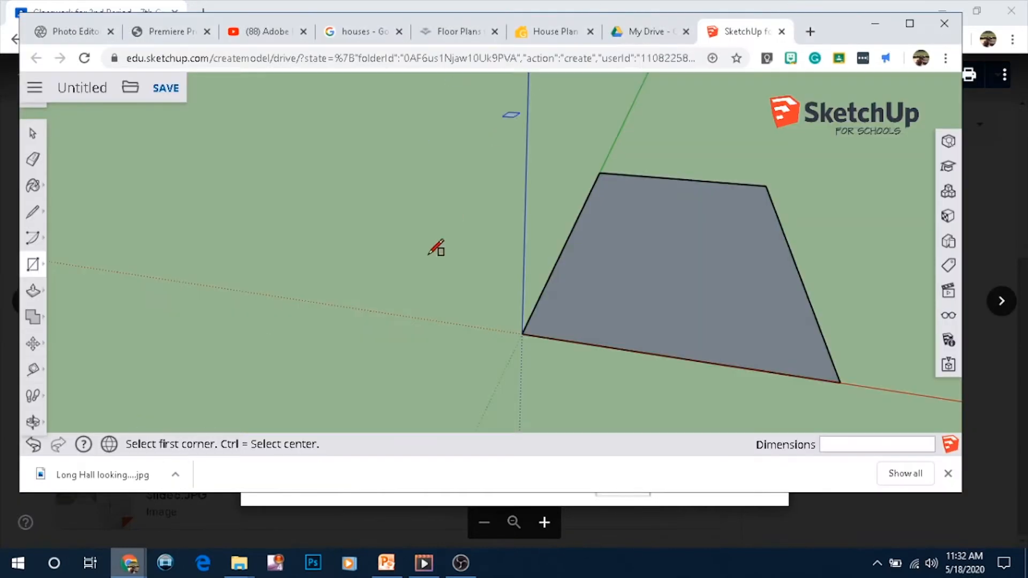
# Push/Pull the rectangle up 10' to form the house block
pyautogui.click(33, 291)
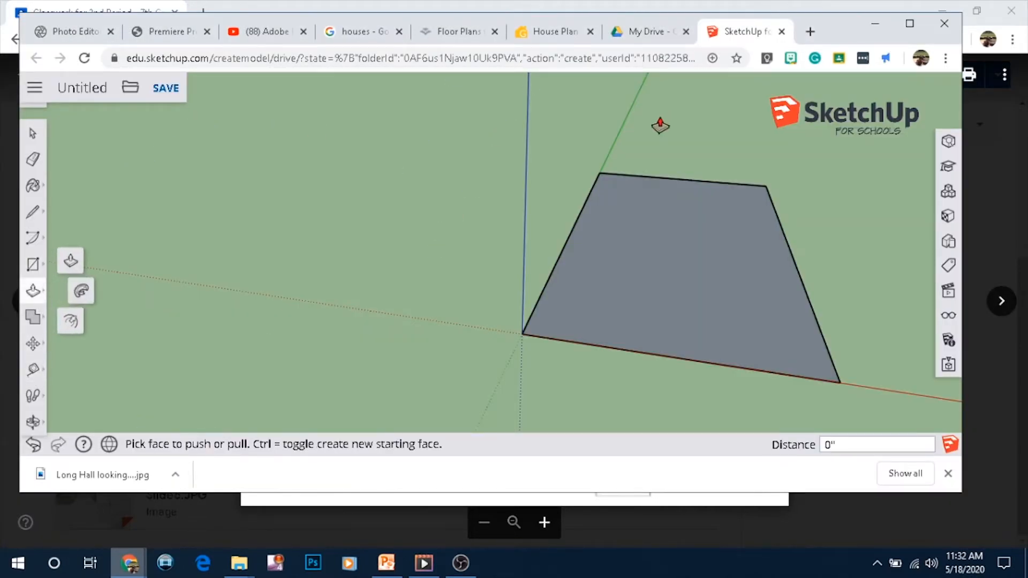
pyautogui.click(71, 262)
pyautogui.click(629, 296)
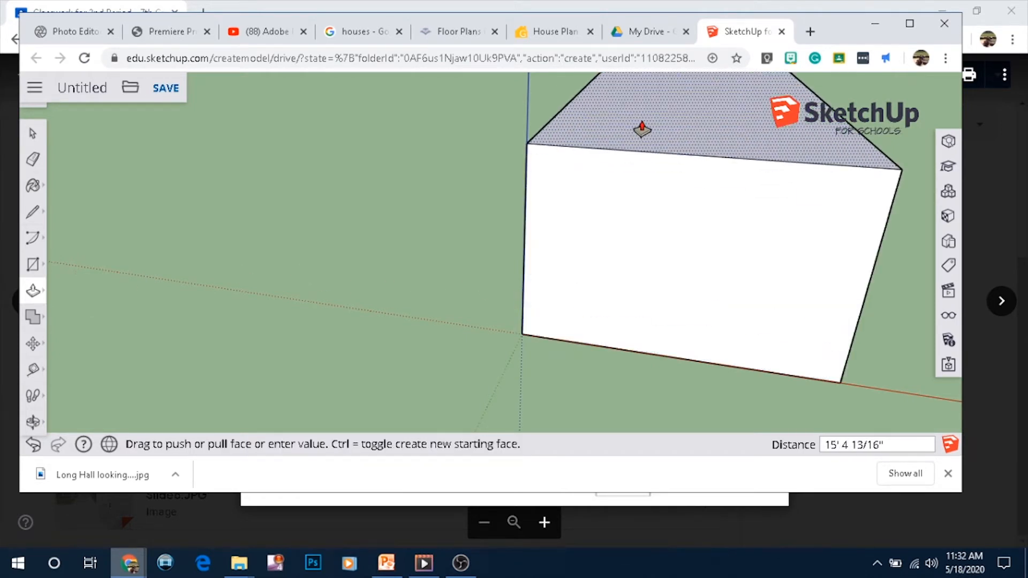
pyautogui.click(642, 131)
pyautogui.write('1')
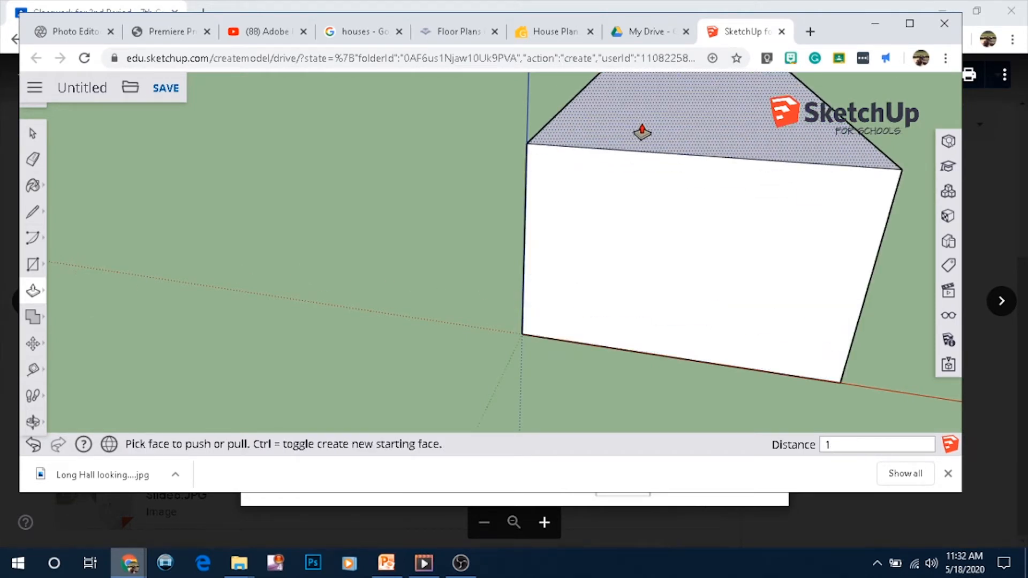
pyautogui.write('0')
pyautogui.press('Return')
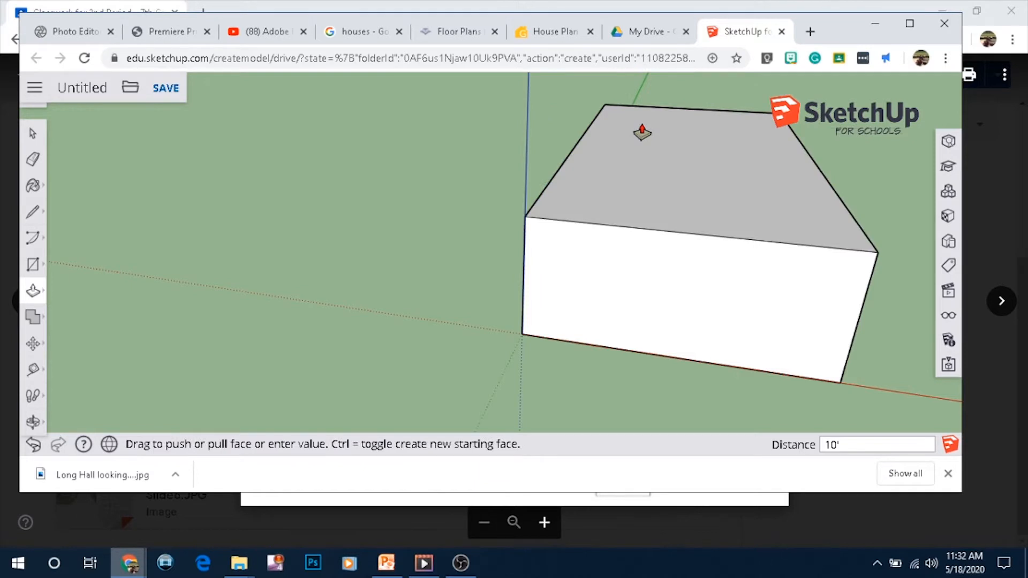
# Save the Slide4.JPG image from the Classroom assignment to the Desktop as Slide4
pyautogui.moveTo(256, 549)
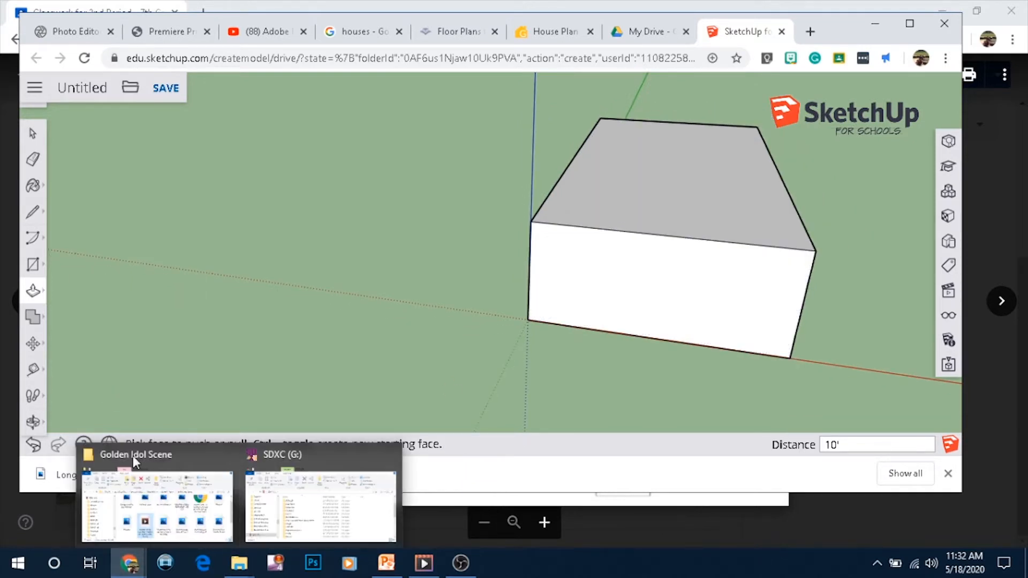
pyautogui.click(636, 555)
pyautogui.click(997, 124)
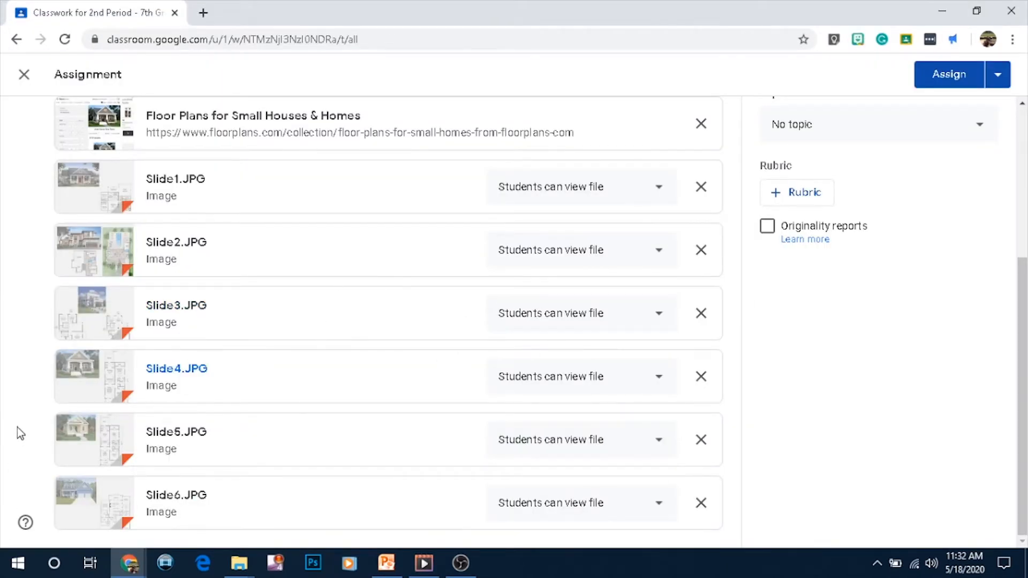
pyautogui.click(74, 372)
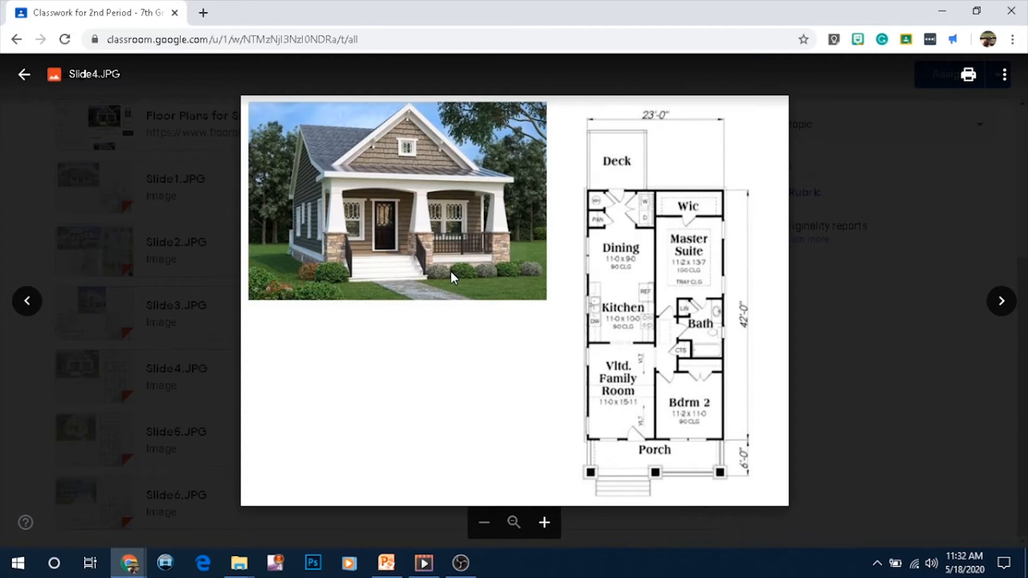
pyautogui.rightClick(449, 220)
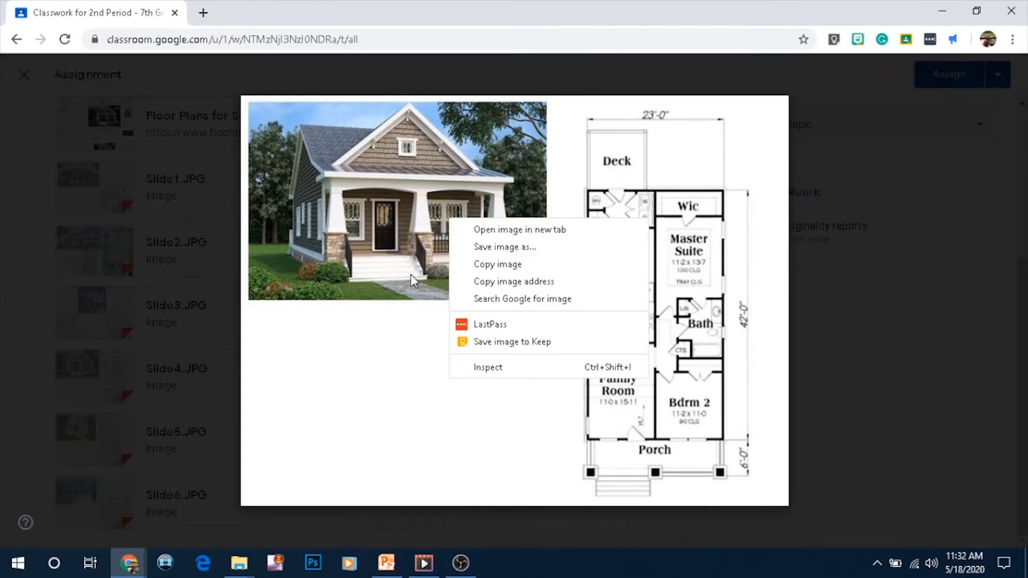
pyautogui.click(483, 258)
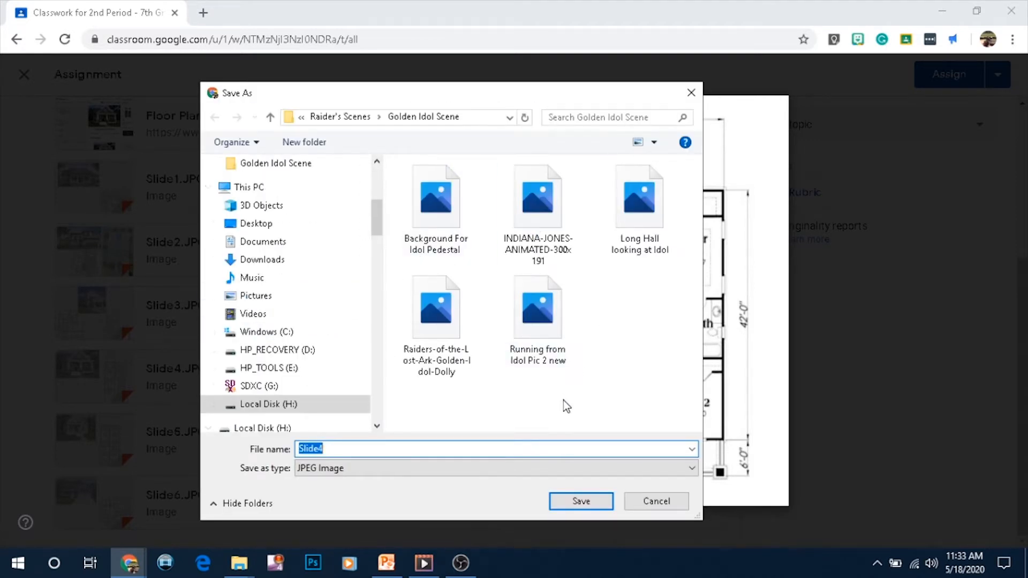
pyautogui.click(261, 245)
pyautogui.click(231, 407)
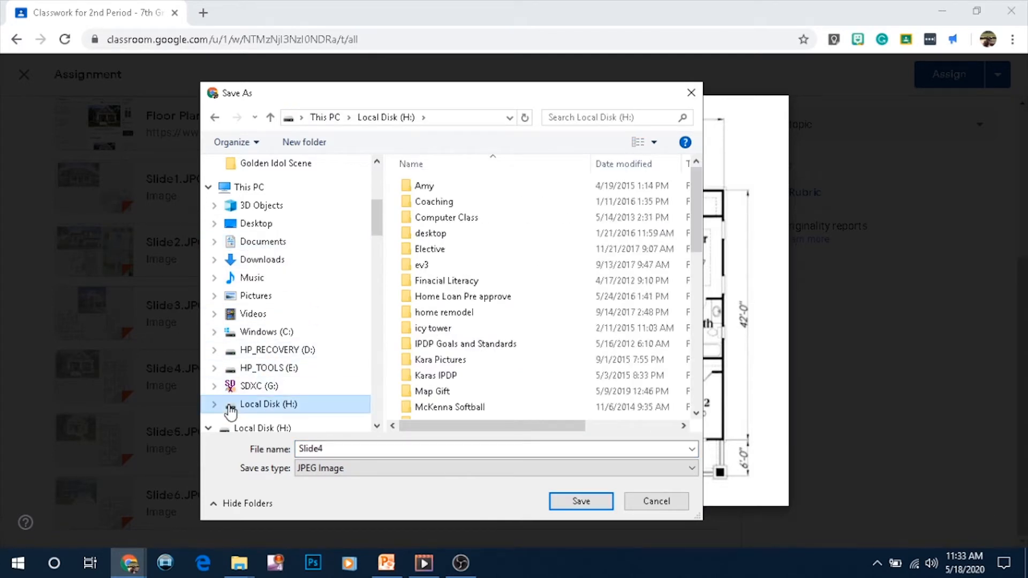
pyautogui.click(270, 227)
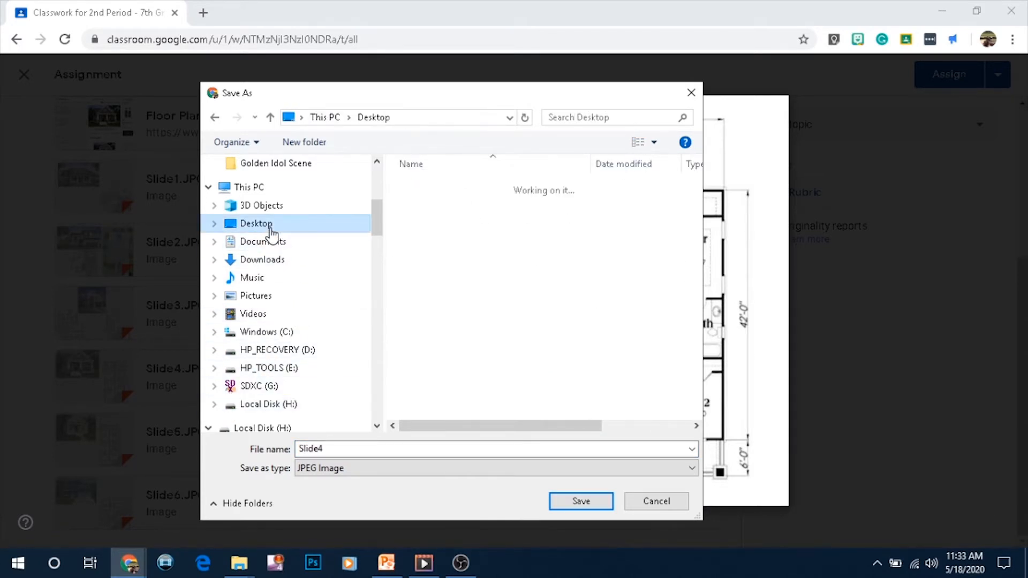
pyautogui.click(571, 501)
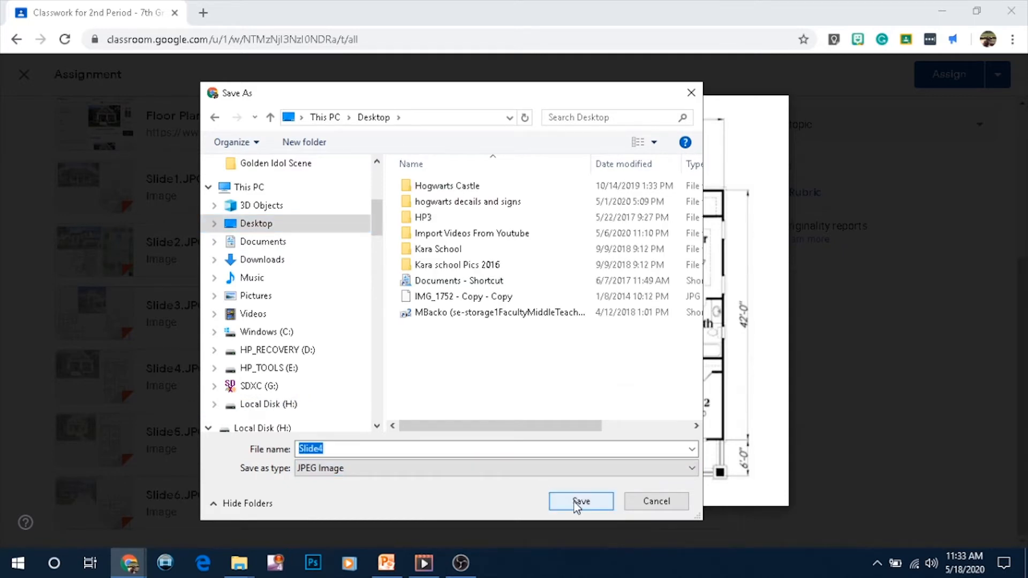
# Open Slide4.JPG in the Photos app and position and resize it beside the SketchUp window
pyautogui.click(943, 8)
pyautogui.click(883, 24)
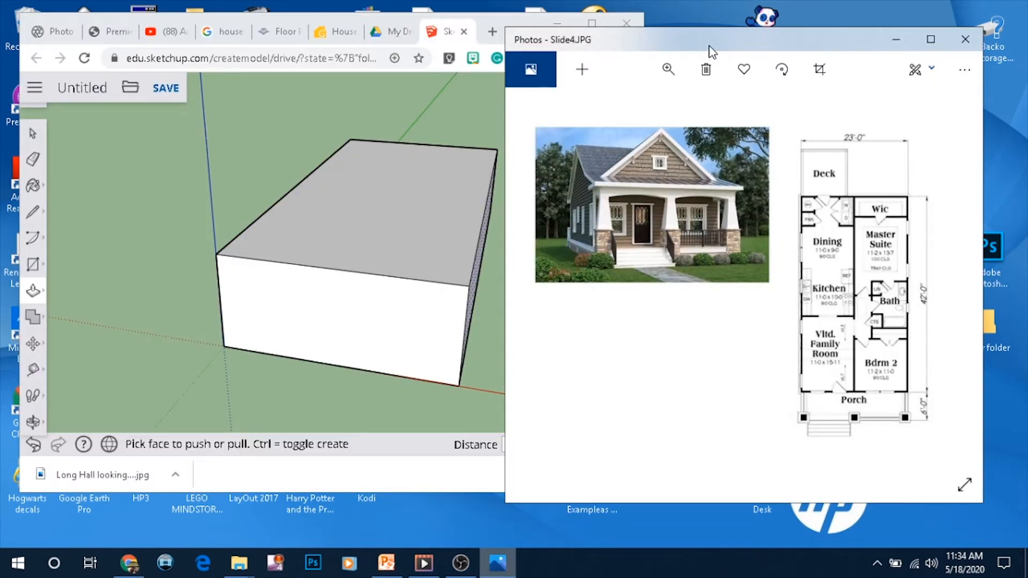
pyautogui.moveTo(729, 35); pyautogui.dragTo(753, 9)
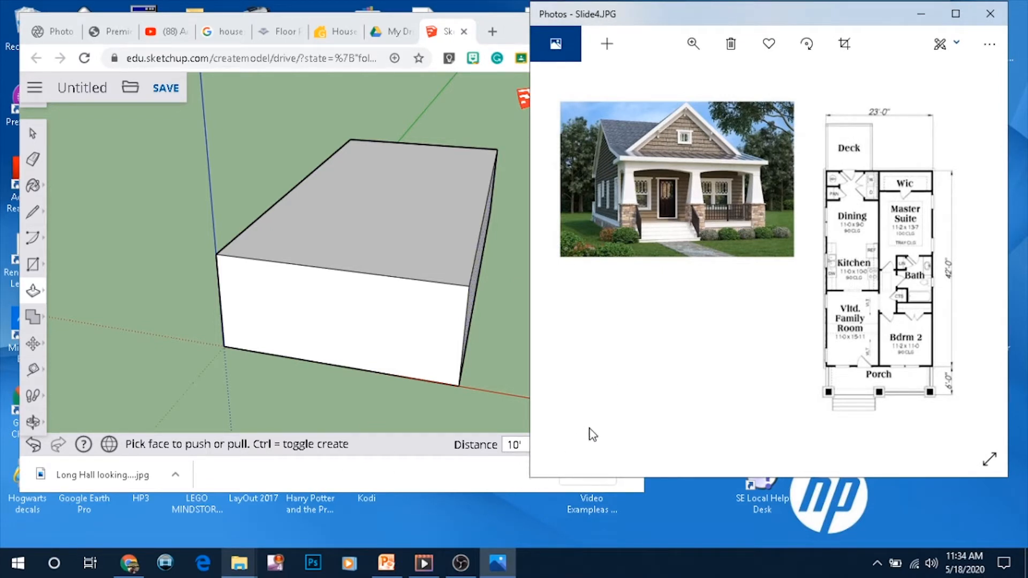
pyautogui.moveTo(842, 477); pyautogui.dragTo(842, 436)
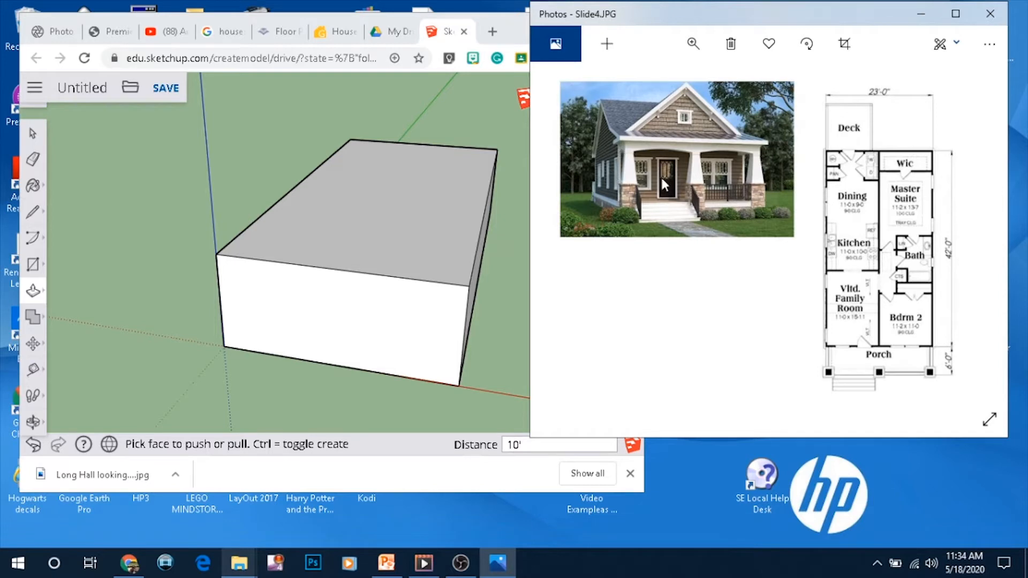
# With the Tape Measure, create a guide 6' in from the front top edge of the block for the porch
pyautogui.moveTo(435, 324); pyautogui.dragTo(509, 252, button='middle')
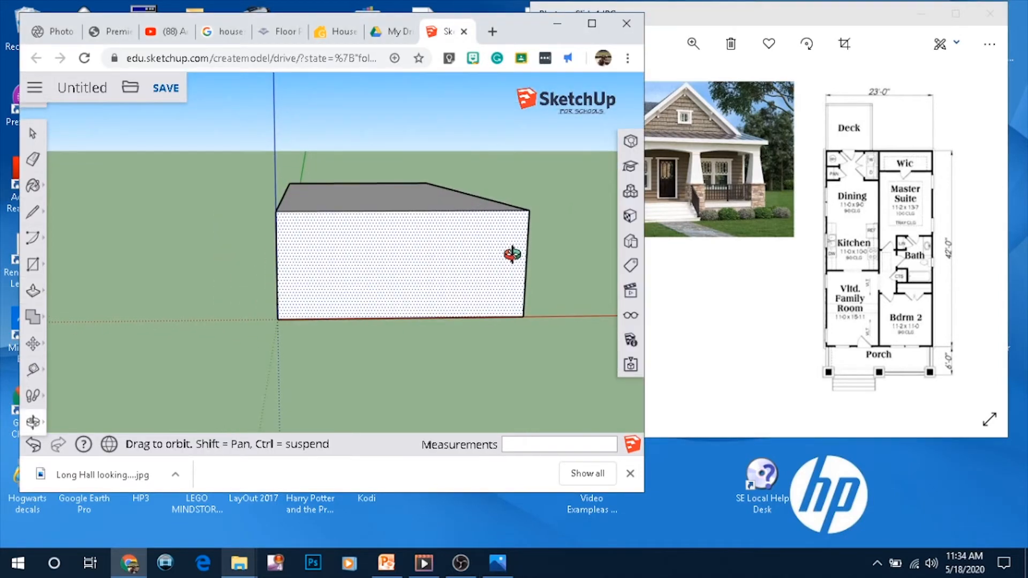
pyautogui.scroll(2, 456, 281)
pyautogui.moveTo(452, 280); pyautogui.dragTo(523, 425, button='middle')
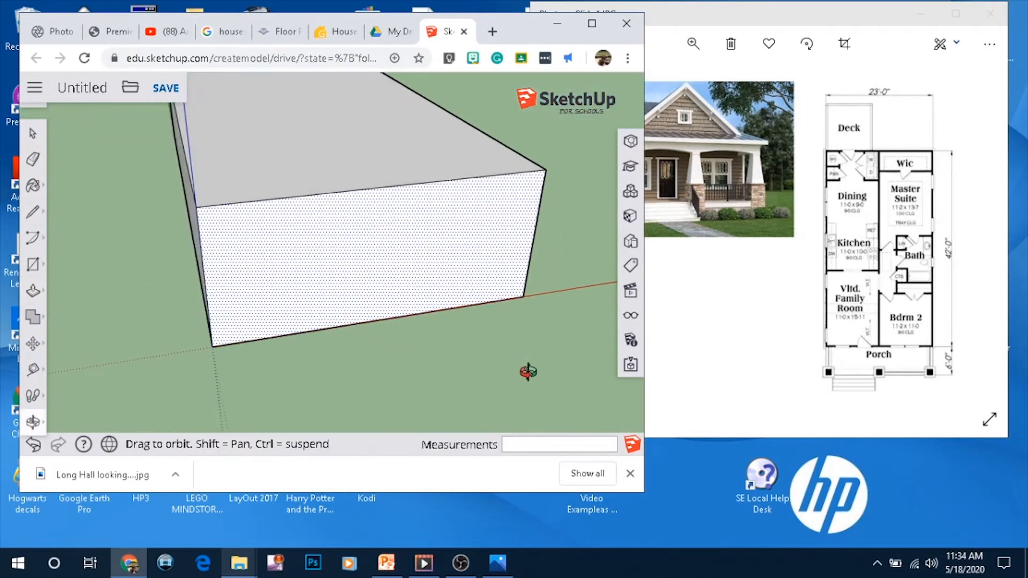
pyautogui.moveTo(278, 200); pyautogui.dragTo(570, 261, button='middle')
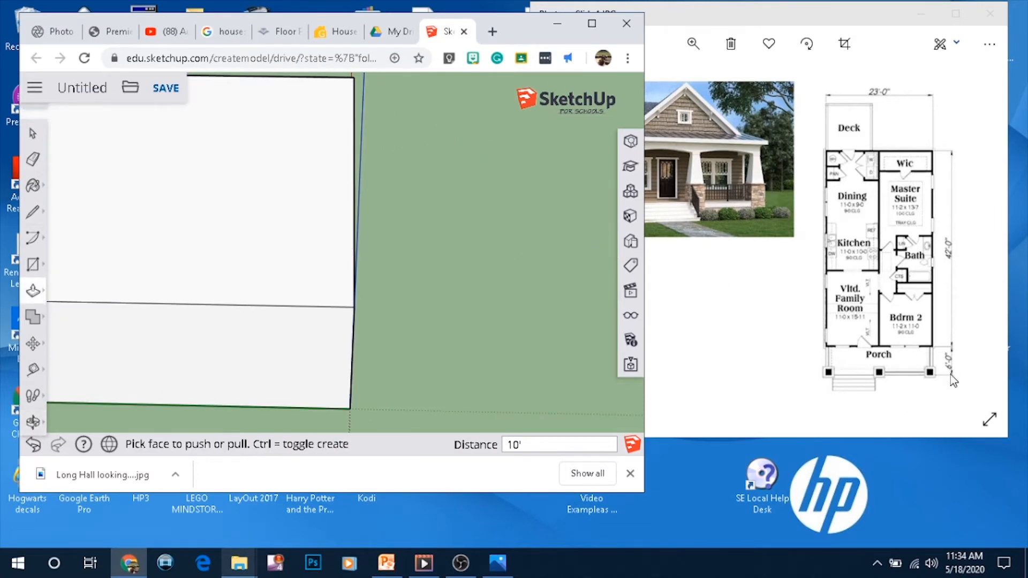
pyautogui.moveTo(466, 256); pyautogui.dragTo(218, 214, button='middle')
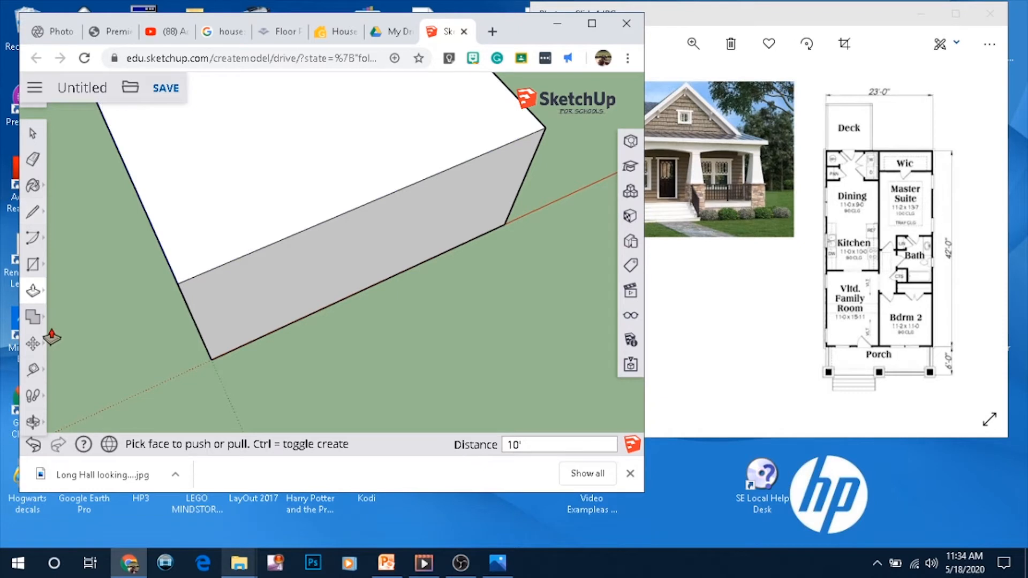
pyautogui.click(32, 375)
pyautogui.click(261, 248)
pyautogui.click(208, 150)
pyautogui.write("6'")
pyautogui.press('Return')
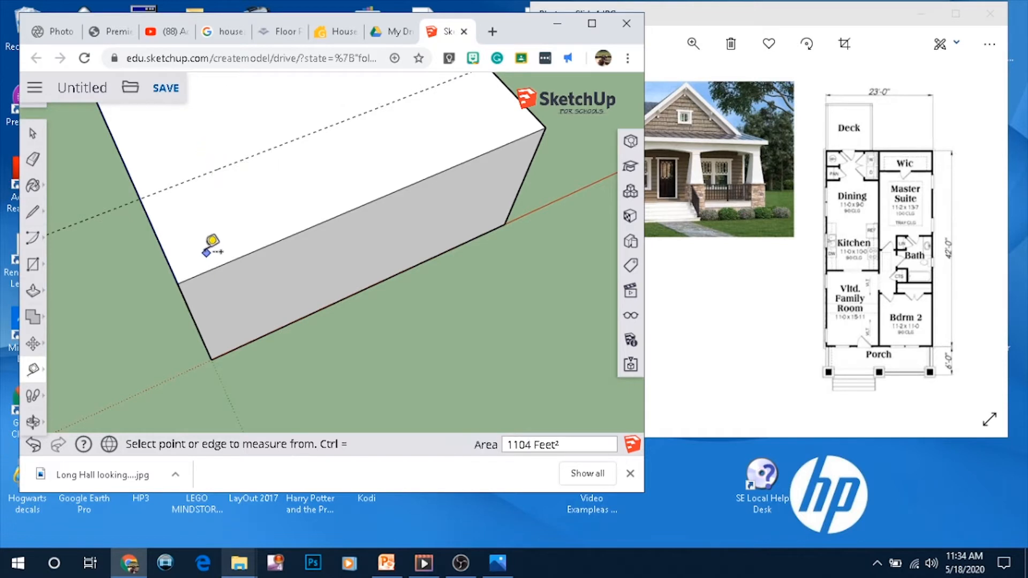
# Draw a line across the roof top along the 6' porch guide
pyautogui.click(33, 216)
pyautogui.click(140, 198)
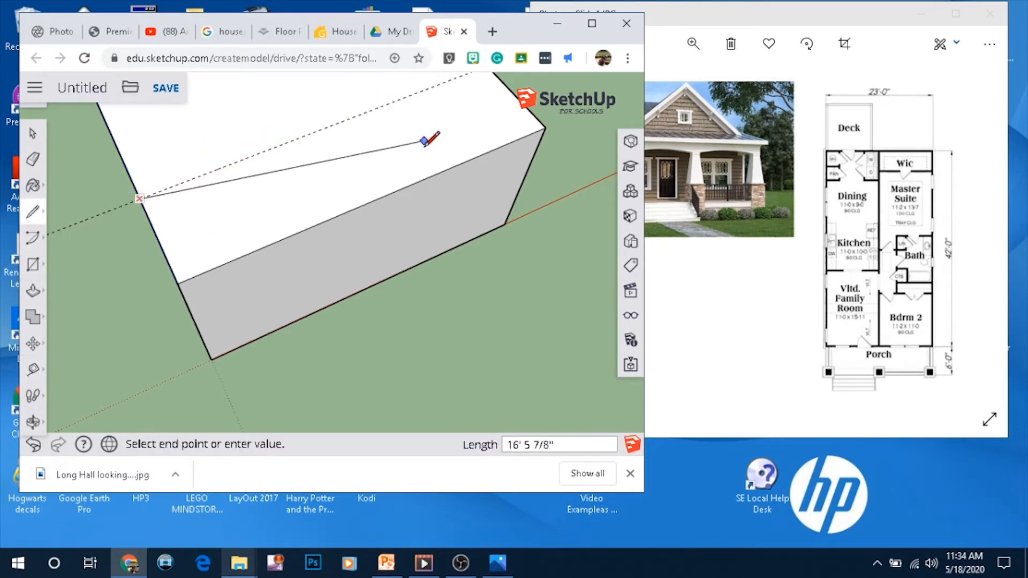
pyautogui.moveTo(429, 140); pyautogui.dragTo(448, 182, button='middle')
pyautogui.click(470, 112)
pyautogui.moveTo(239, 238)
pyautogui.mouseDown(button='middle')
pyautogui.moveTo(276, 91)
pyautogui.moveTo(241, 245)
pyautogui.mouseUp(button='middle')
pyautogui.click(218, 215)
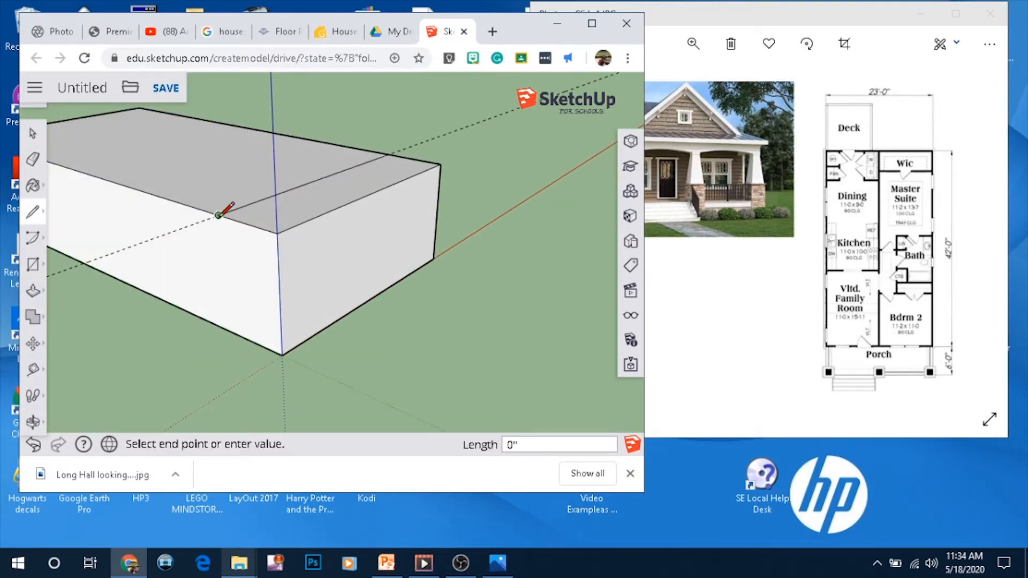
# Draw a 10' vertical line down the side wall from the guide line's end point
pyautogui.moveTo(438, 324); pyautogui.dragTo(435, 224, button='middle')
pyautogui.click(419, 213)
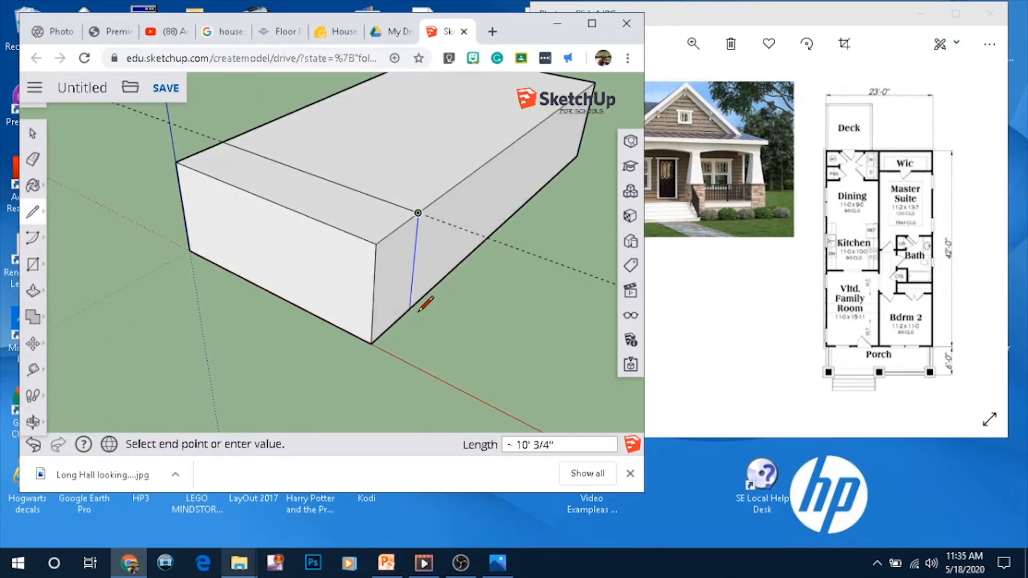
pyautogui.write("10'")
pyautogui.click(410, 308)
pyautogui.moveTo(404, 308); pyautogui.dragTo(409, 253, button='middle')
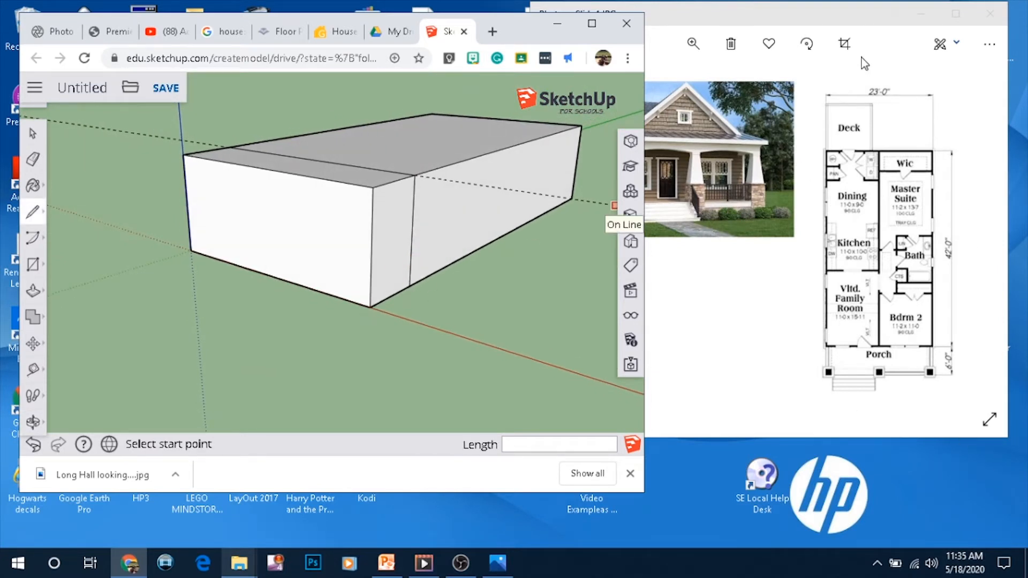
# Zoom into the house picture in the Photos window to examine its front porch
pyautogui.click(820, 89)
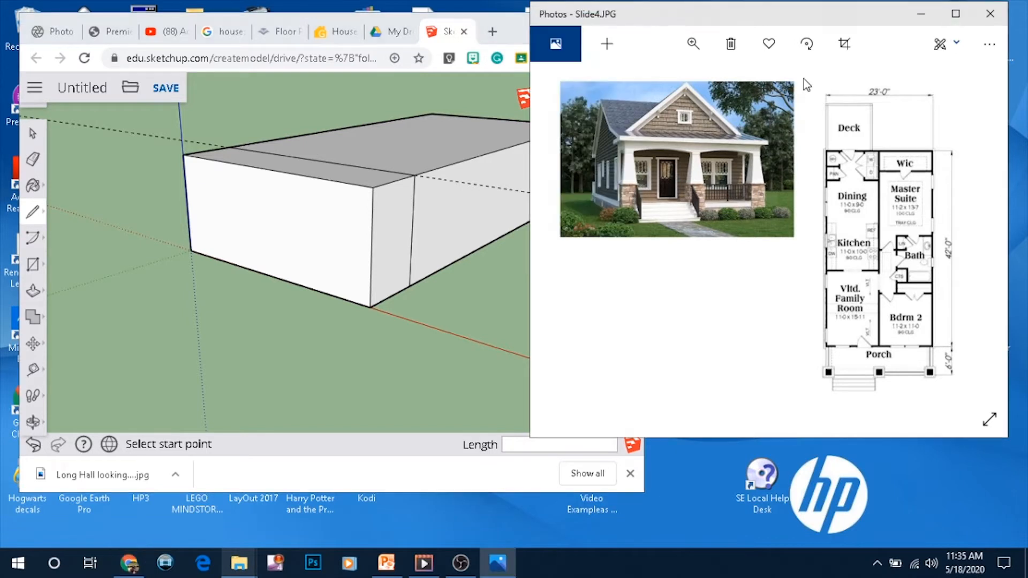
pyautogui.click(693, 42)
pyautogui.moveTo(624, 84); pyautogui.dragTo(664, 83)
pyautogui.moveTo(718, 176); pyautogui.dragTo(816, 312)
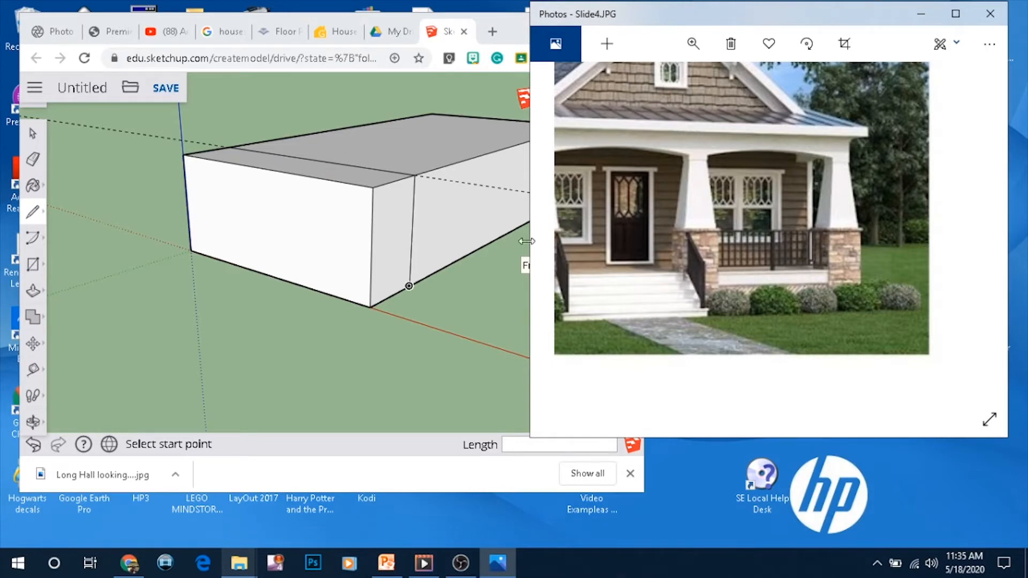
# Try to push/pull the block's bottom face about 4'
pyautogui.moveTo(348, 297)
pyautogui.mouseDown(button='middle')
pyautogui.moveTo(409, 301)
pyautogui.moveTo(466, 344)
pyautogui.moveTo(500, 156)
pyautogui.moveTo(447, 214)
pyautogui.mouseUp(button='middle')
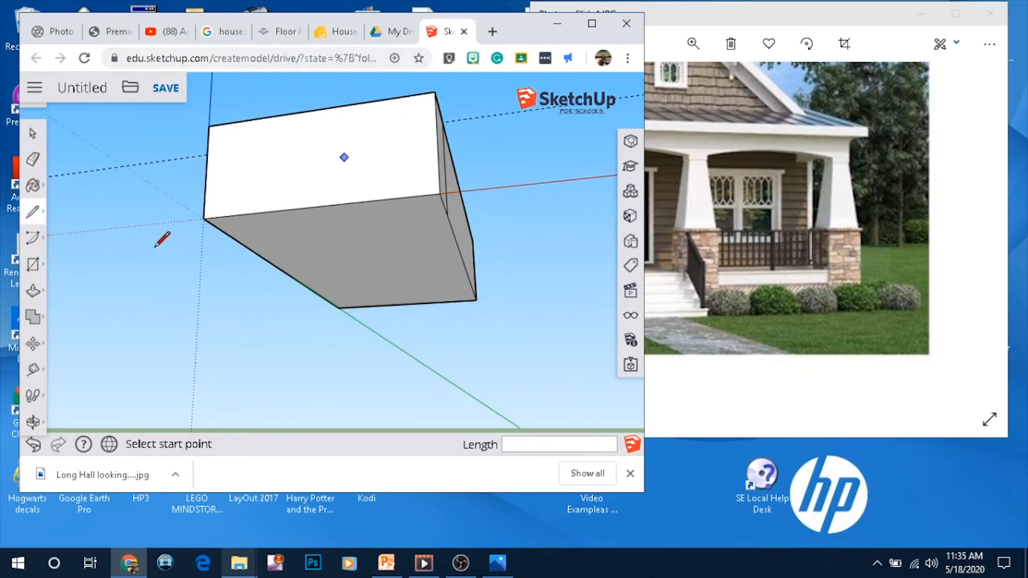
pyautogui.click(33, 289)
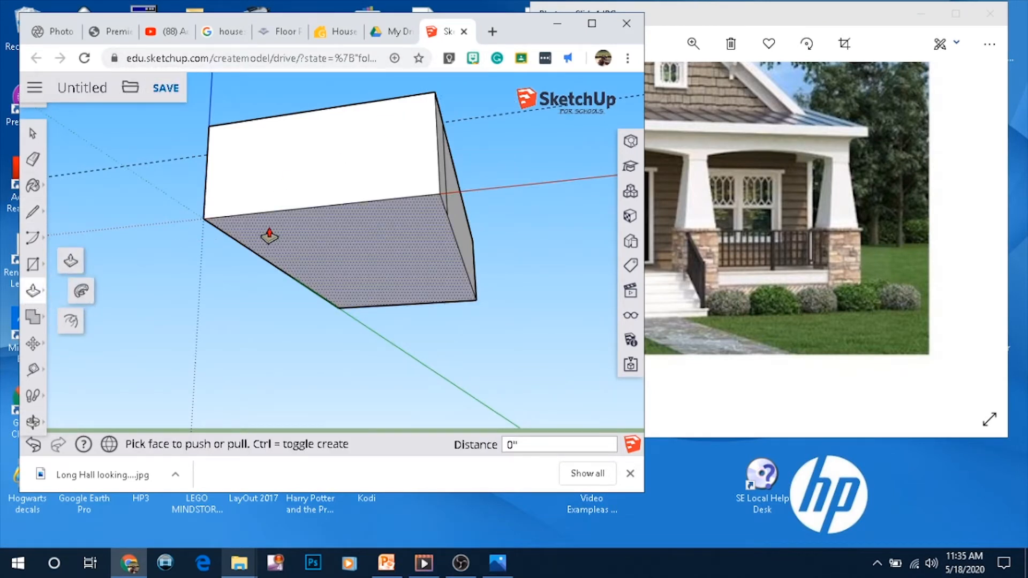
pyautogui.click(270, 237)
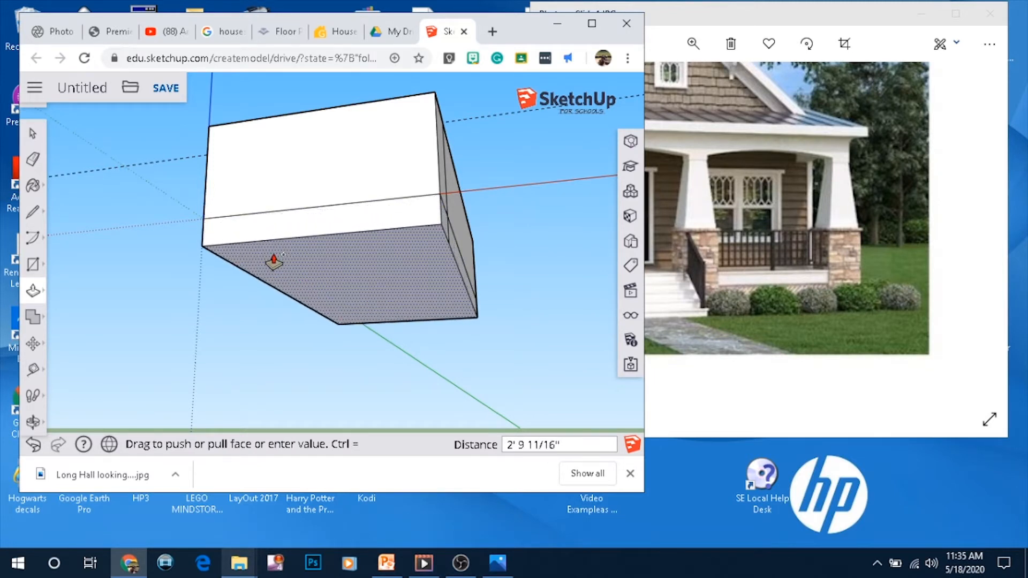
pyautogui.click(278, 274)
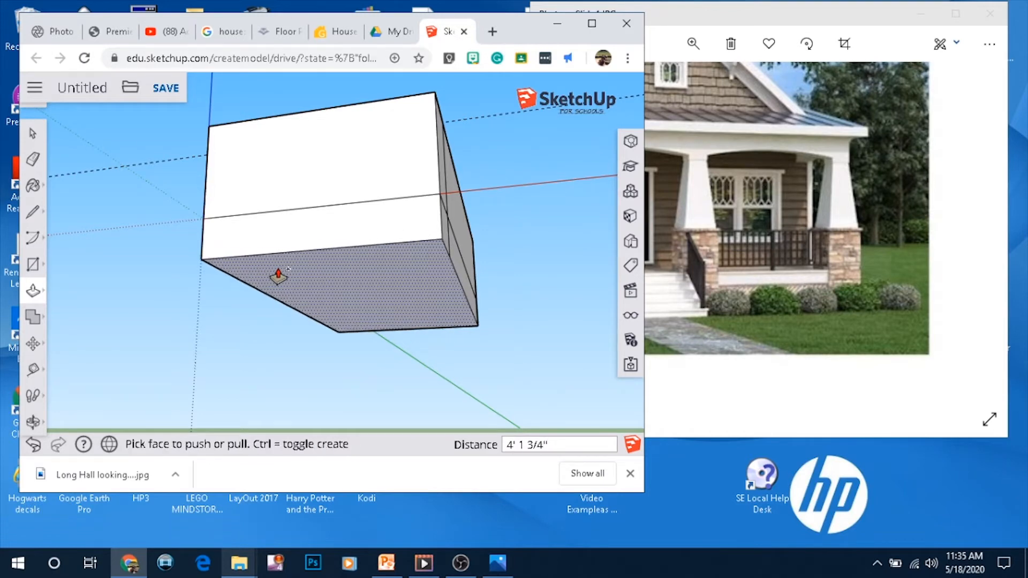
pyautogui.click(278, 274)
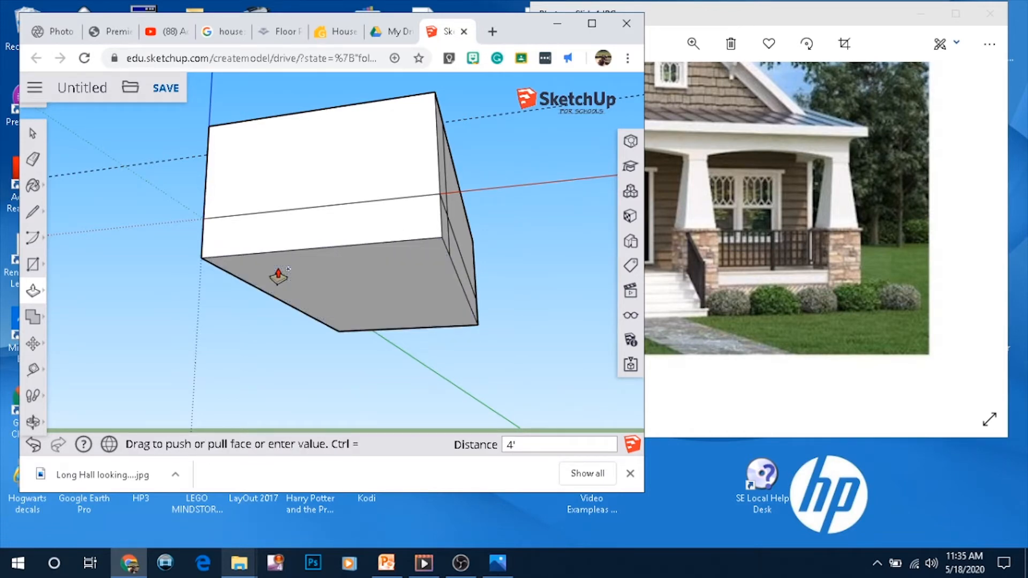
# Try pushing the front wall's lower section back 6' with Push/Pull, then undo it
pyautogui.scroll(-2, 397, 236)
pyautogui.moveTo(397, 237); pyautogui.dragTo(493, 333, button='middle')
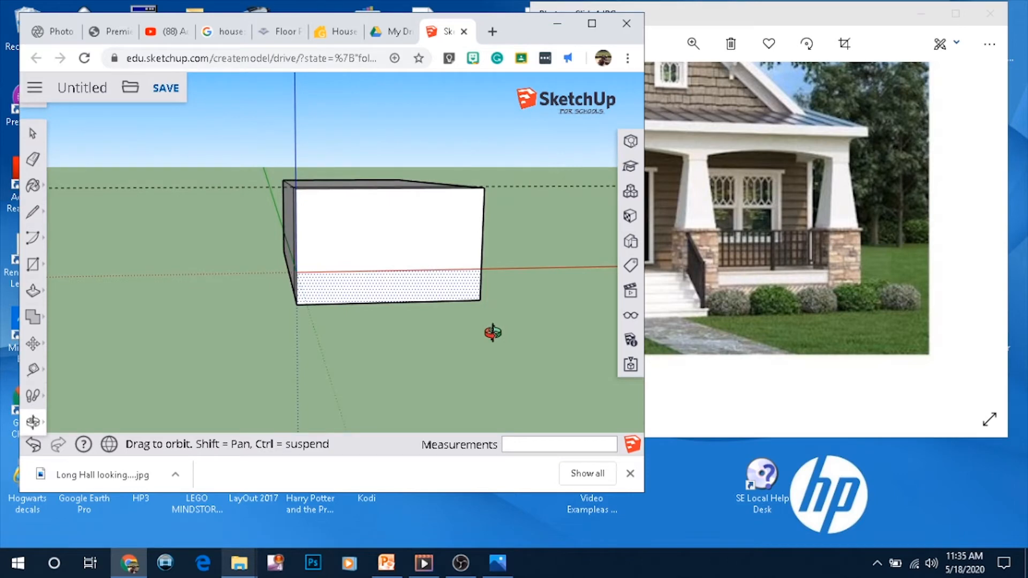
pyautogui.scroll(2, 450, 225)
pyautogui.moveTo(445, 232); pyautogui.dragTo(652, 283, button='middle')
pyautogui.moveTo(553, 160); pyautogui.dragTo(479, 335, button='middle')
pyautogui.click(33, 290)
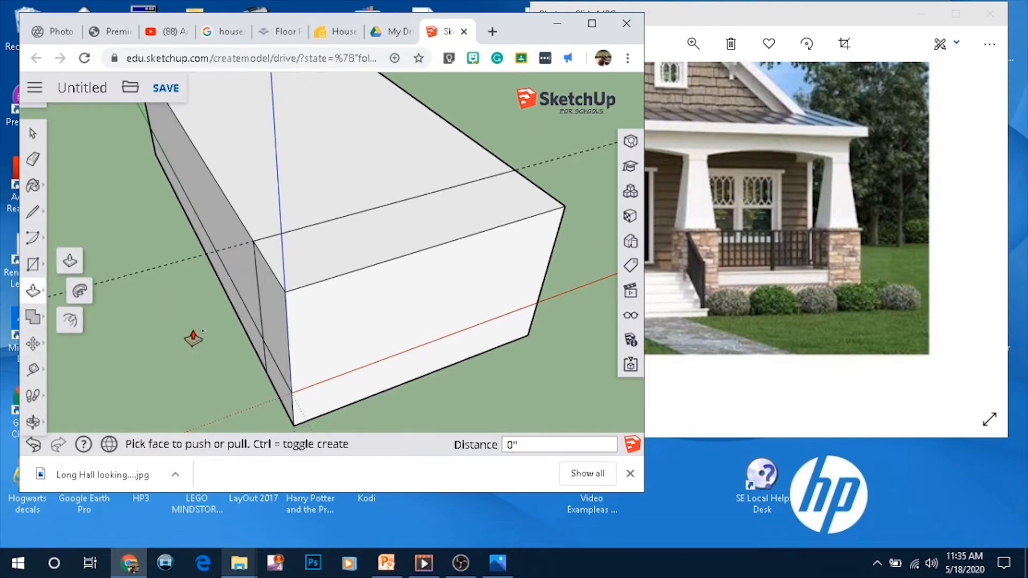
pyautogui.moveTo(325, 317); pyautogui.dragTo(294, 282)
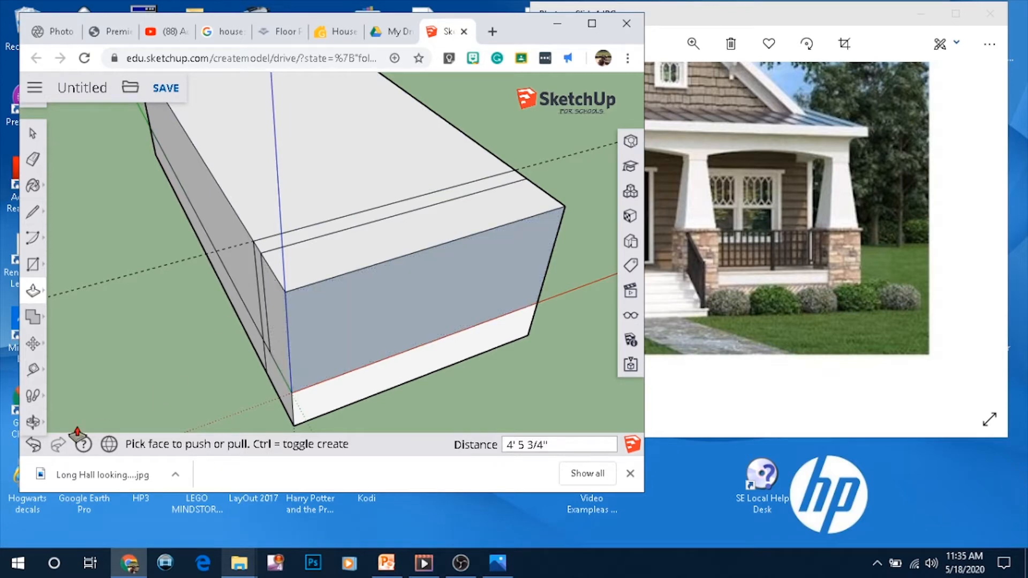
pyautogui.click(33, 454)
pyautogui.moveTo(354, 308); pyautogui.dragTo(356, 218)
pyautogui.moveTo(560, 214); pyautogui.dragTo(623, 225, button='middle')
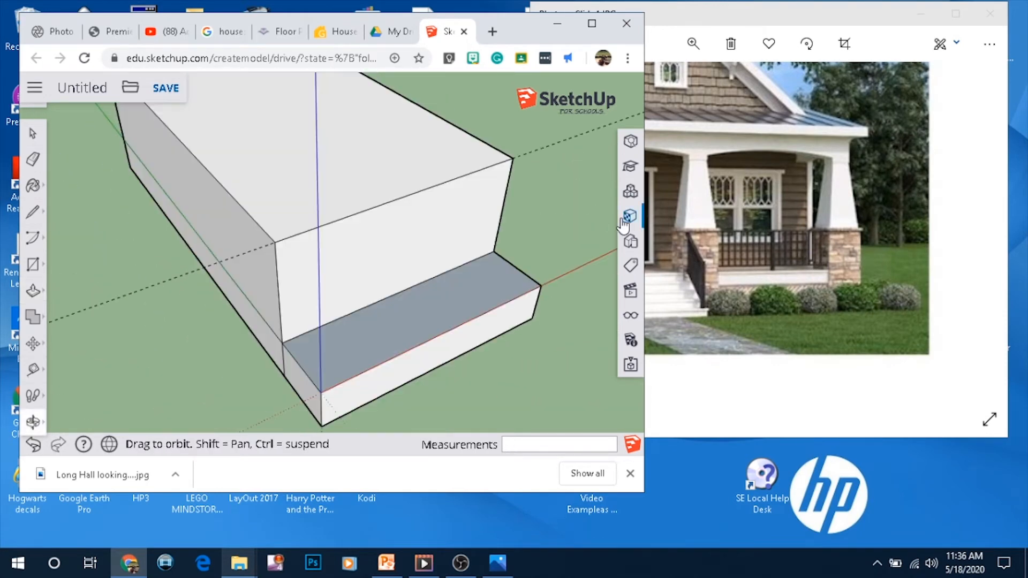
pyautogui.moveTo(557, 177); pyautogui.dragTo(441, 107, button='middle')
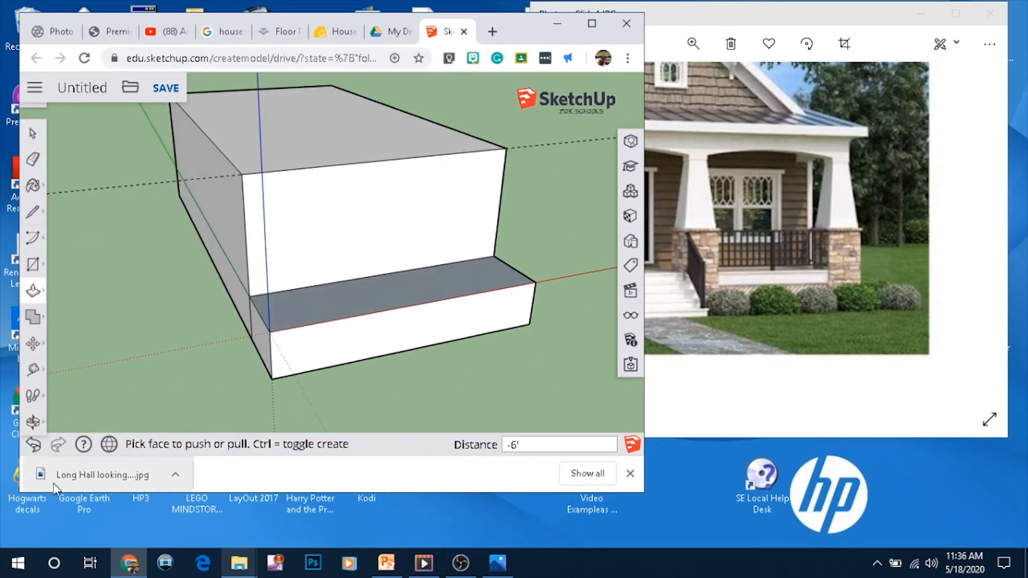
pyautogui.click(33, 444)
# Draw lines marking the porch roof height along the side wall top and across the front wall
pyautogui.click(33, 212)
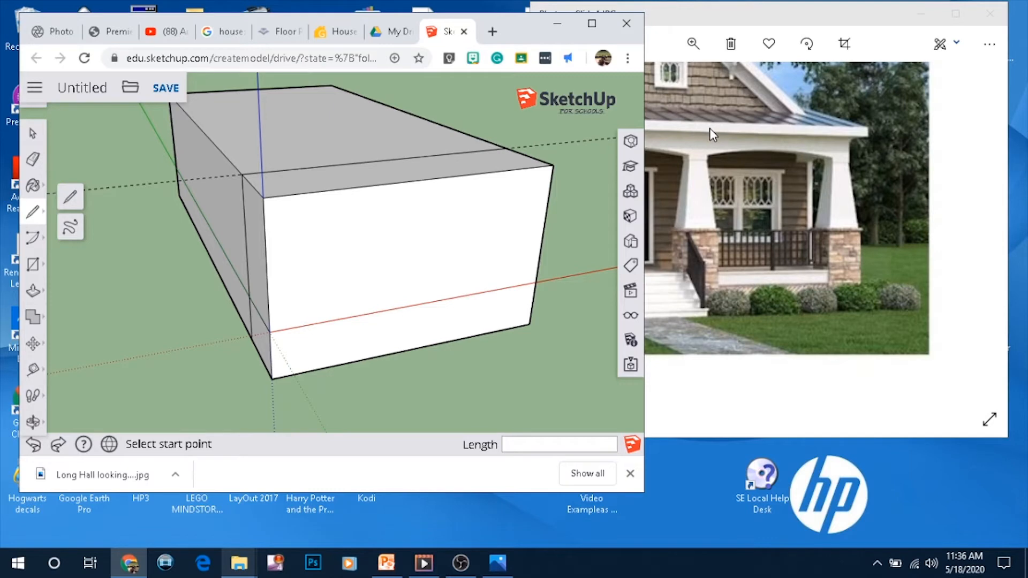
pyautogui.moveTo(275, 214); pyautogui.dragTo(436, 152, button='middle')
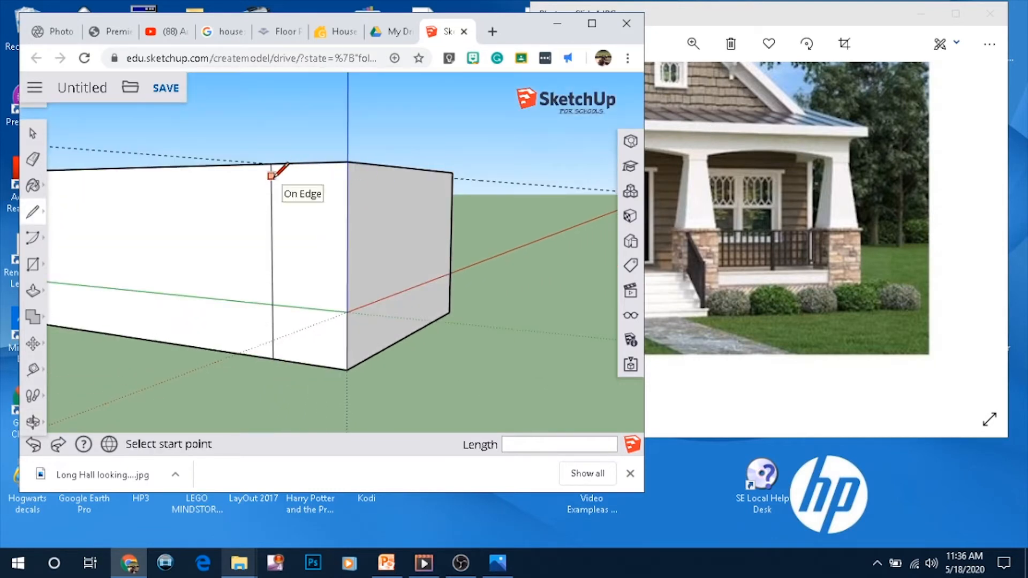
pyautogui.click(271, 174)
pyautogui.click(348, 163)
pyautogui.moveTo(352, 165); pyautogui.dragTo(209, 268, button='middle')
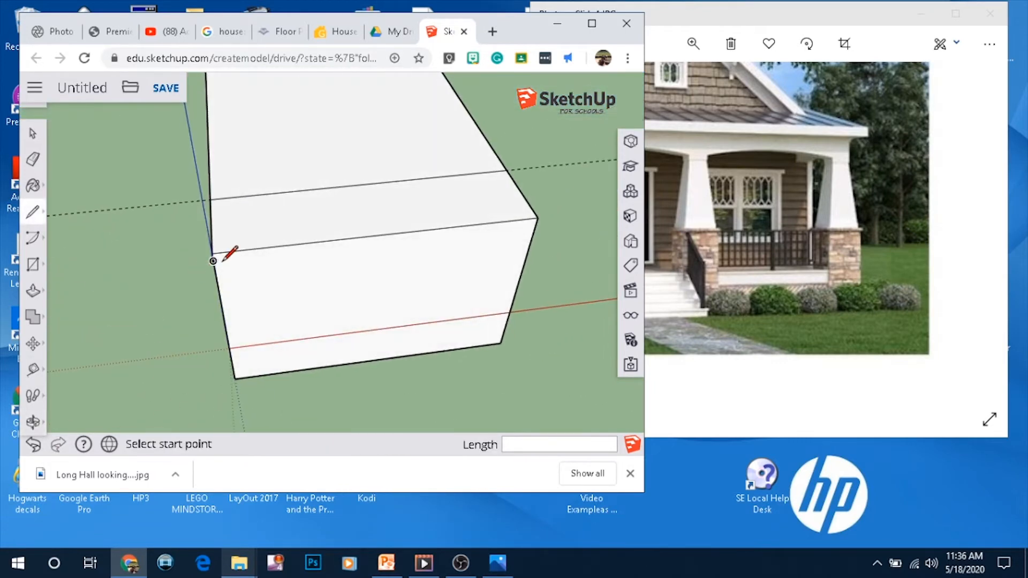
pyautogui.click(214, 261)
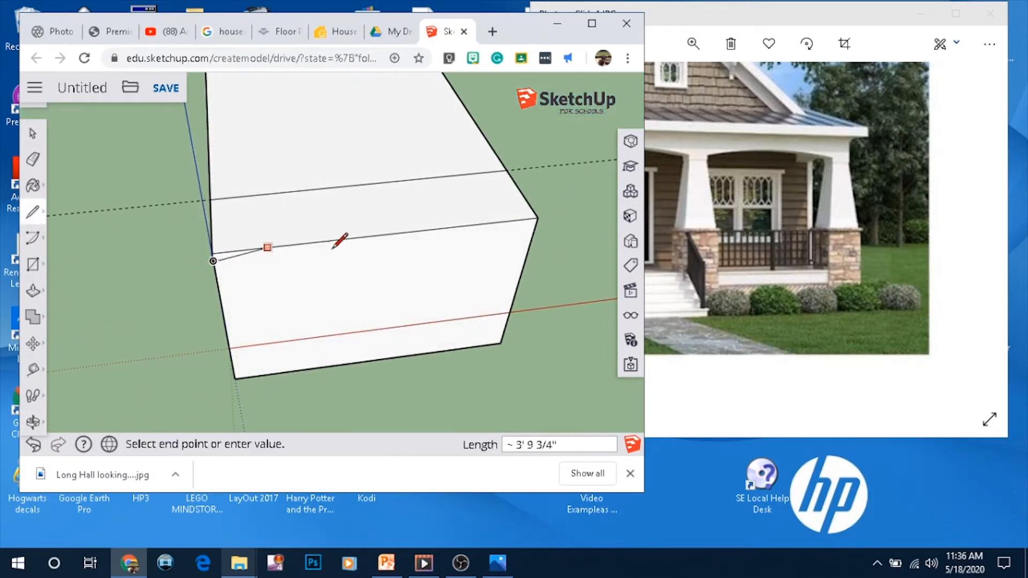
pyautogui.click(537, 225)
# Draw a 6' line along the side wall from the front line to the porch's vertical line
pyautogui.moveTo(537, 225); pyautogui.dragTo(398, 264, button='middle')
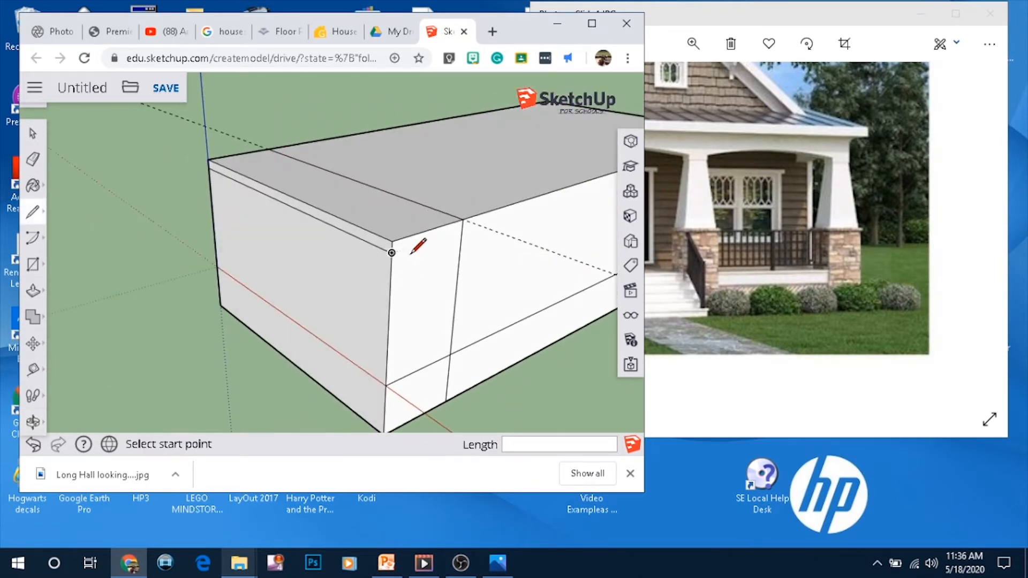
pyautogui.click(391, 253)
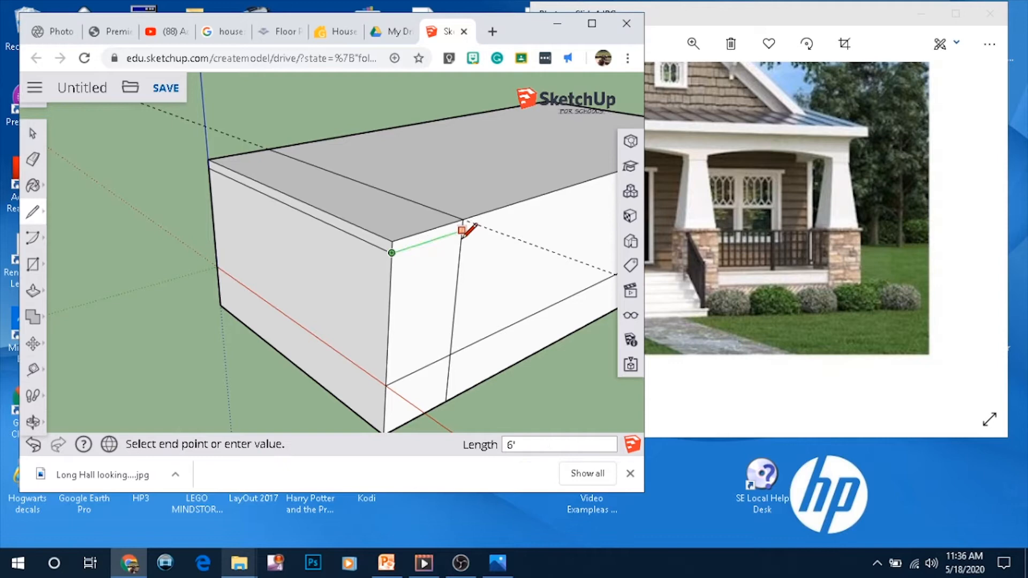
pyautogui.click(461, 230)
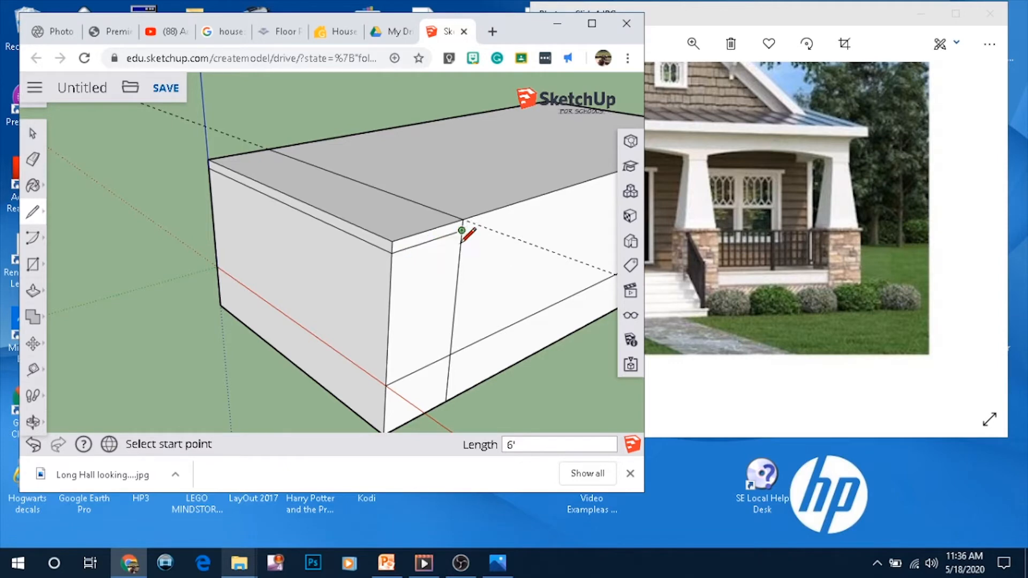
# Push the front wall's lower section back 6' with Push/Pull to carve out the porch
pyautogui.click(33, 290)
pyautogui.click(314, 301)
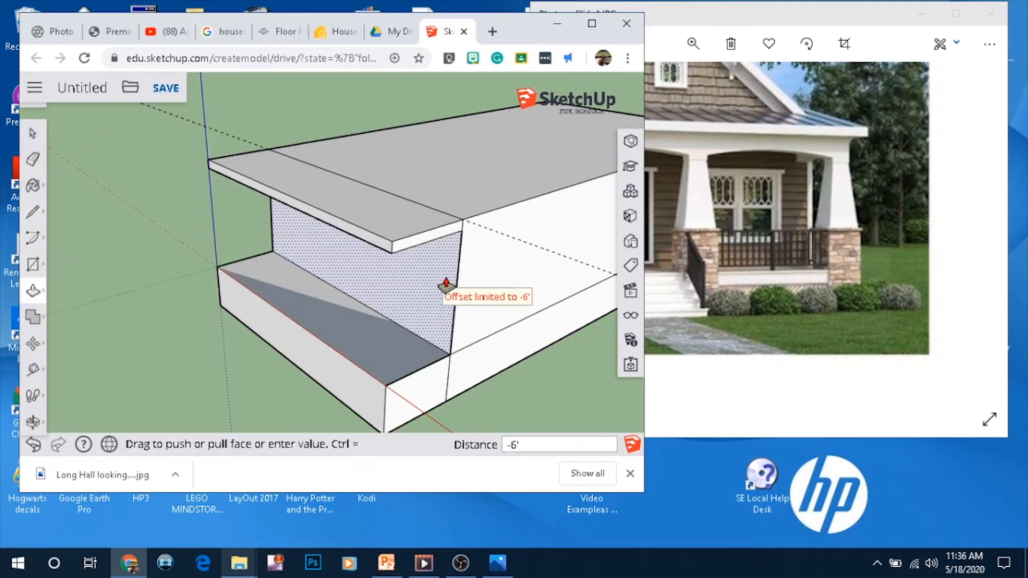
pyautogui.click(457, 294)
pyautogui.moveTo(456, 294)
pyautogui.mouseDown(button='middle')
pyautogui.moveTo(609, 342)
pyautogui.moveTo(420, 172)
pyautogui.moveTo(528, 345)
pyautogui.moveTo(486, 127)
pyautogui.moveTo(589, 129)
pyautogui.mouseUp(button='middle')
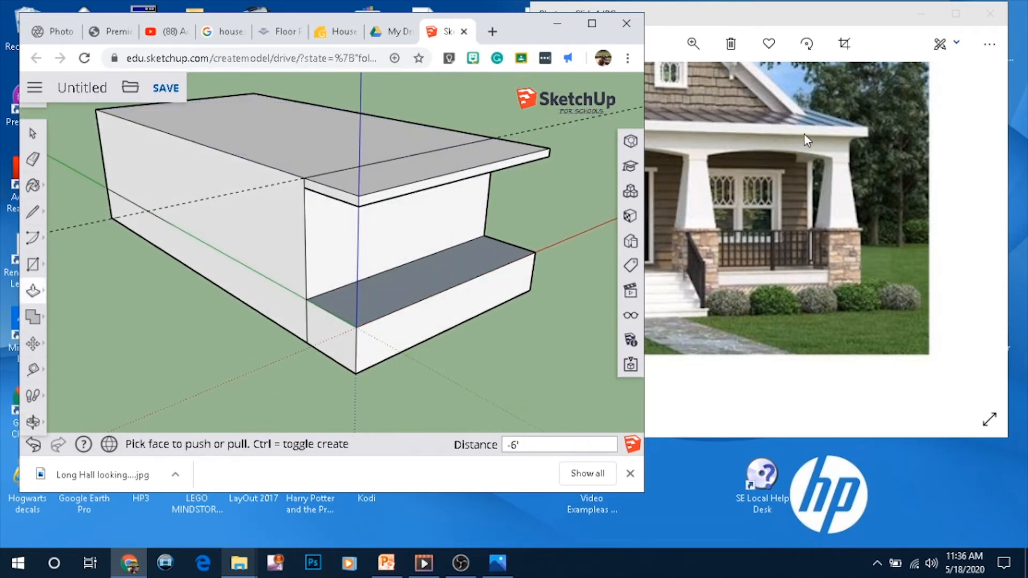
# Zoom out the Slide4 image to view both the house photo and the floor plan
pyautogui.click(743, 191)
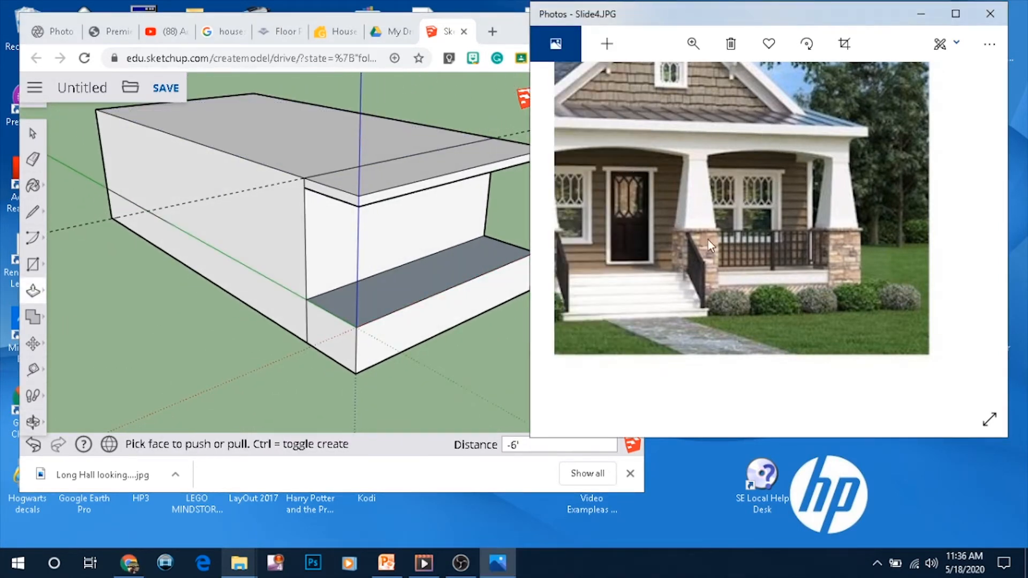
pyautogui.click(695, 46)
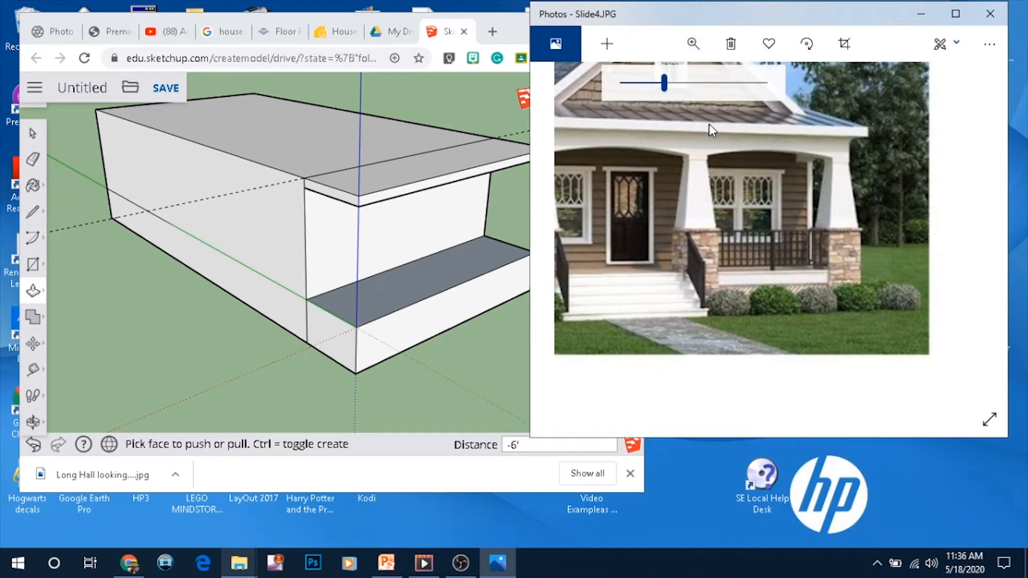
pyautogui.moveTo(668, 83); pyautogui.dragTo(625, 83)
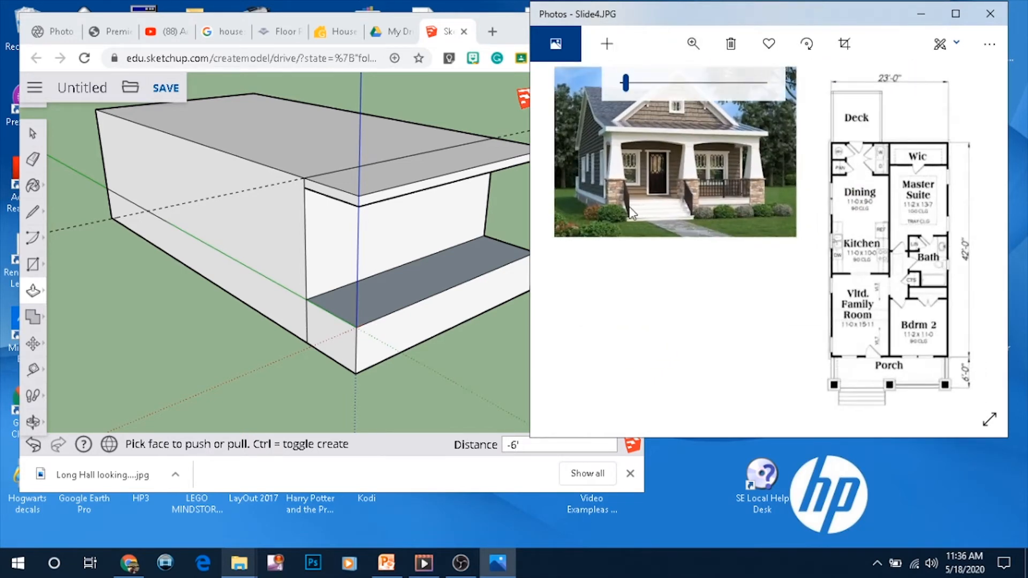
pyautogui.moveTo(702, 296); pyautogui.dragTo(747, 376)
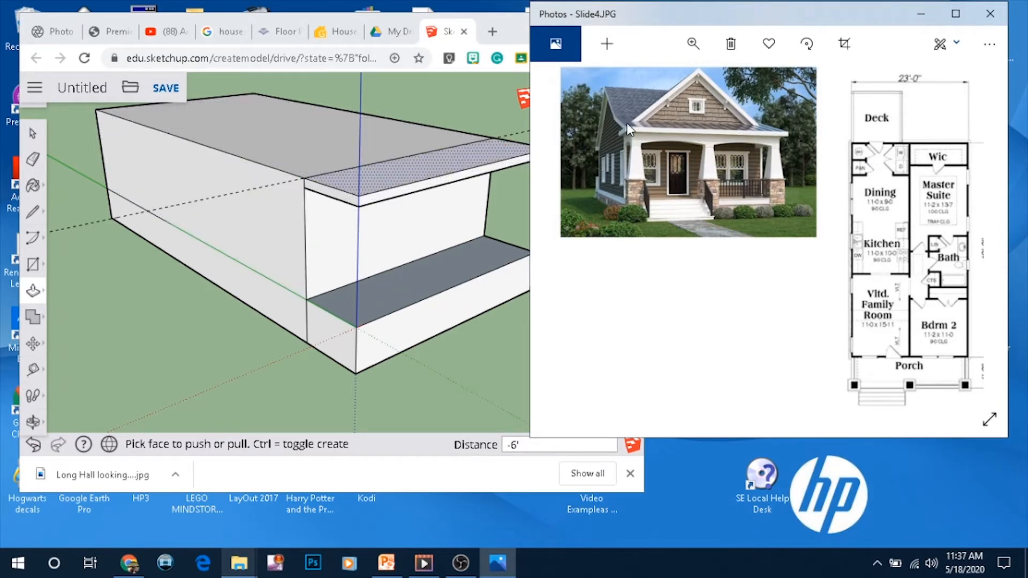
# Draw a vertical line about 10' up from the midpoint of the block's top side edge for the roof peak
pyautogui.moveTo(258, 200)
pyautogui.mouseDown(button='middle')
pyautogui.moveTo(434, 185)
pyautogui.moveTo(380, 225)
pyautogui.mouseUp(button='middle')
pyautogui.scroll(-3, 379, 224)
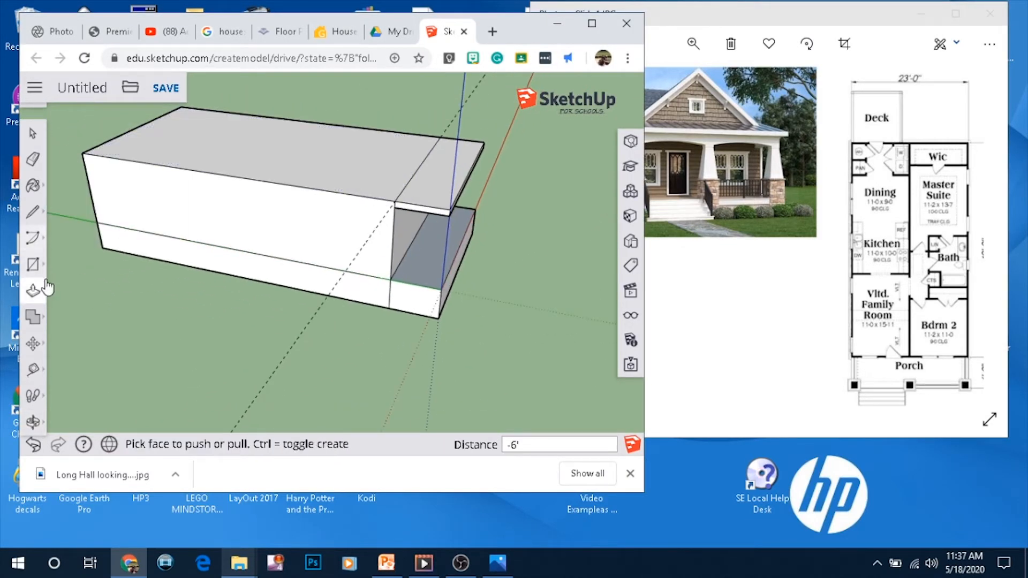
pyautogui.click(32, 217)
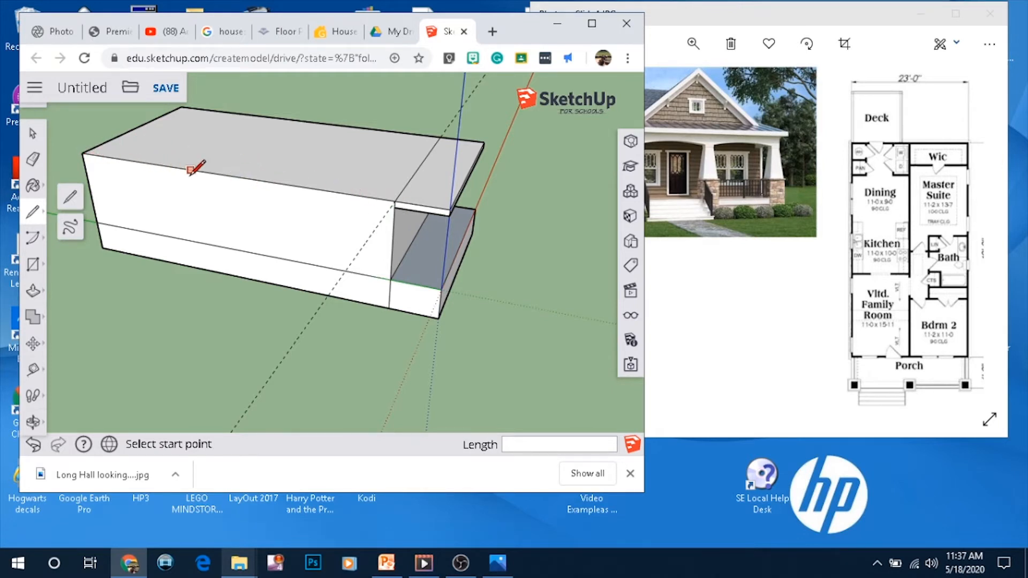
pyautogui.click(224, 175)
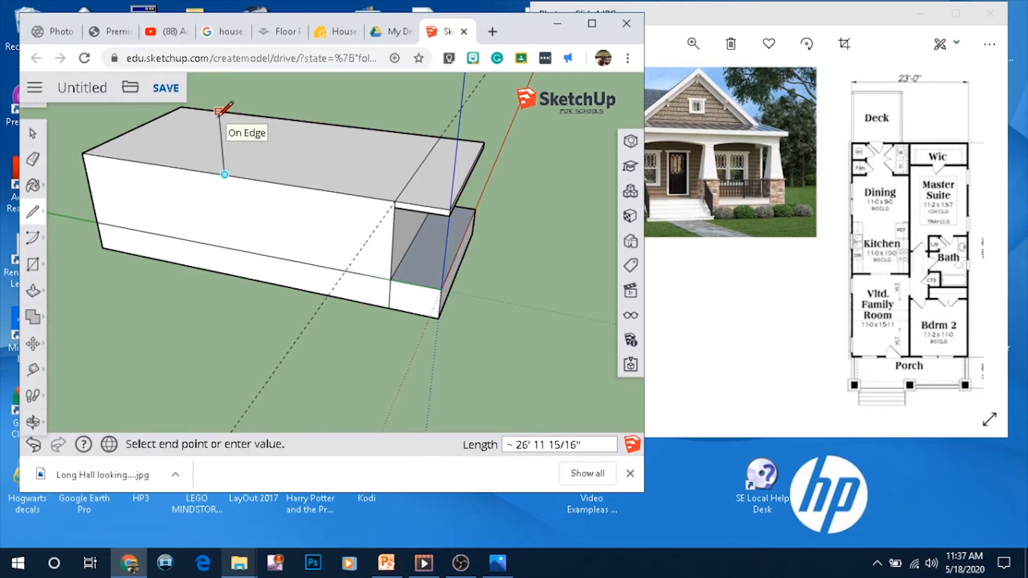
pyautogui.scroll(-3, 218, 111)
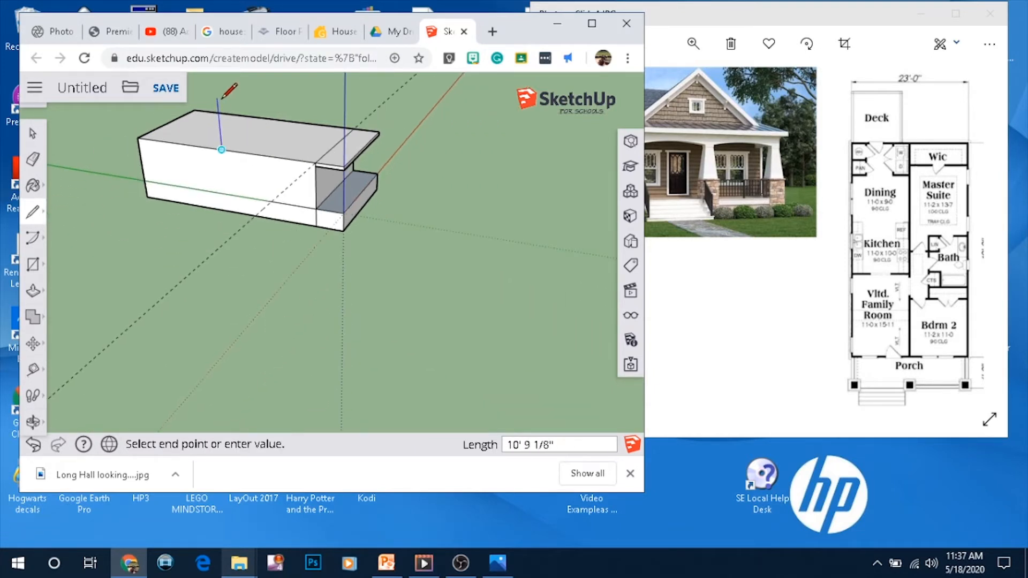
pyautogui.click(217, 98)
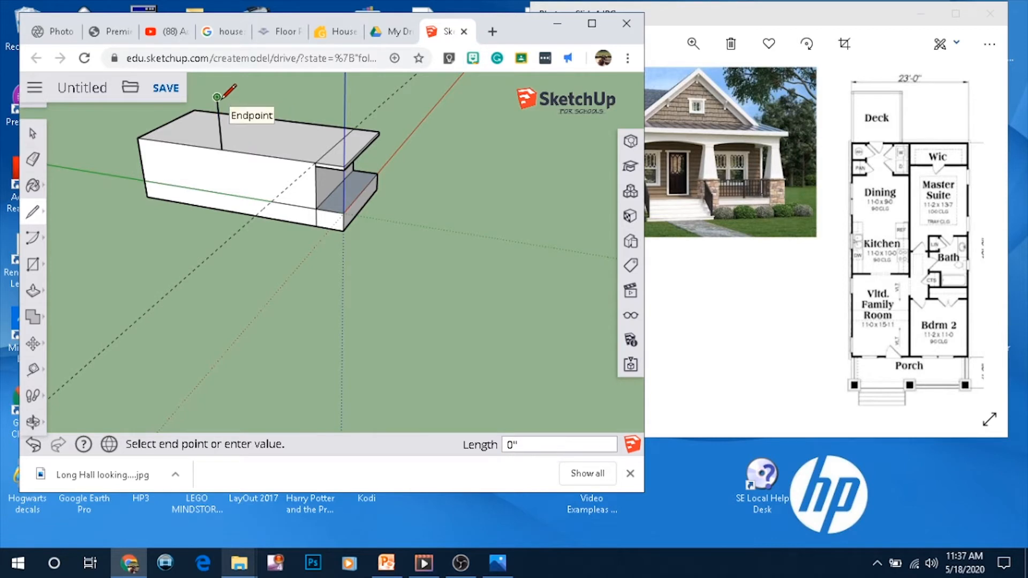
pyautogui.press('Escape')
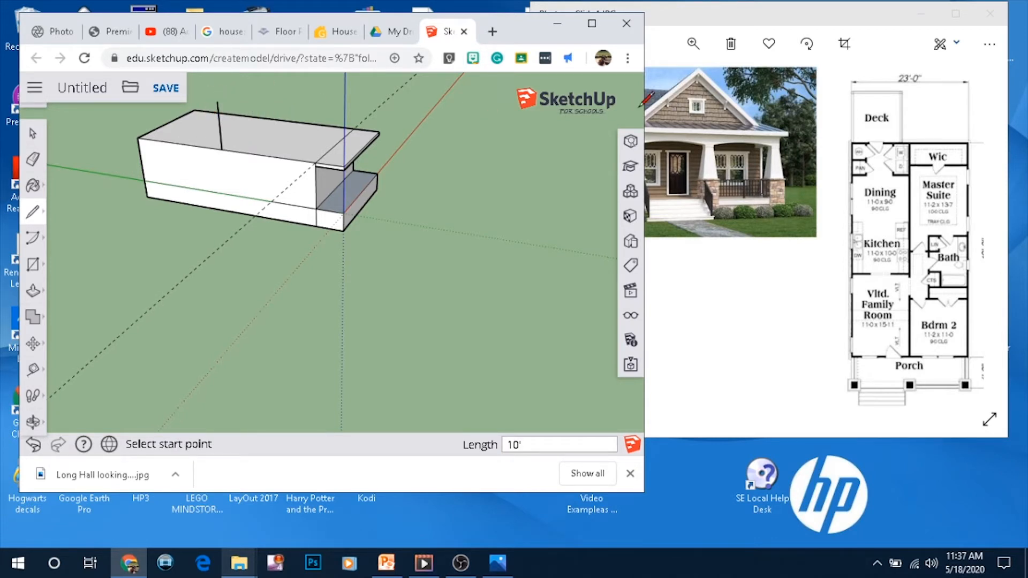
# Draw a 1' line extending outward from the block's top back corner for a roof overhang
pyautogui.click(708, 304)
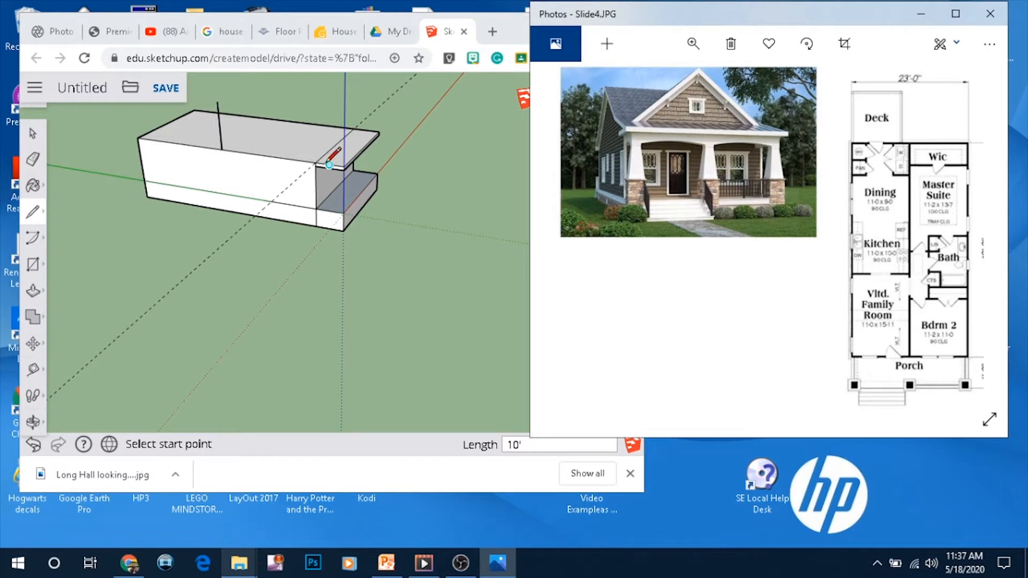
pyautogui.scroll(3, 211, 173)
pyautogui.scroll(-2, 321, 145)
pyautogui.scroll(2, 383, 134)
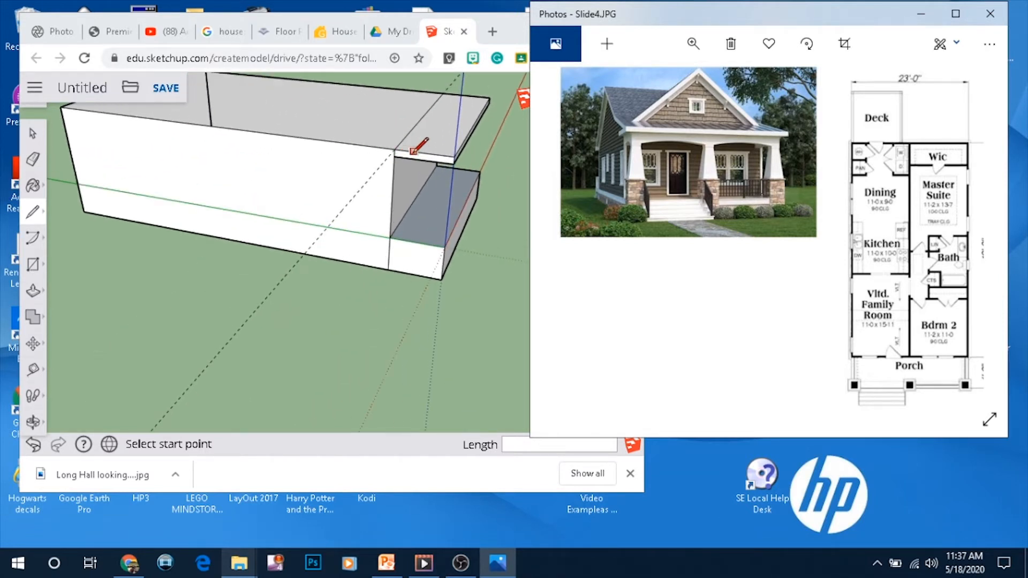
pyautogui.scroll(-1, 80, 144)
pyautogui.scroll(3, 113, 113)
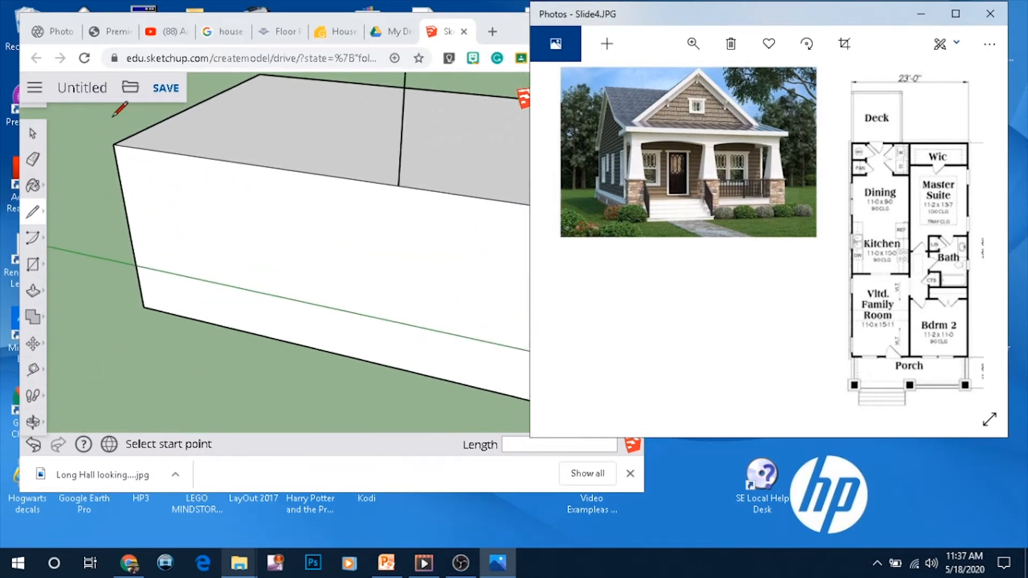
pyautogui.click(119, 143)
pyautogui.click(113, 145)
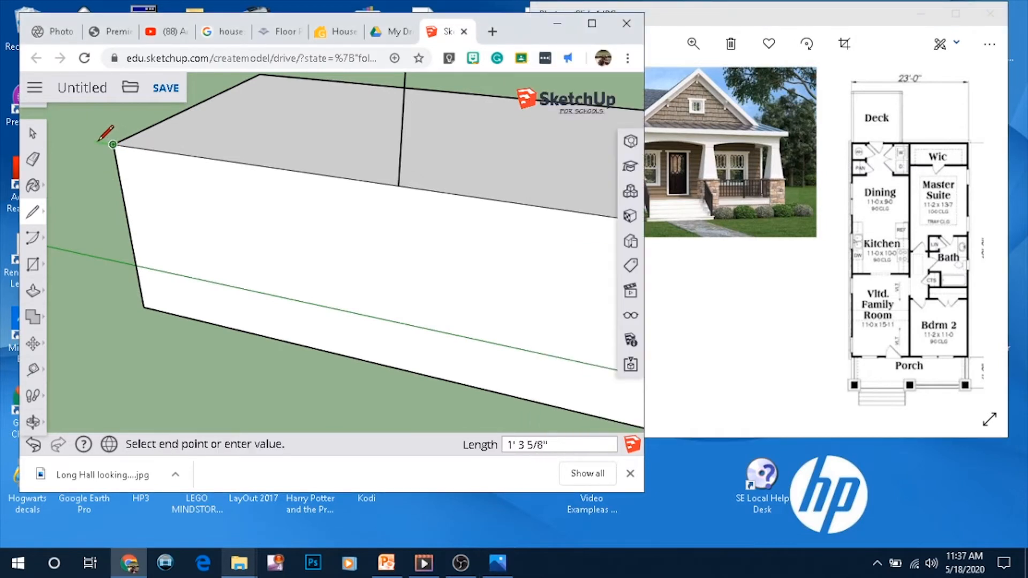
pyautogui.click(94, 141)
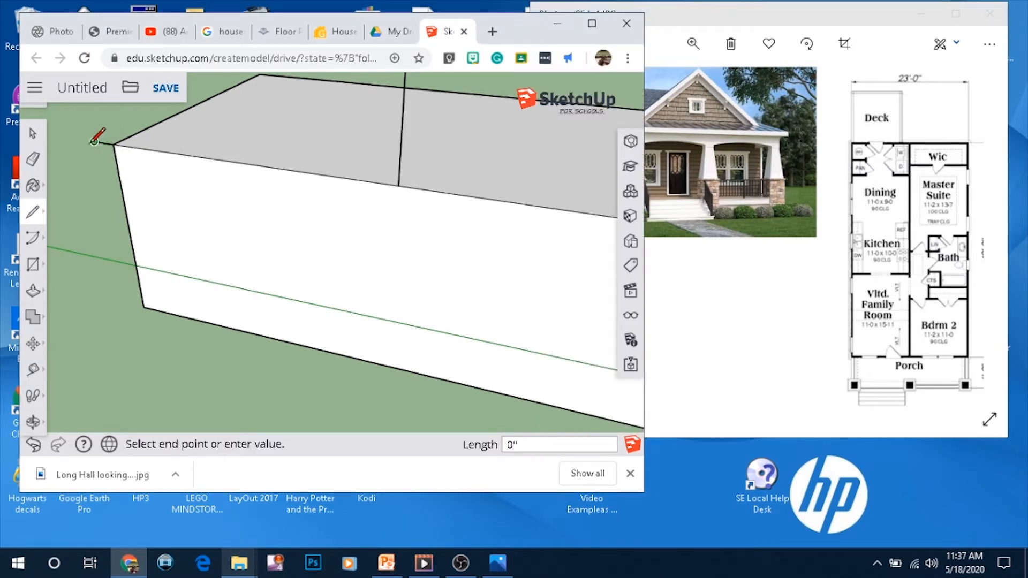
pyautogui.write("1'")
pyautogui.press('Return')
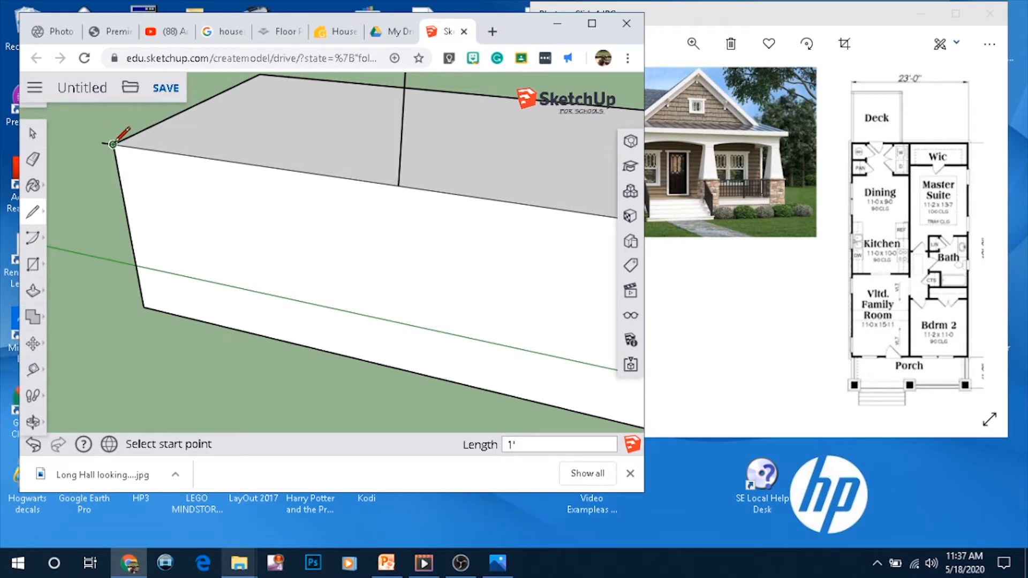
# Draw the roof slope lines from the overhang end up to the peak and from the peak down to the front wall's top edge
pyautogui.click(102, 143)
pyautogui.scroll(-3, 185, 347)
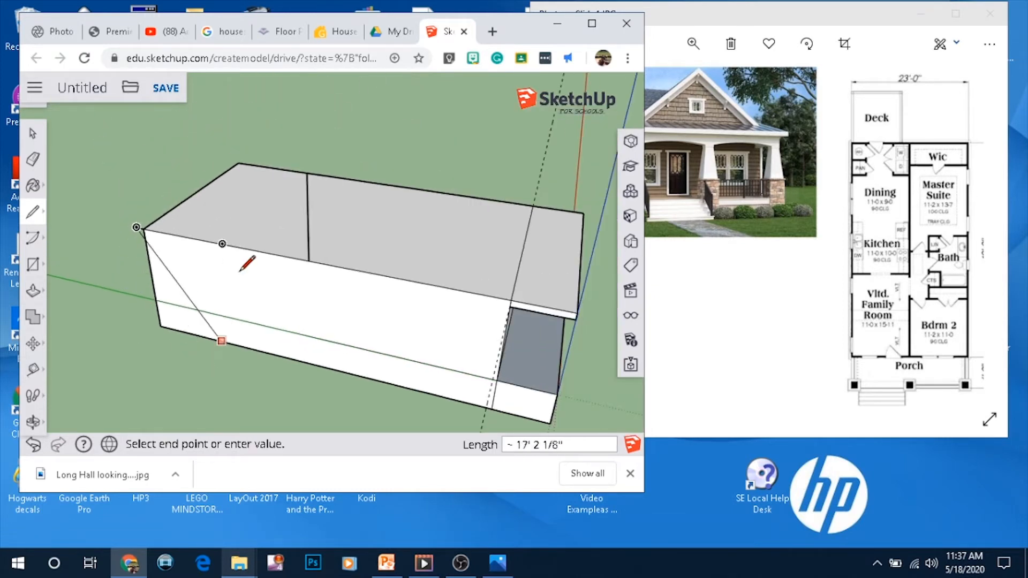
pyautogui.click(306, 171)
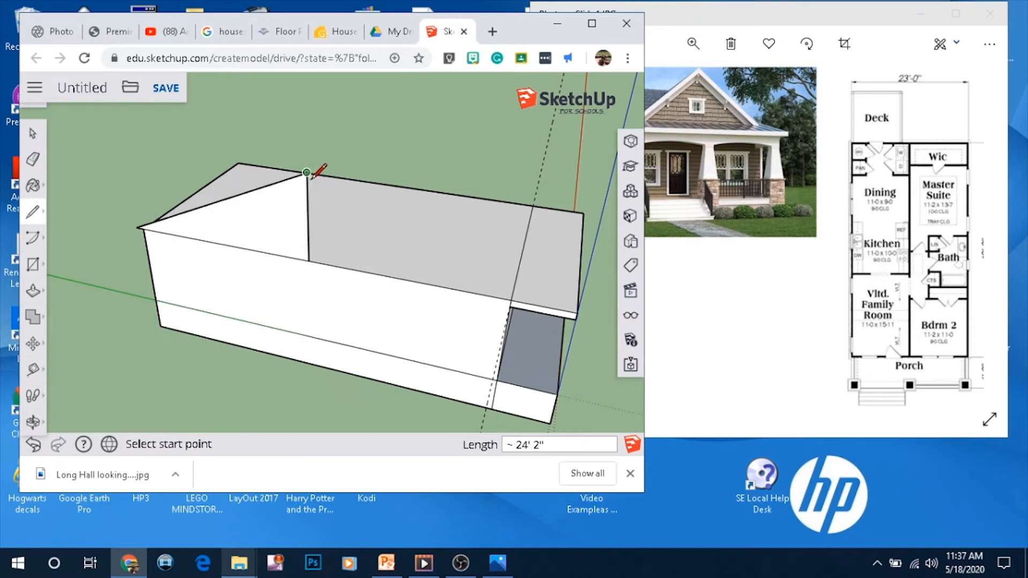
pyautogui.click(307, 172)
pyautogui.scroll(4, 519, 294)
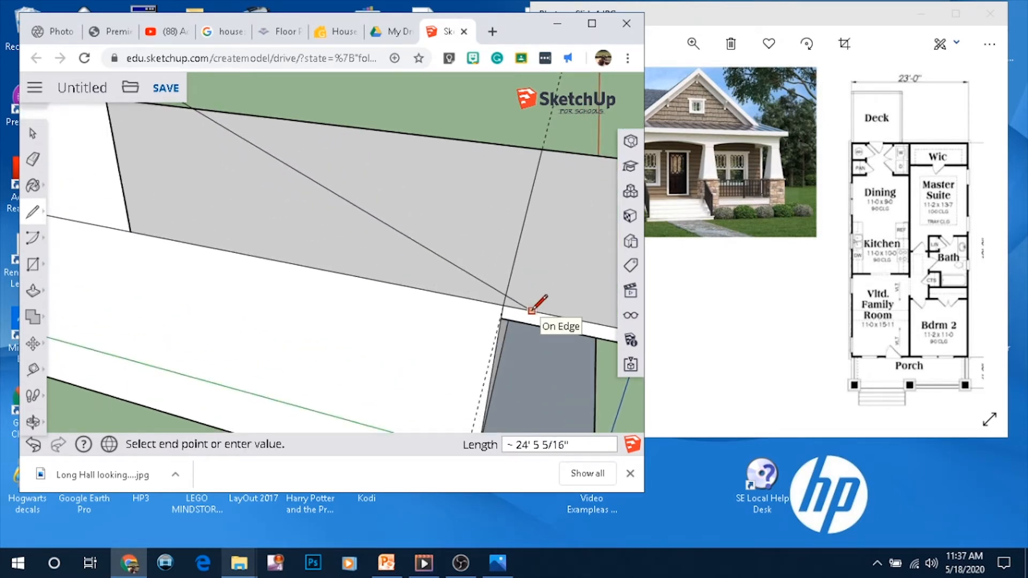
pyautogui.click(531, 310)
pyautogui.scroll(-4, 376, 332)
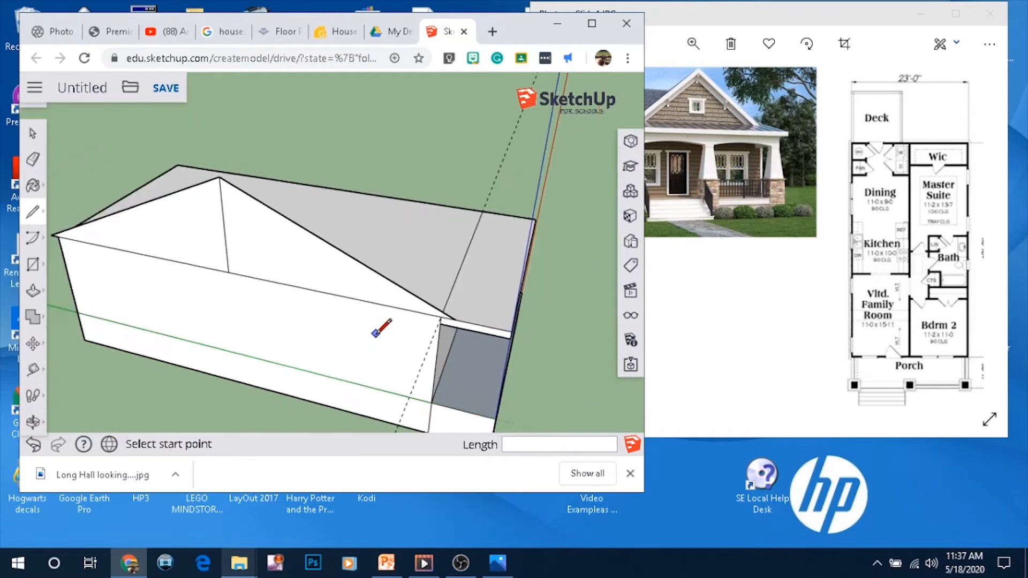
# Erase the vertical peak guide line on the gable end
pyautogui.moveTo(308, 327); pyautogui.dragTo(292, 331, button='middle')
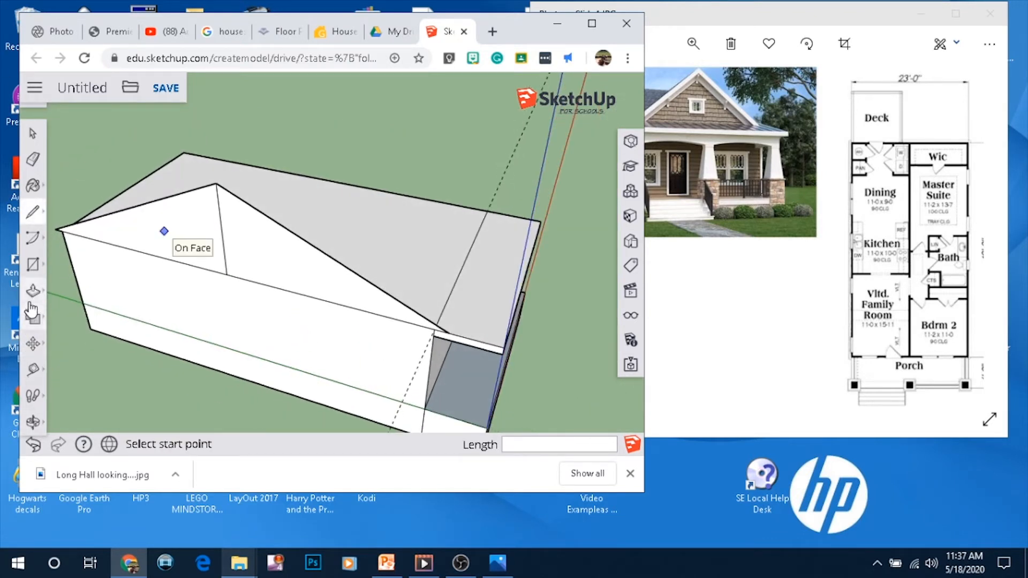
pyautogui.click(33, 159)
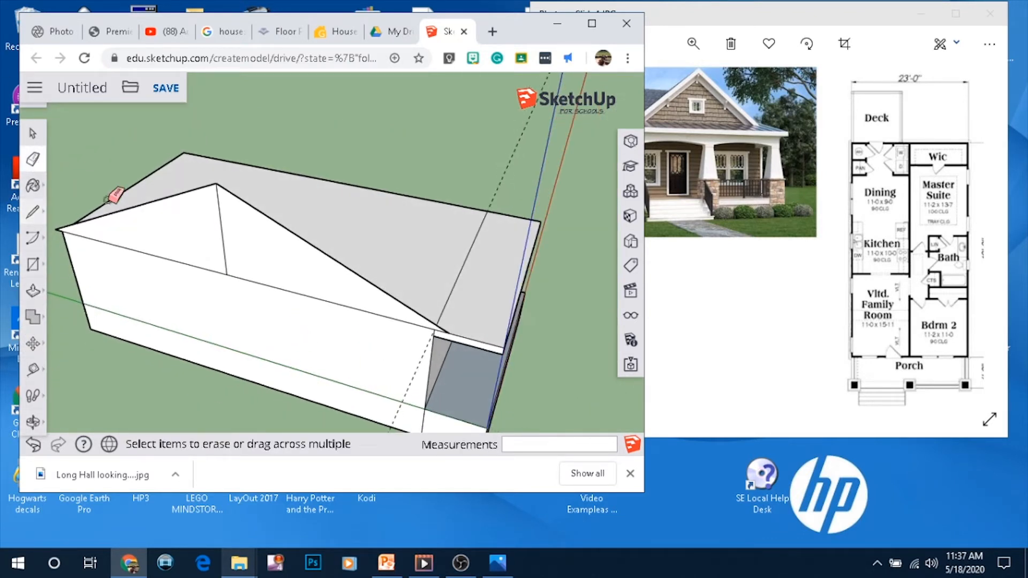
pyautogui.moveTo(213, 223); pyautogui.dragTo(223, 234)
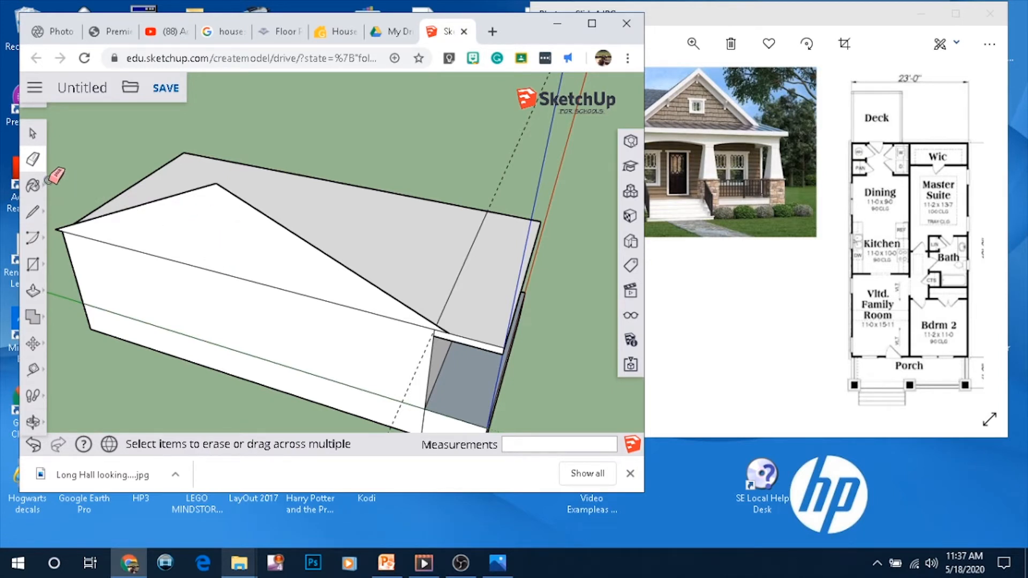
# Push/Pull the triangular gable face 23' across the block to form the main roof
pyautogui.click(33, 291)
pyautogui.moveTo(239, 212); pyautogui.dragTo(541, 232)
pyautogui.moveTo(541, 231); pyautogui.dragTo(442, 162, button='middle')
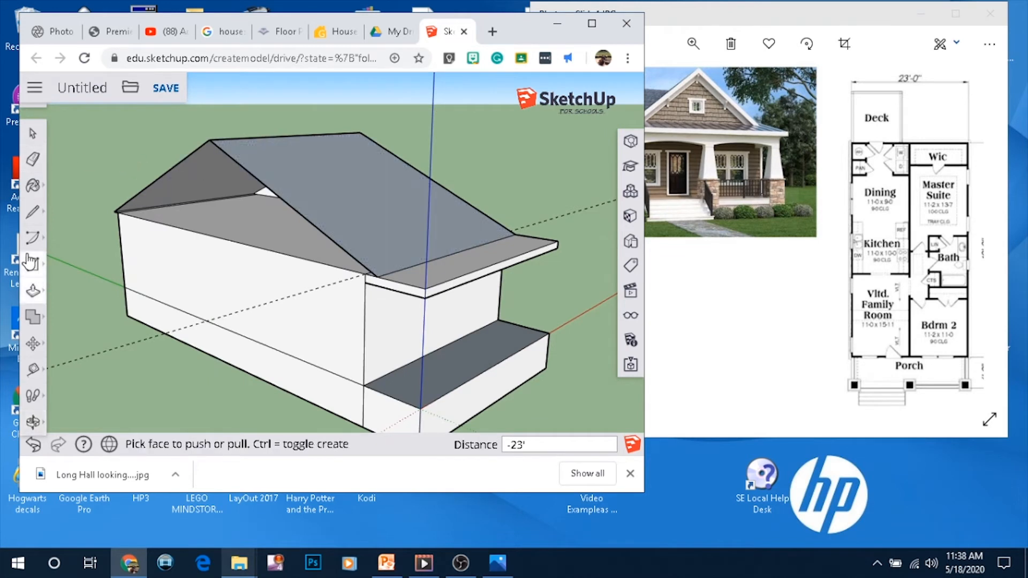
# Draw a line from the gable's front corner along the eave to the porch wall
pyautogui.click(32, 211)
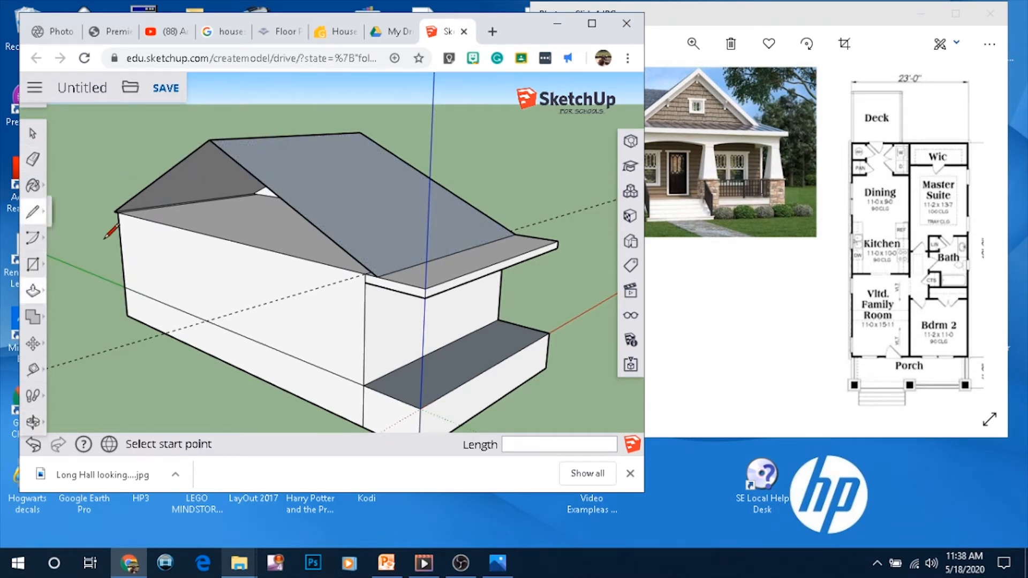
pyautogui.click(114, 211)
pyautogui.click(376, 276)
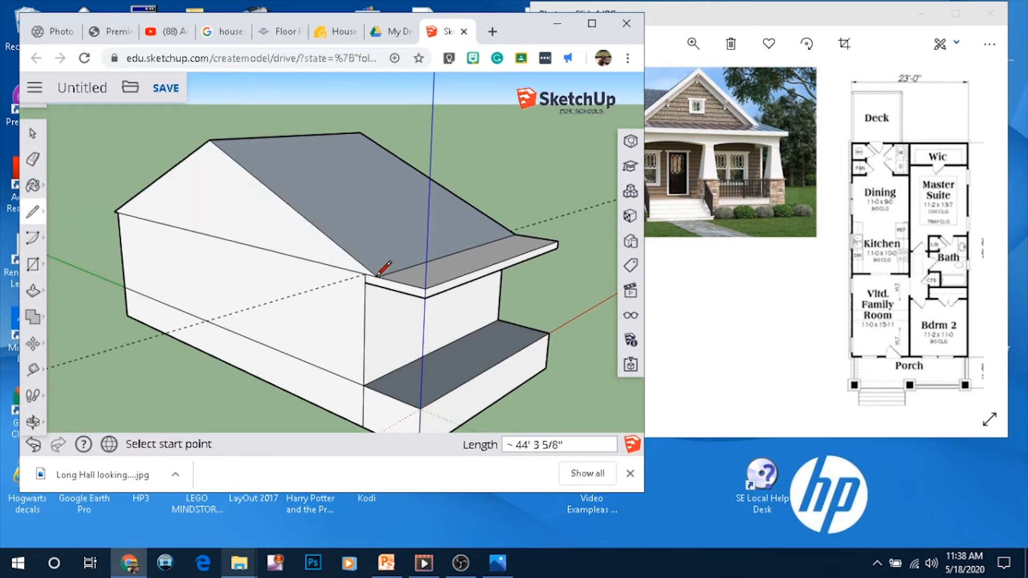
# Draw a vertical line about 10' up from the midpoint of the porch overhang's front edge for a front gable peak
pyautogui.moveTo(409, 225); pyautogui.dragTo(262, 234, button='middle')
pyautogui.moveTo(228, 283); pyautogui.dragTo(368, 257, button='middle')
pyautogui.scroll(-3, 368, 258)
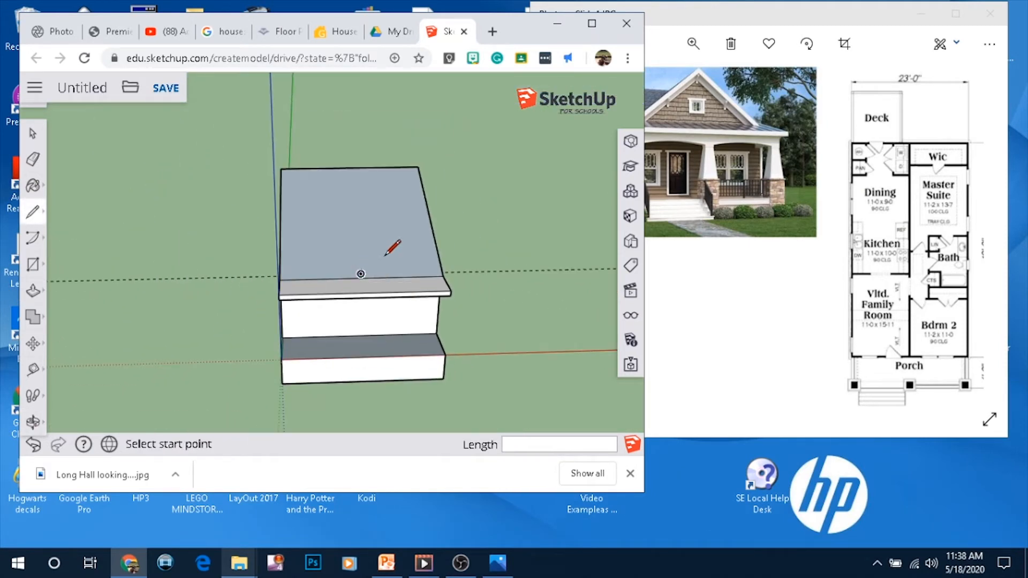
pyautogui.scroll(-2, 530, 192)
pyautogui.scroll(2, 532, 198)
pyautogui.moveTo(375, 266); pyautogui.dragTo(565, 239, button='middle')
pyautogui.moveTo(544, 279); pyautogui.dragTo(526, 309)
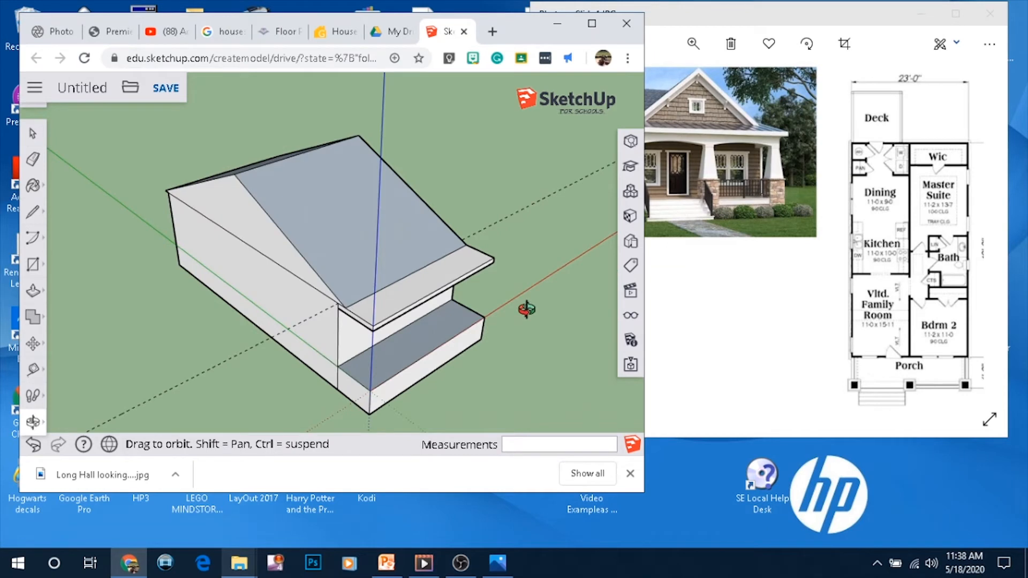
pyautogui.press('l')
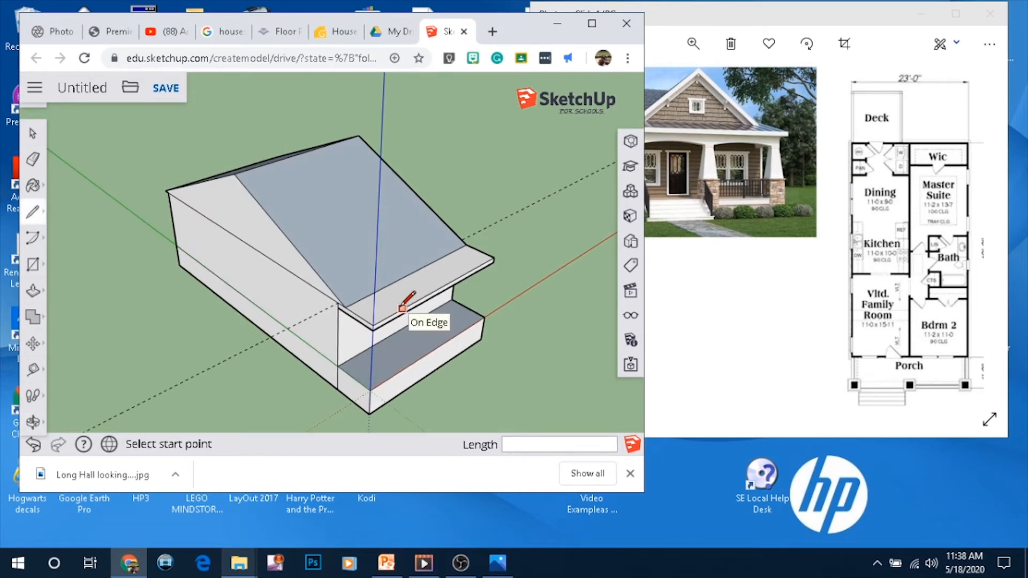
pyautogui.click(702, 175)
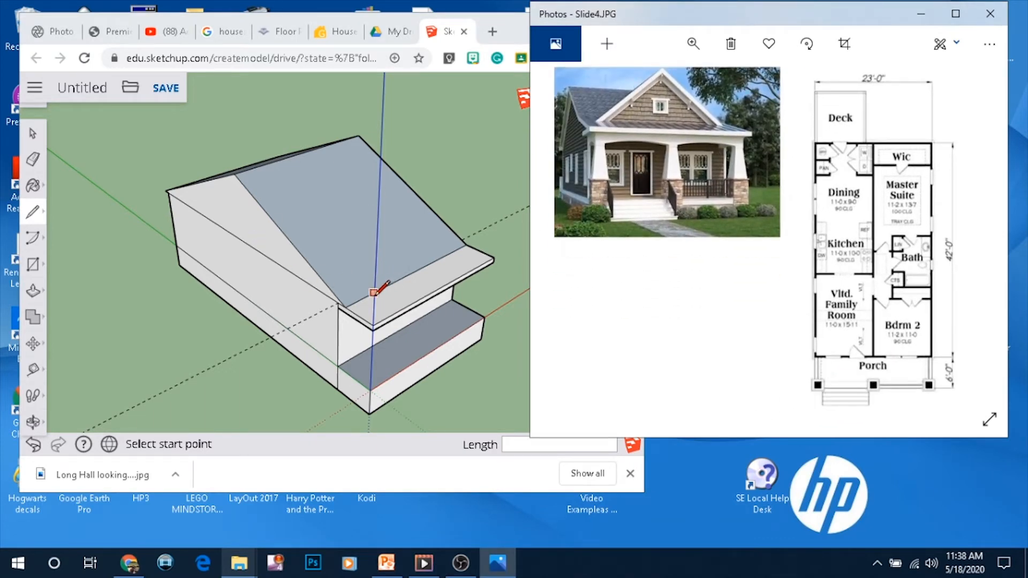
pyautogui.moveTo(456, 258); pyautogui.dragTo(269, 322, button='middle')
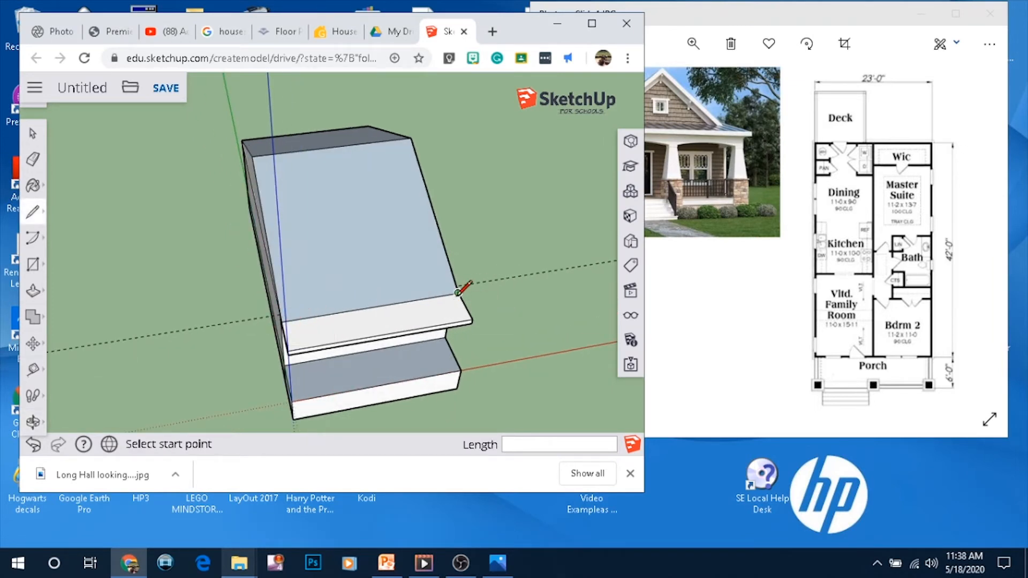
pyautogui.click(689, 123)
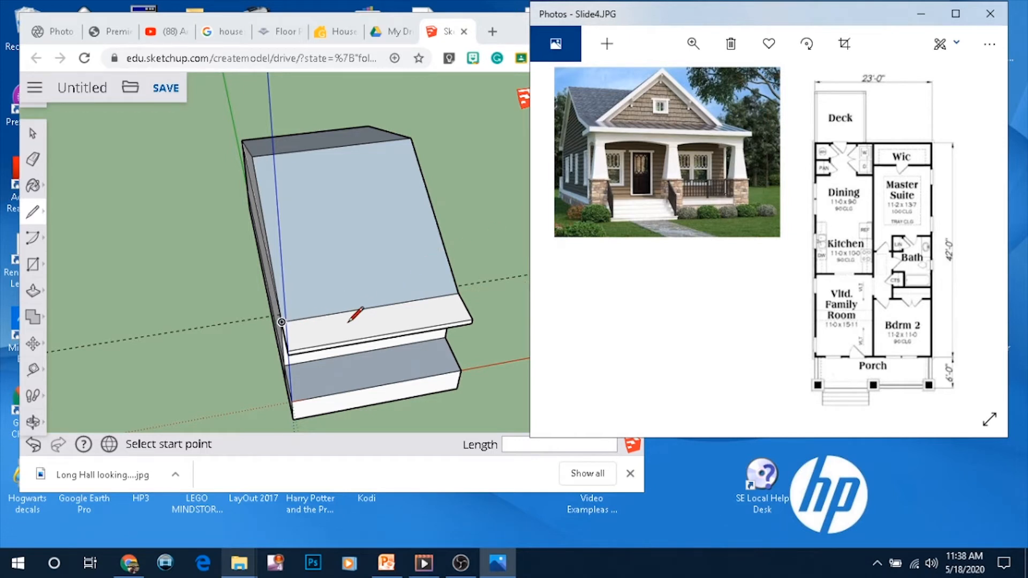
pyautogui.click(372, 306)
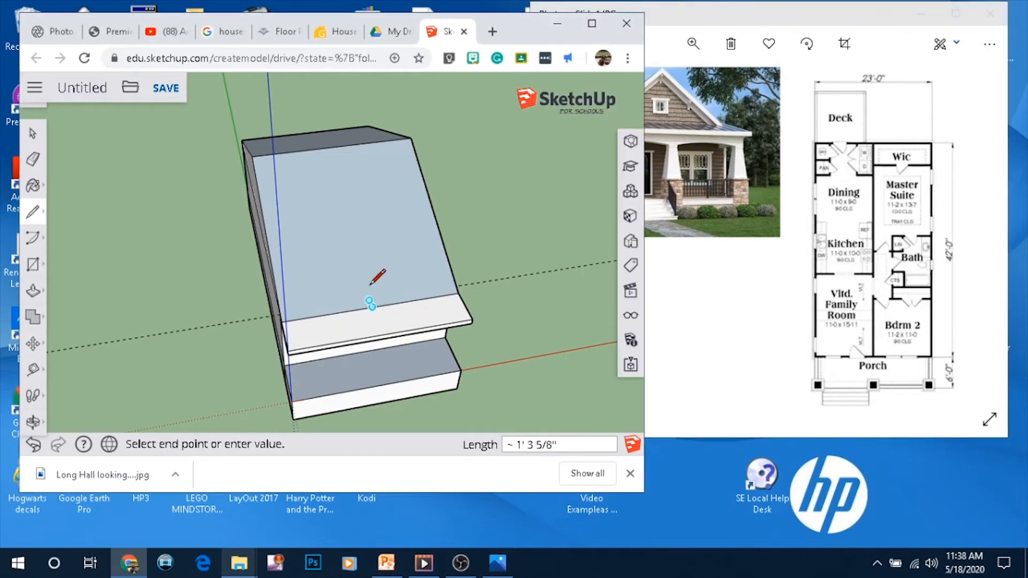
pyautogui.moveTo(578, 159); pyautogui.dragTo(368, 207, button='middle')
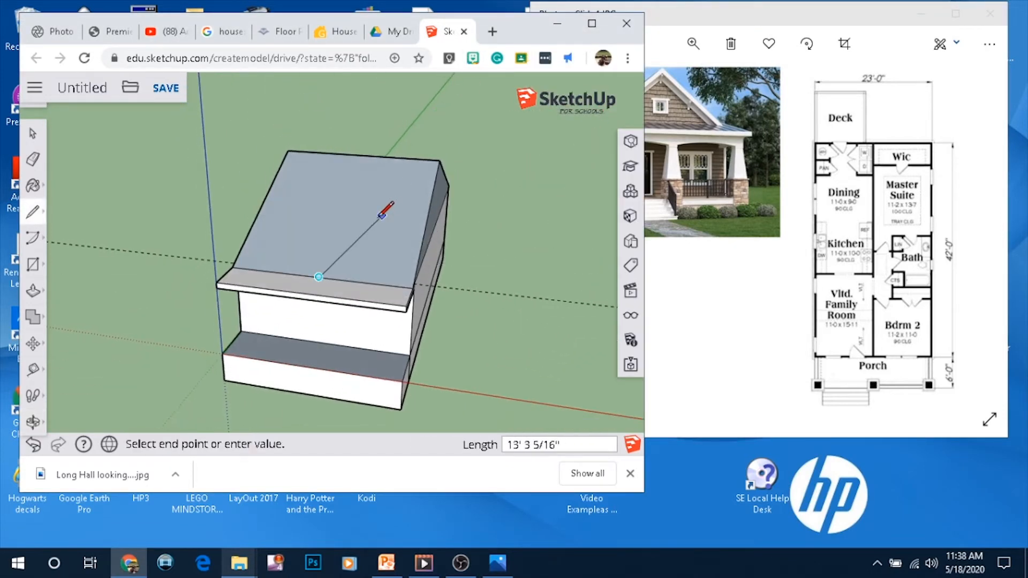
pyautogui.click(317, 195)
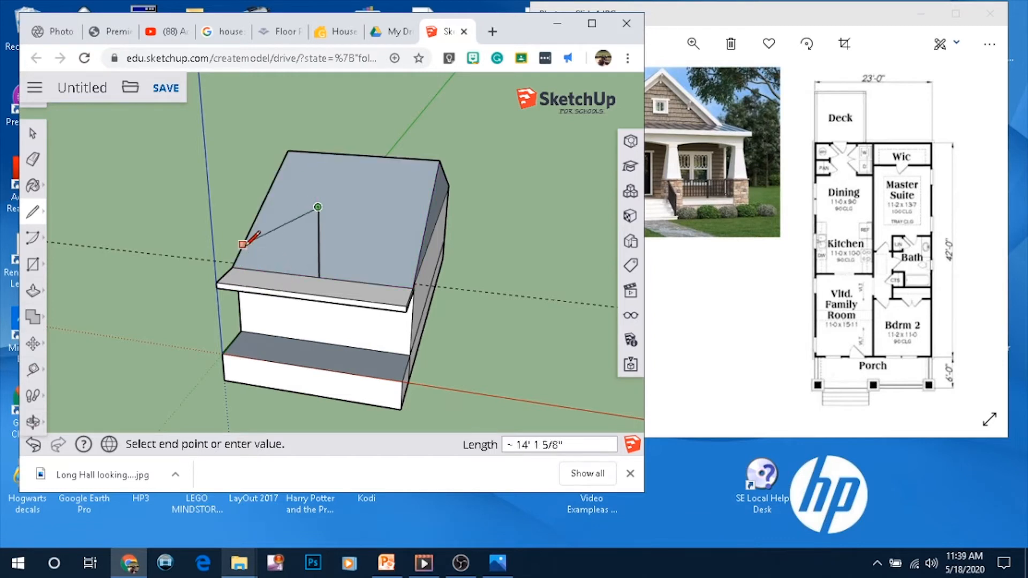
# Draw the front gable's slope lines from the peak down to both corners of the overhang's front edge
pyautogui.scroll(3, 242, 247)
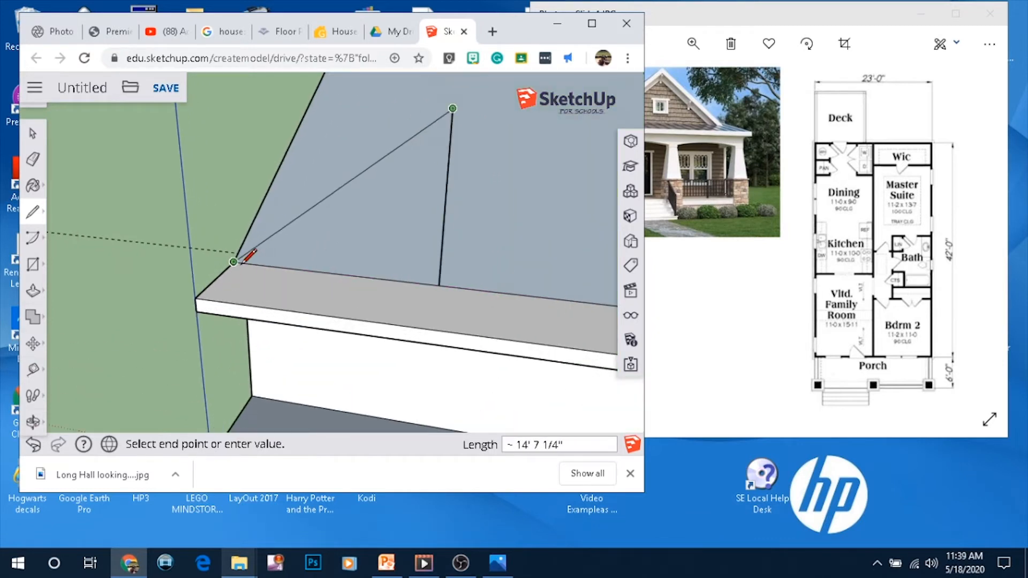
pyautogui.click(233, 262)
pyautogui.click(452, 108)
pyautogui.scroll(-3, 236, 260)
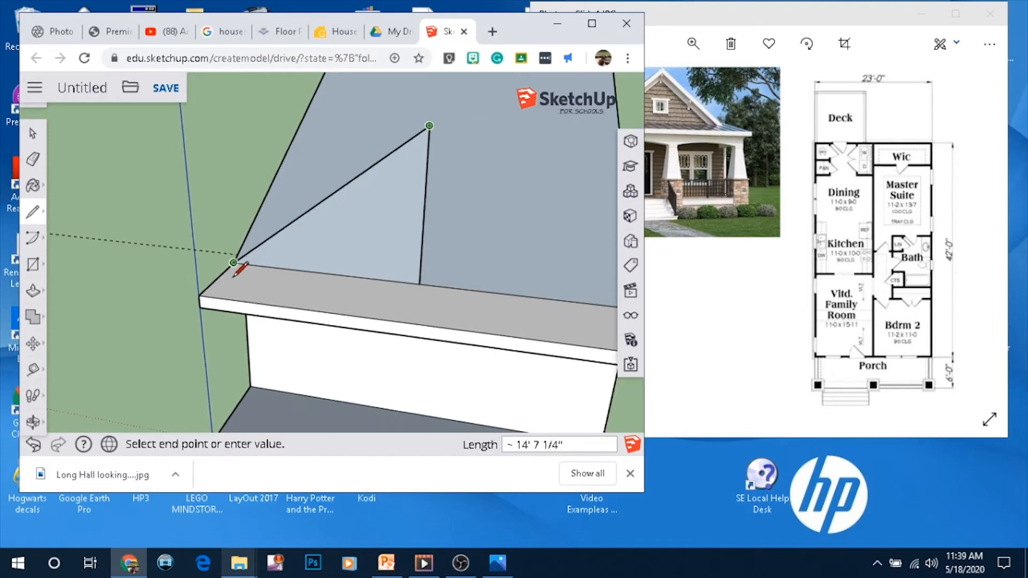
pyautogui.click(474, 295)
pyautogui.moveTo(348, 287)
pyautogui.mouseDown(button='middle')
pyautogui.moveTo(163, 285)
pyautogui.moveTo(409, 269)
pyautogui.moveTo(550, 181)
pyautogui.moveTo(562, 230)
pyautogui.mouseUp(button='middle')
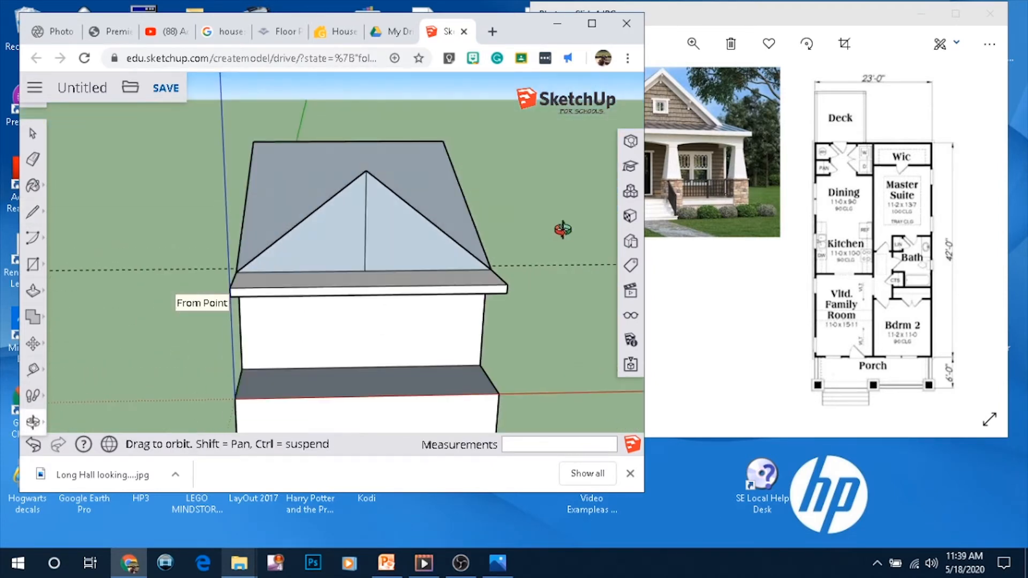
# Erase the front gable's vertical guide and push the gable triangle back to the main roof's midpoint
pyautogui.click(33, 159)
pyautogui.click(367, 231)
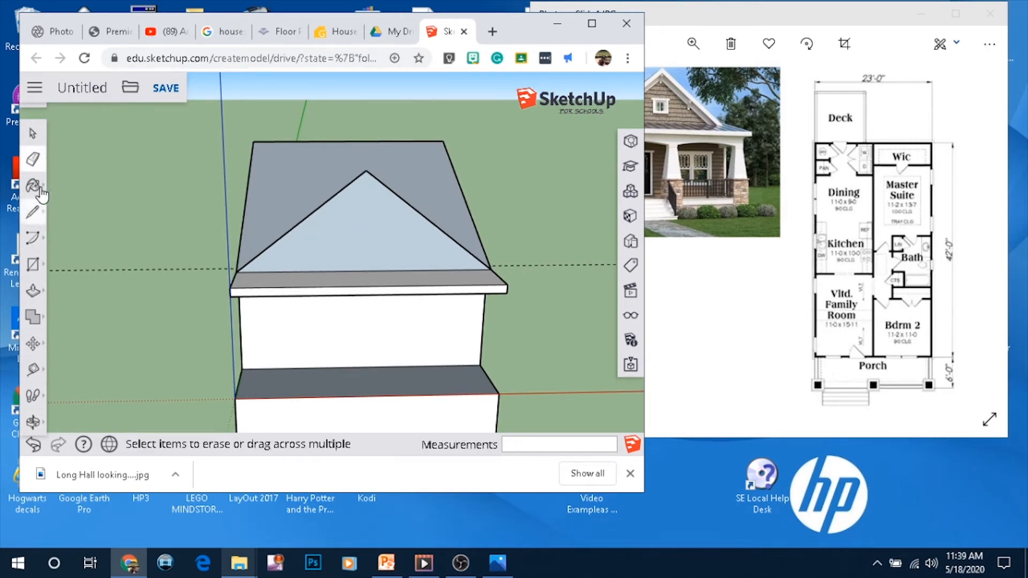
pyautogui.click(33, 291)
pyautogui.click(365, 198)
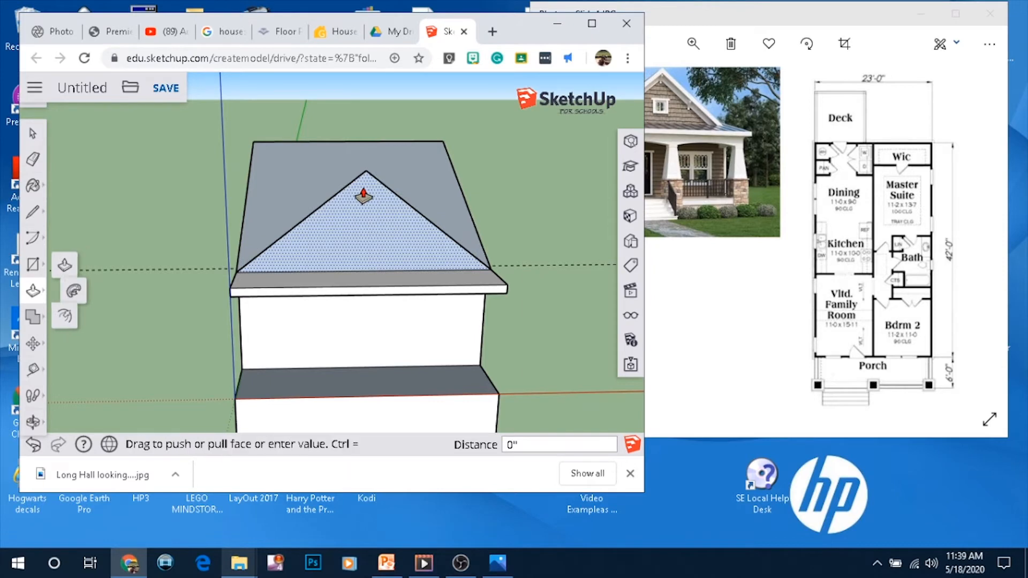
pyautogui.click(354, 149)
pyautogui.moveTo(351, 305)
pyautogui.mouseDown(button='middle')
pyautogui.moveTo(668, 345)
pyautogui.moveTo(354, 343)
pyautogui.moveTo(462, 305)
pyautogui.moveTo(443, 345)
pyautogui.moveTo(413, 288)
pyautogui.moveTo(482, 300)
pyautogui.mouseUp(button='middle')
pyautogui.click(765, 146)
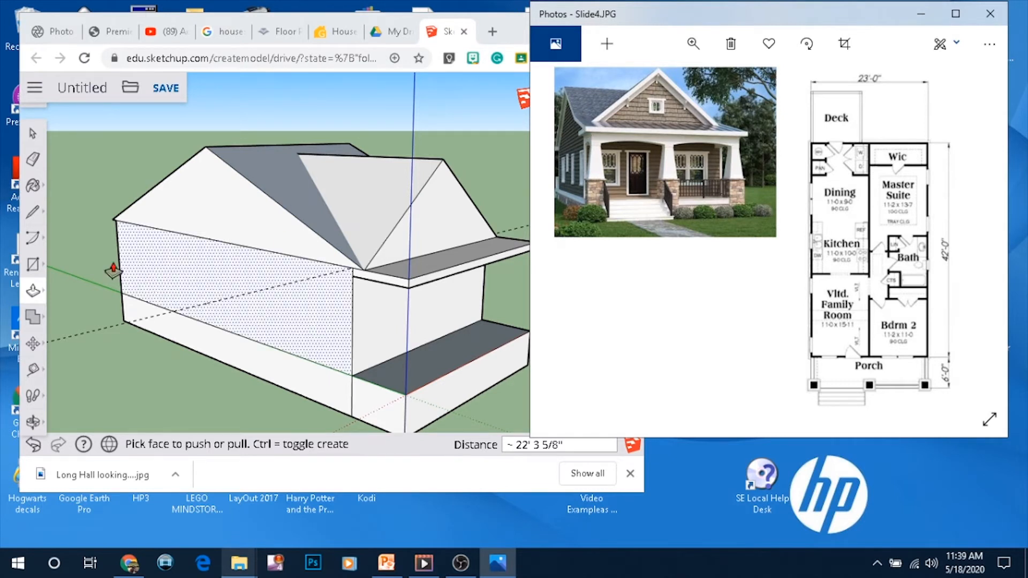
# Draw a line where the front gable meets the main roof slope
pyautogui.click(32, 211)
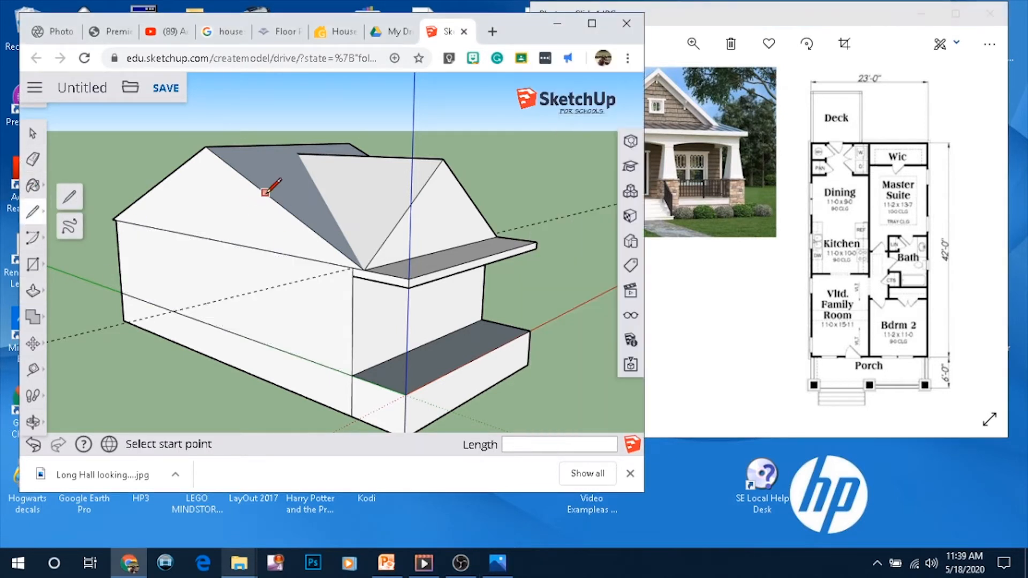
pyautogui.click(287, 209)
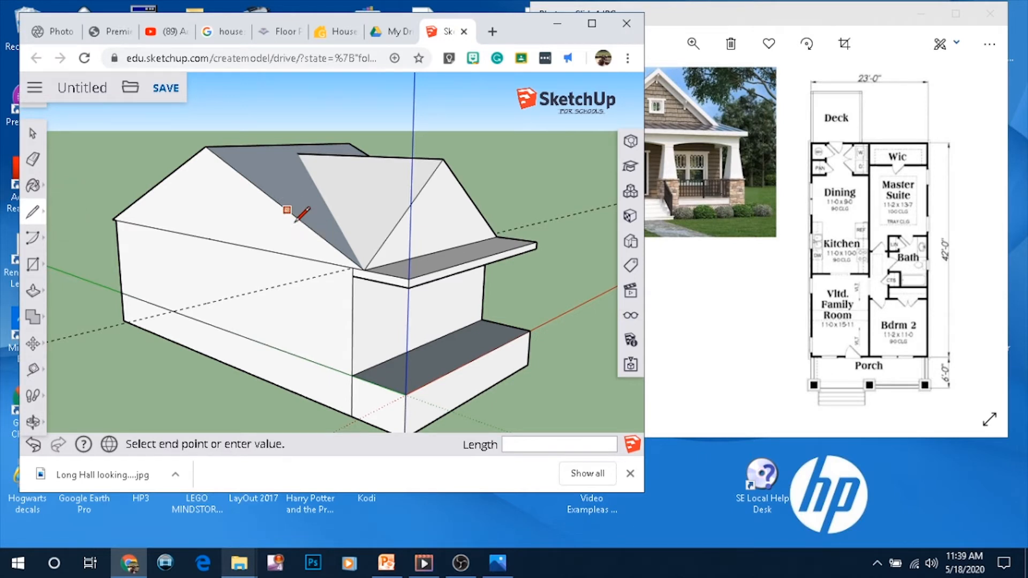
pyautogui.click(408, 279)
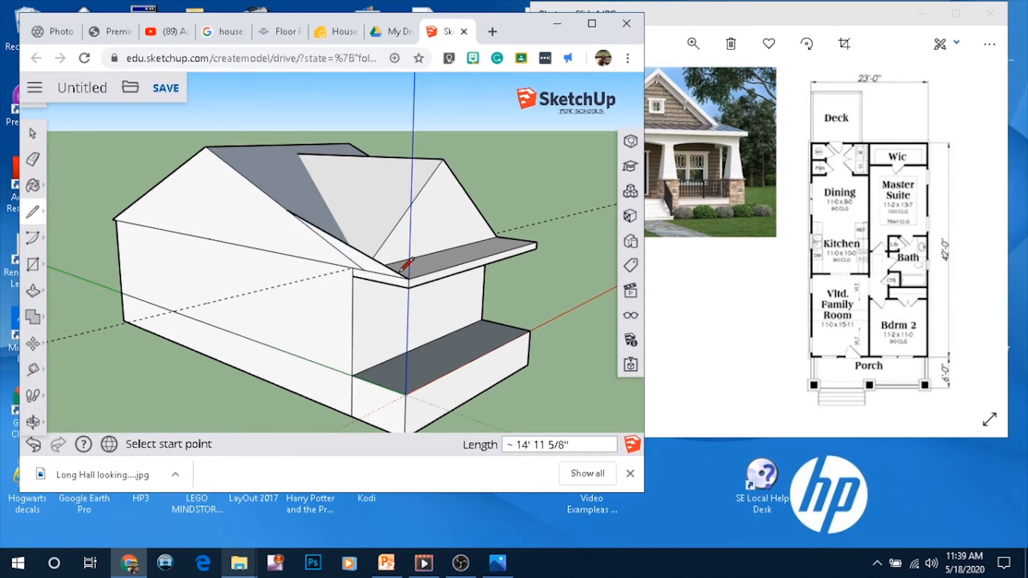
# Push/Pull the front roof section out to the overhang's outer endpoint
pyautogui.click(33, 291)
pyautogui.click(379, 271)
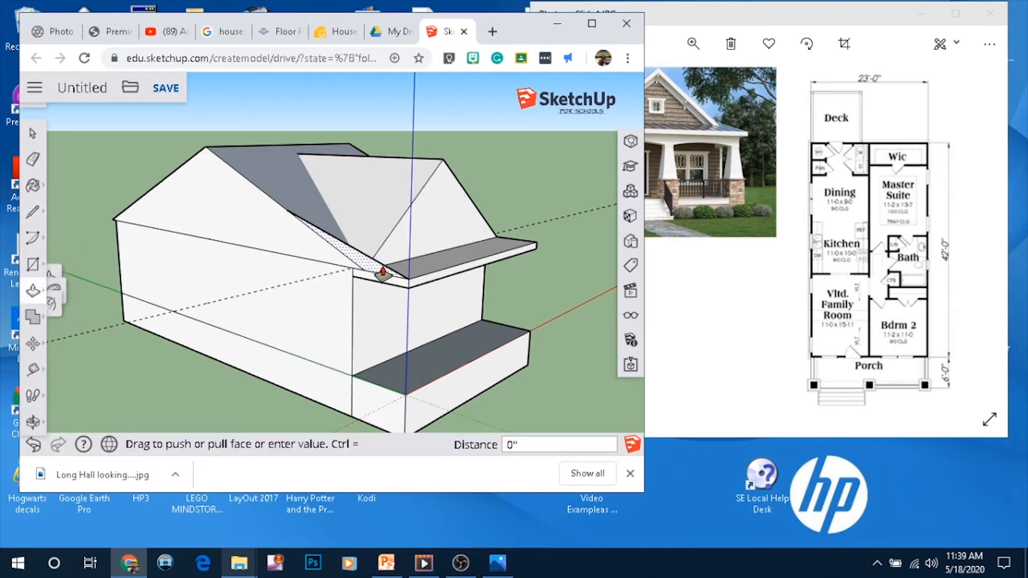
pyautogui.click(536, 241)
pyautogui.moveTo(536, 242); pyautogui.dragTo(568, 215, button='middle')
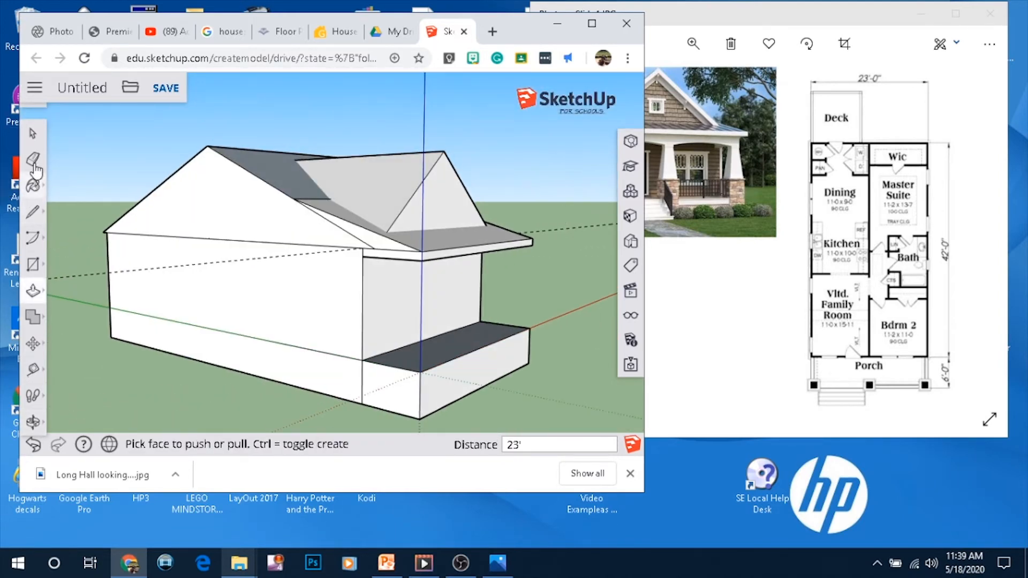
pyautogui.click(724, 197)
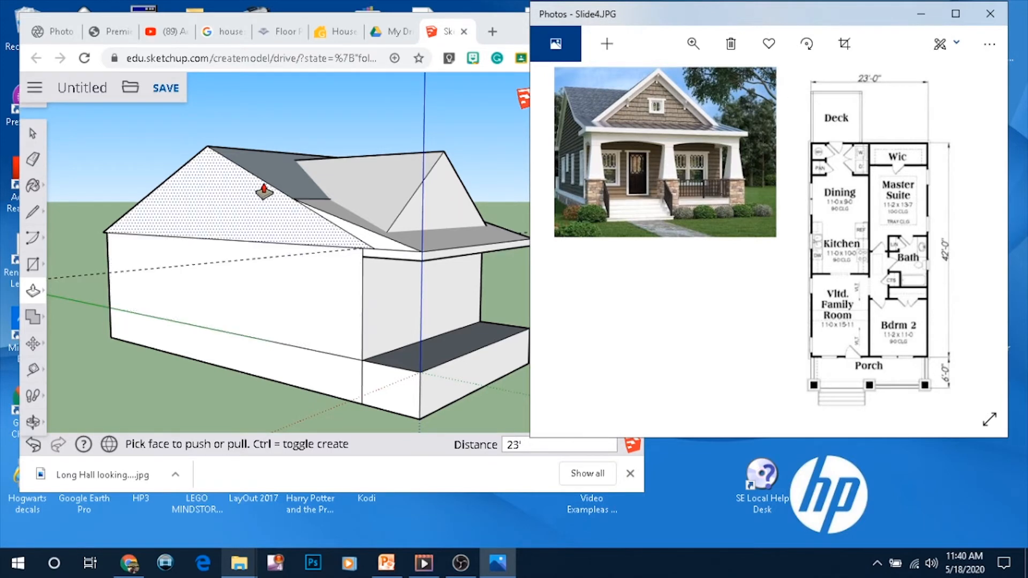
# Offset the side gable triangle's edges inward by a few inches to form a trim band
pyautogui.scroll(3, 194, 201)
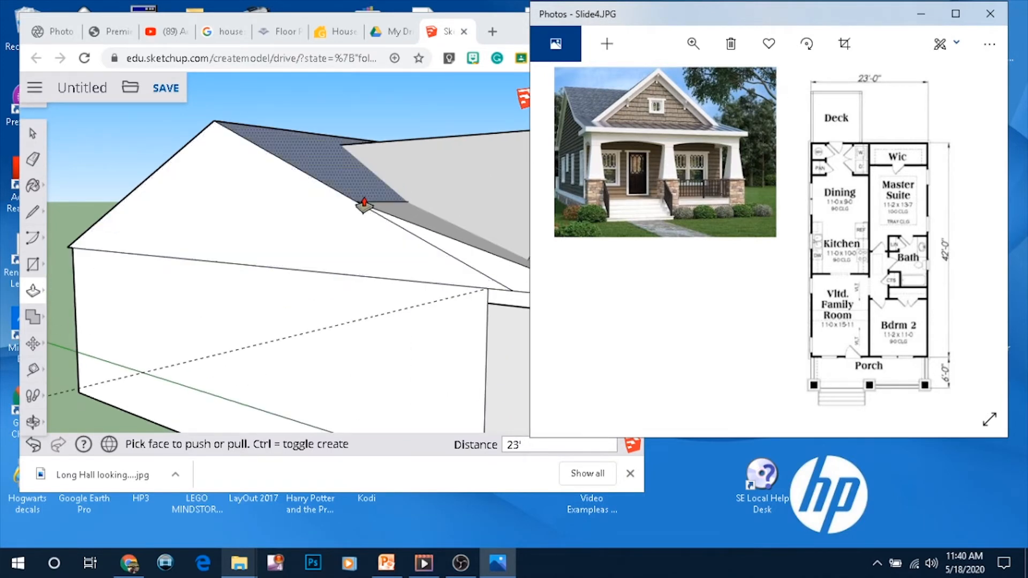
pyautogui.click(33, 159)
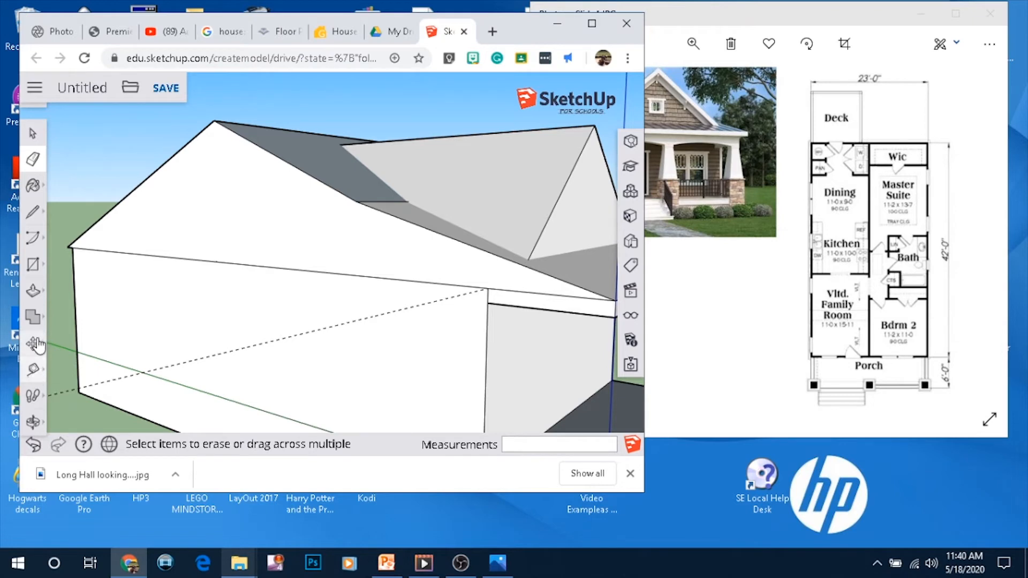
pyautogui.click(33, 291)
pyautogui.click(60, 312)
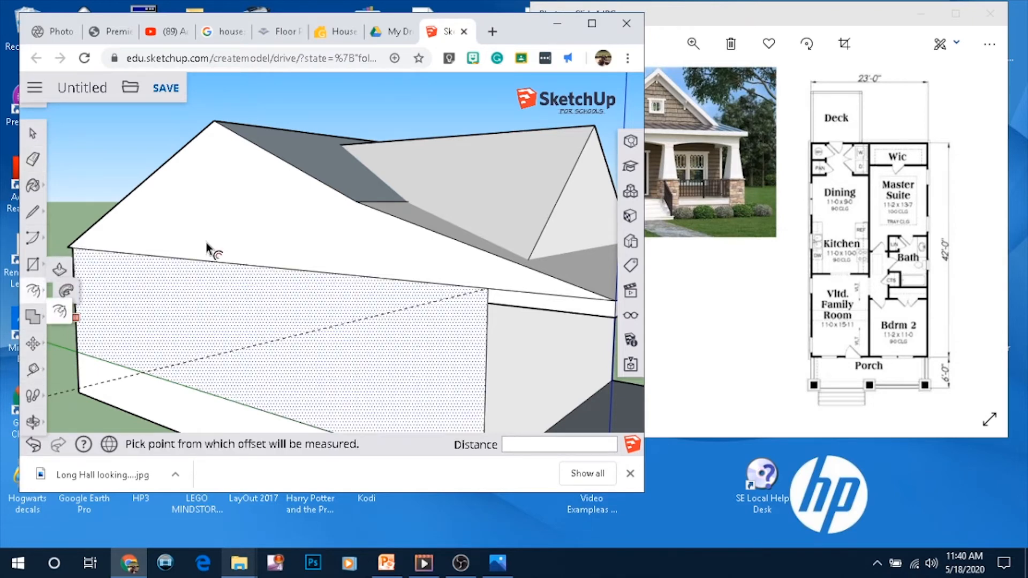
pyautogui.click(178, 167)
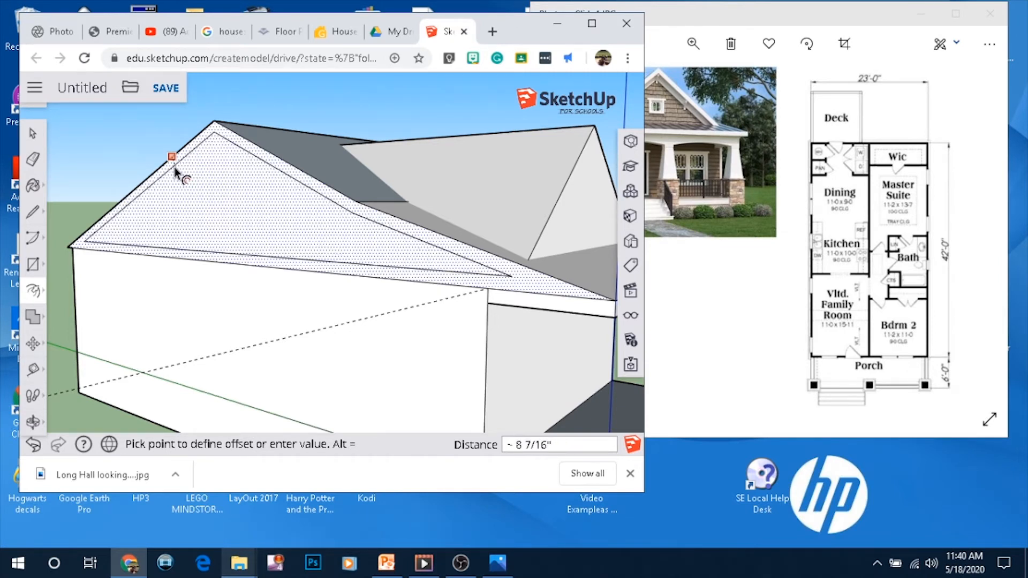
pyautogui.click(175, 168)
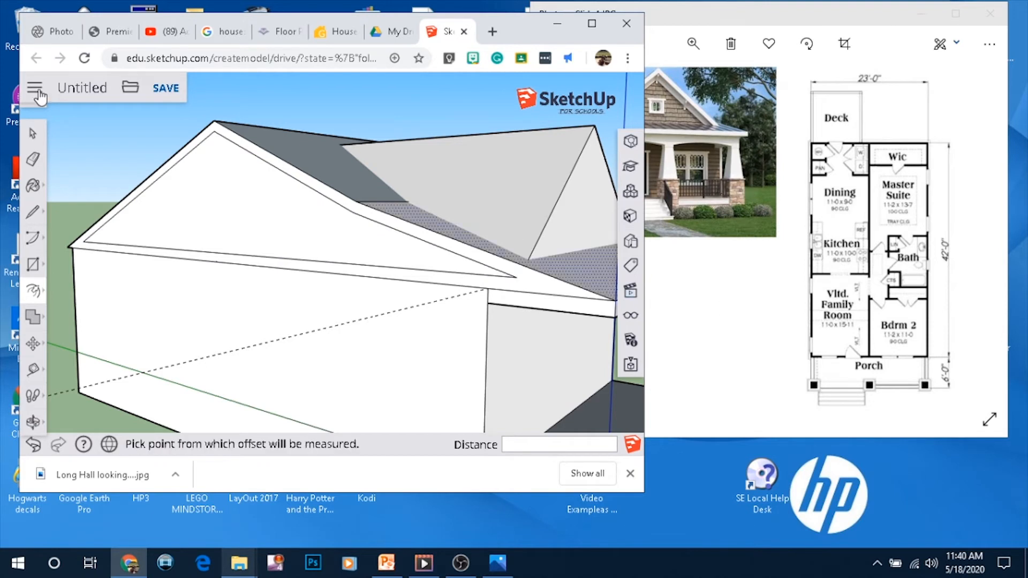
# Draw short lines from both lower corners of the offset triangle down to the gable's bottom edge
pyautogui.click(36, 219)
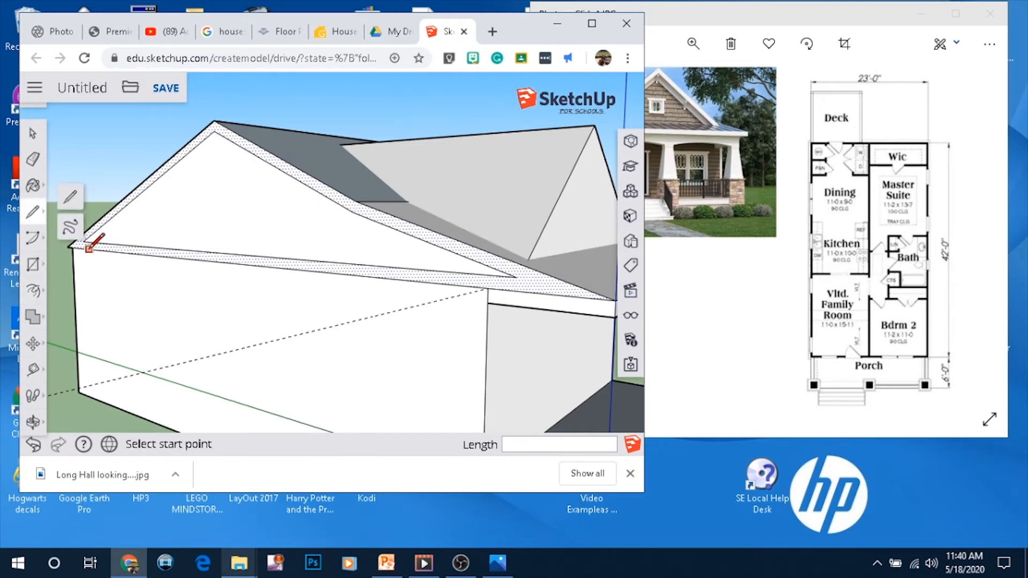
pyautogui.scroll(3, 85, 241)
pyautogui.scroll(2, 107, 225)
pyautogui.scroll(1, 121, 170)
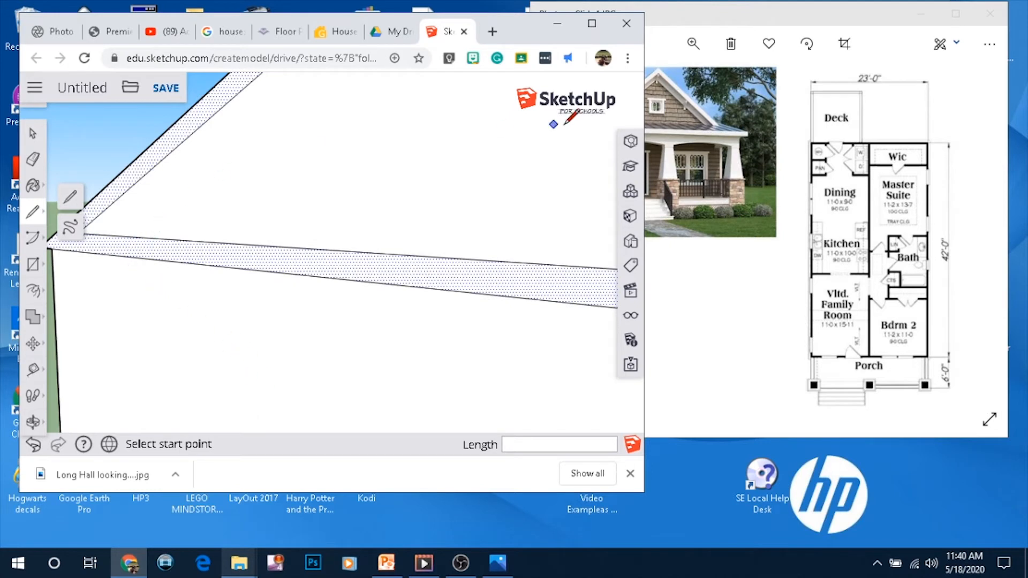
pyautogui.scroll(-4, 403, 310)
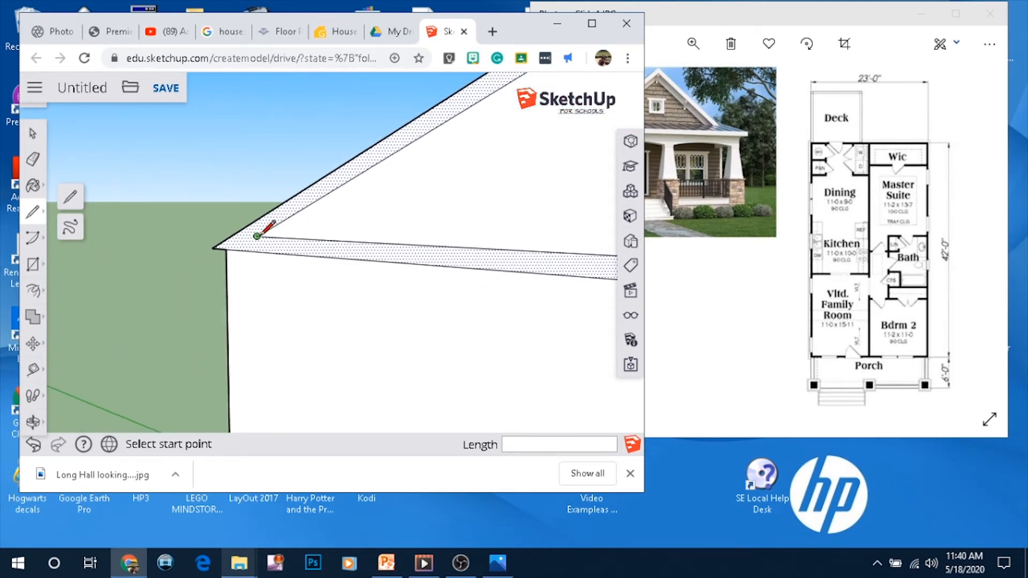
pyautogui.click(257, 236)
pyautogui.scroll(3, 230, 248)
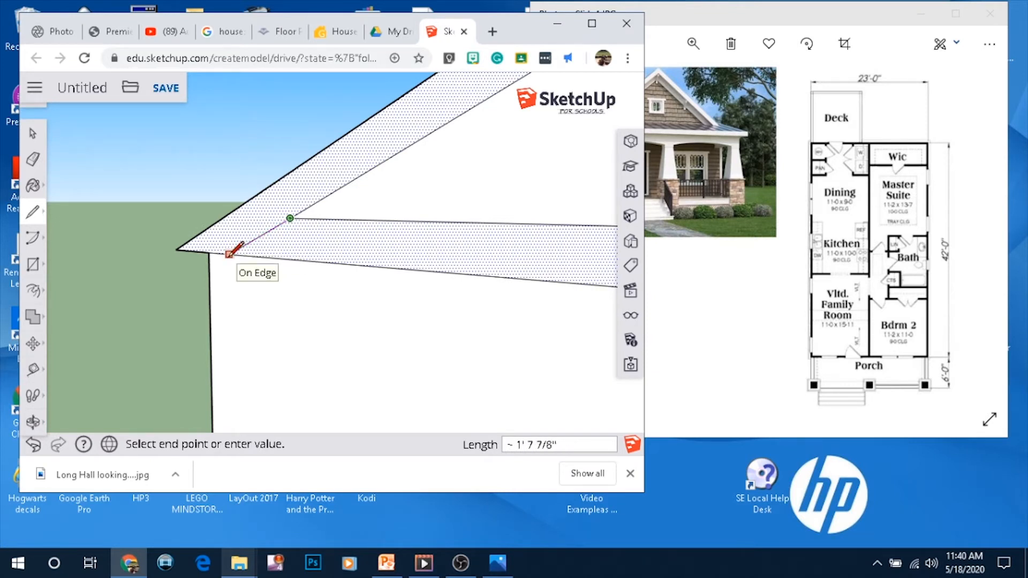
pyautogui.click(237, 255)
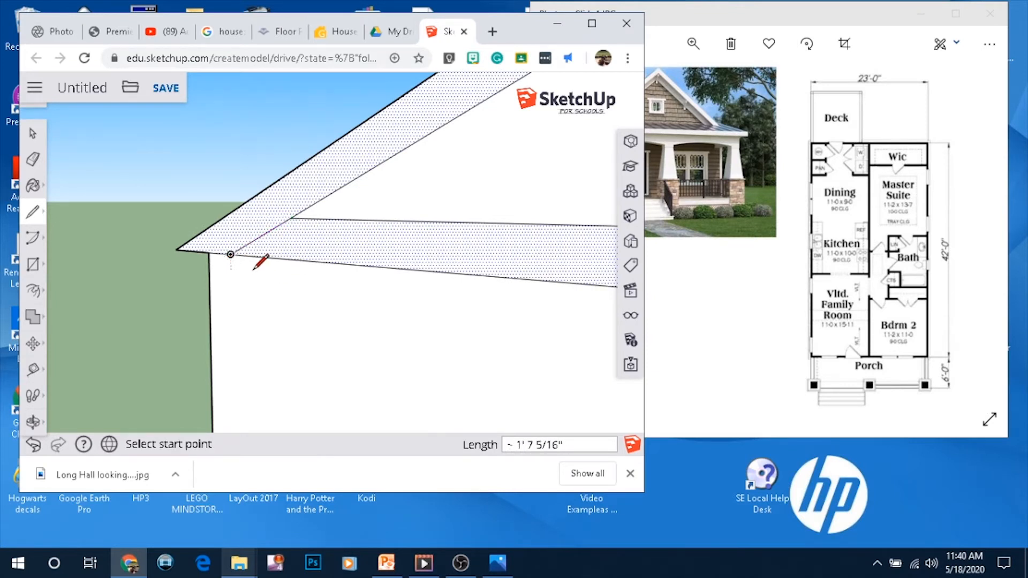
pyautogui.scroll(-10, 254, 270)
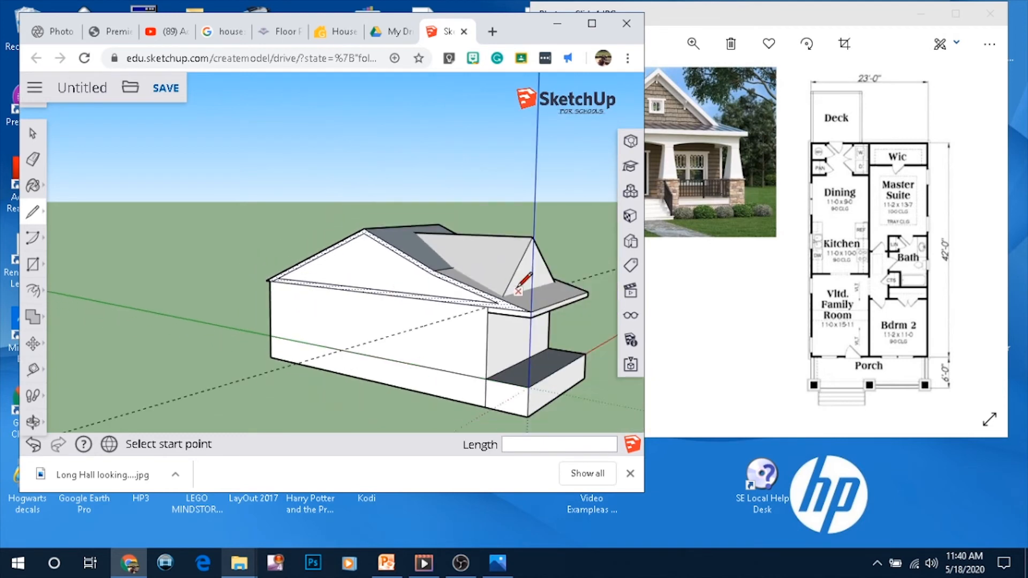
pyautogui.scroll(5, 517, 286)
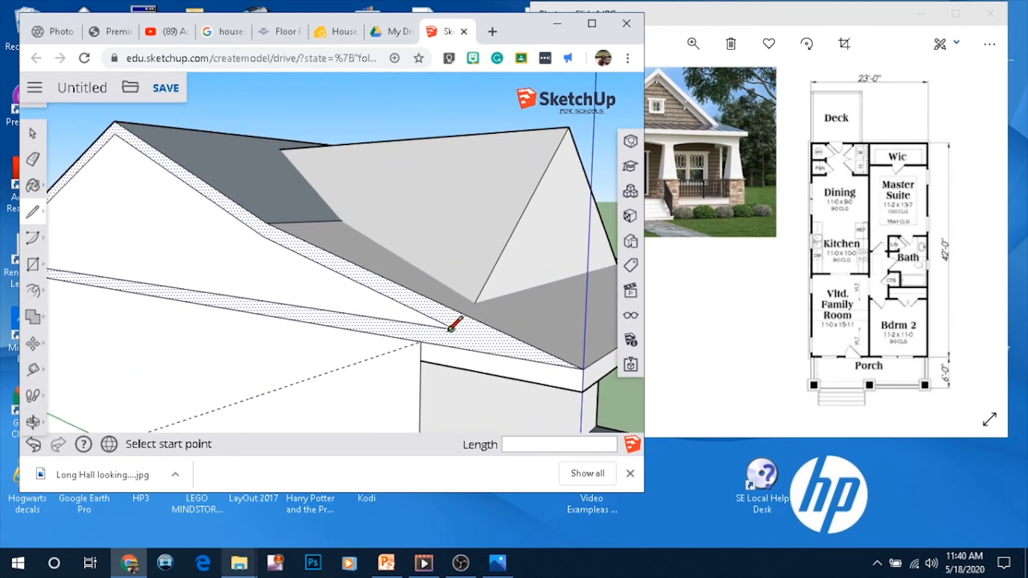
pyautogui.scroll(4, 452, 327)
pyautogui.scroll(2, 456, 318)
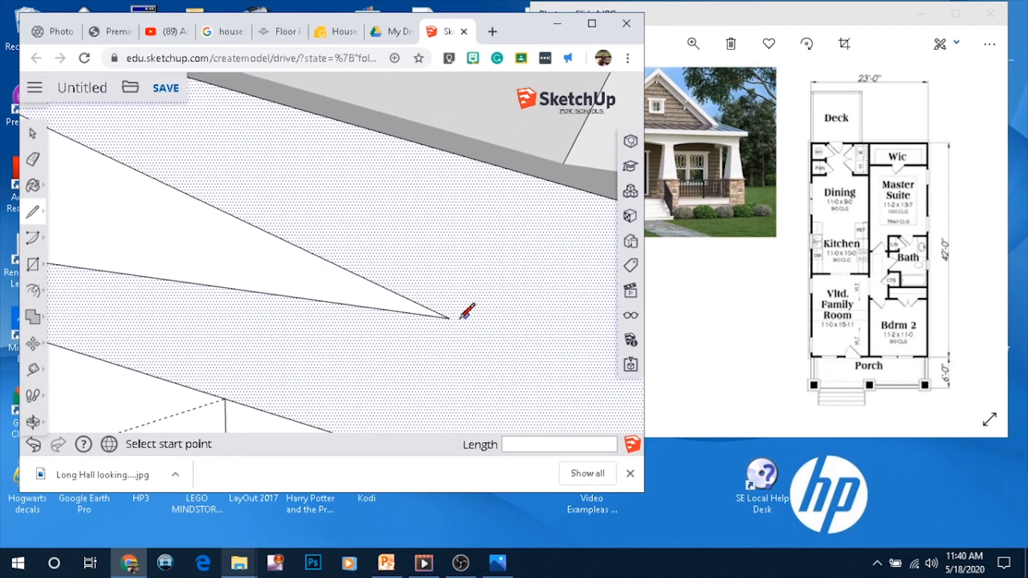
pyautogui.click(449, 318)
pyautogui.scroll(-5, 431, 317)
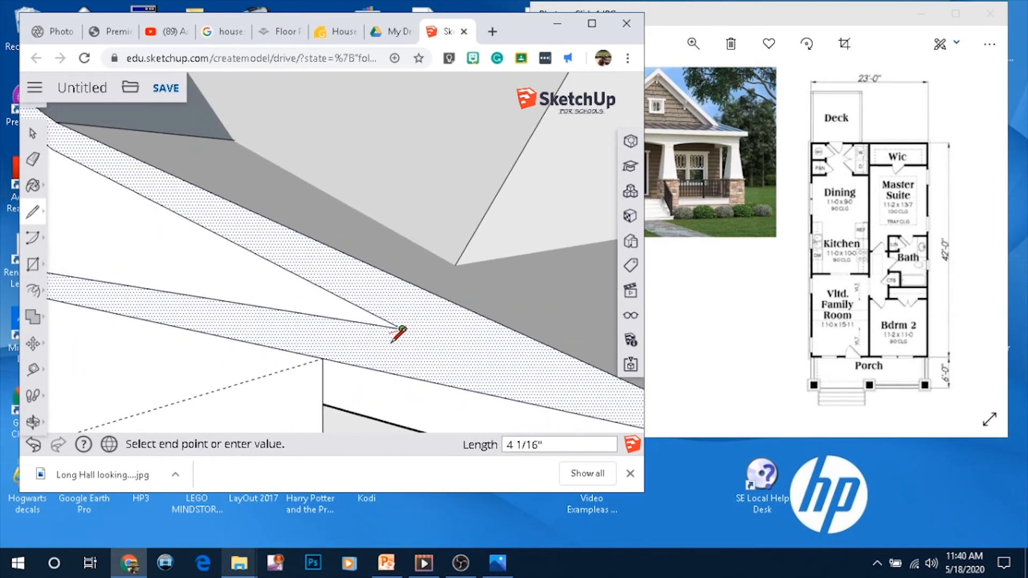
pyautogui.scroll(-1, 449, 364)
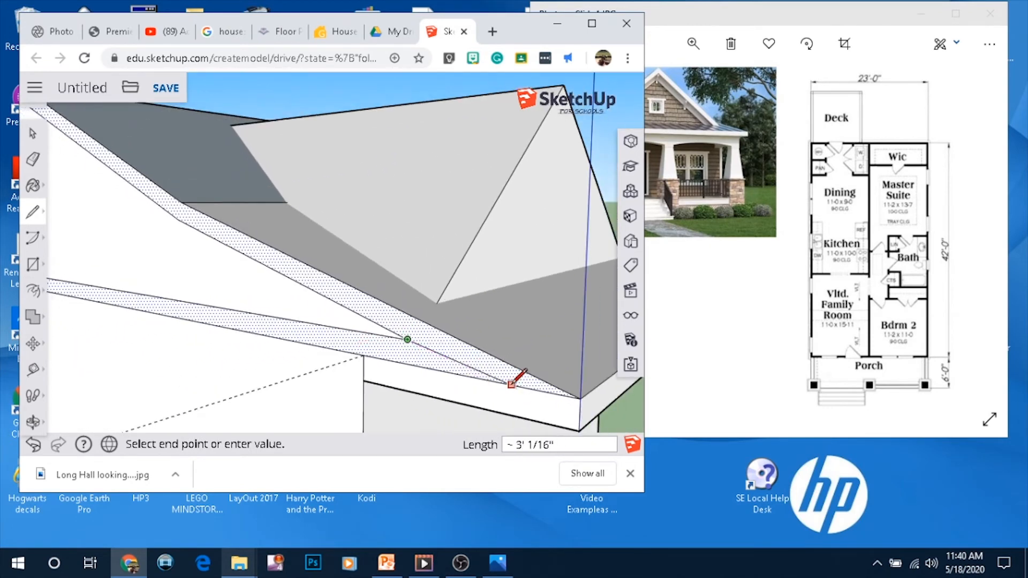
pyautogui.click(483, 379)
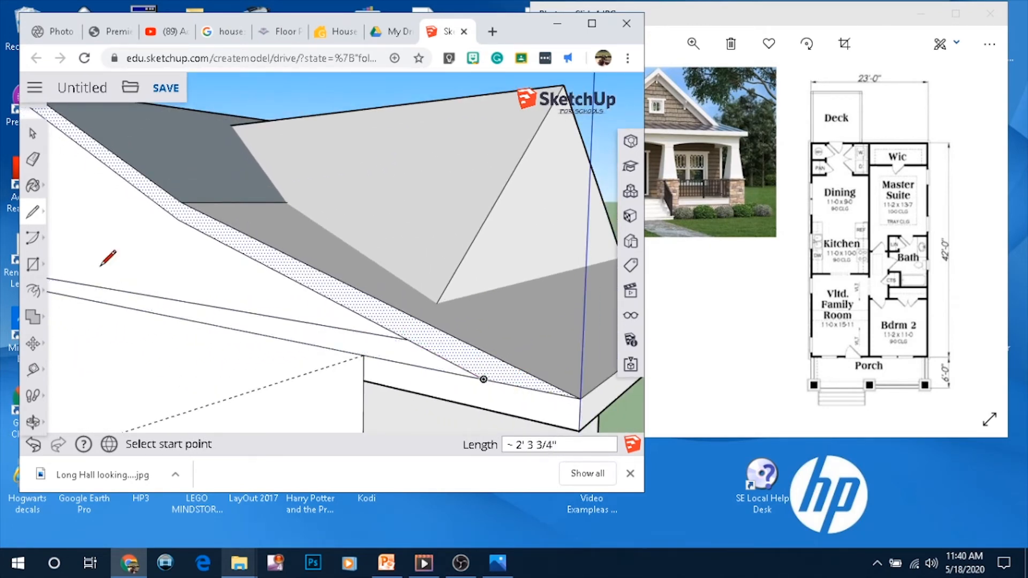
# Erase the unwanted edges along the bottom of the offset triangle on the side gable
pyautogui.click(33, 159)
pyautogui.click(184, 302)
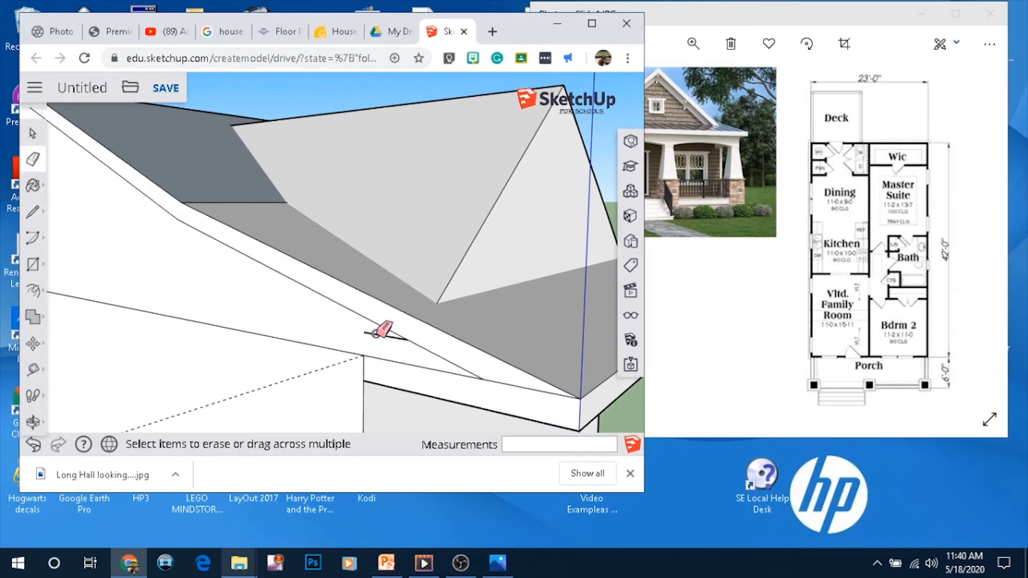
pyautogui.scroll(3, 420, 333)
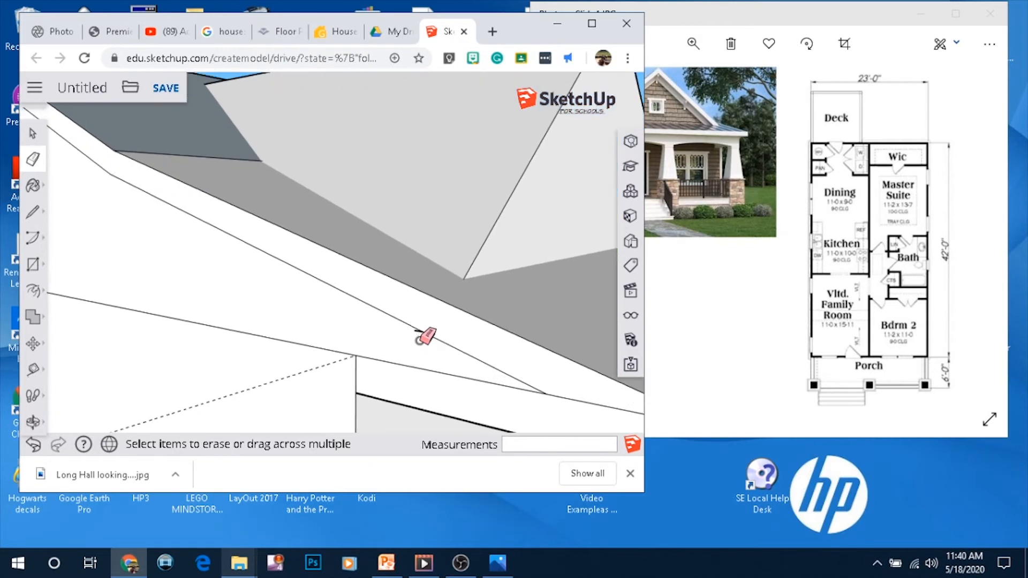
pyautogui.click(414, 327)
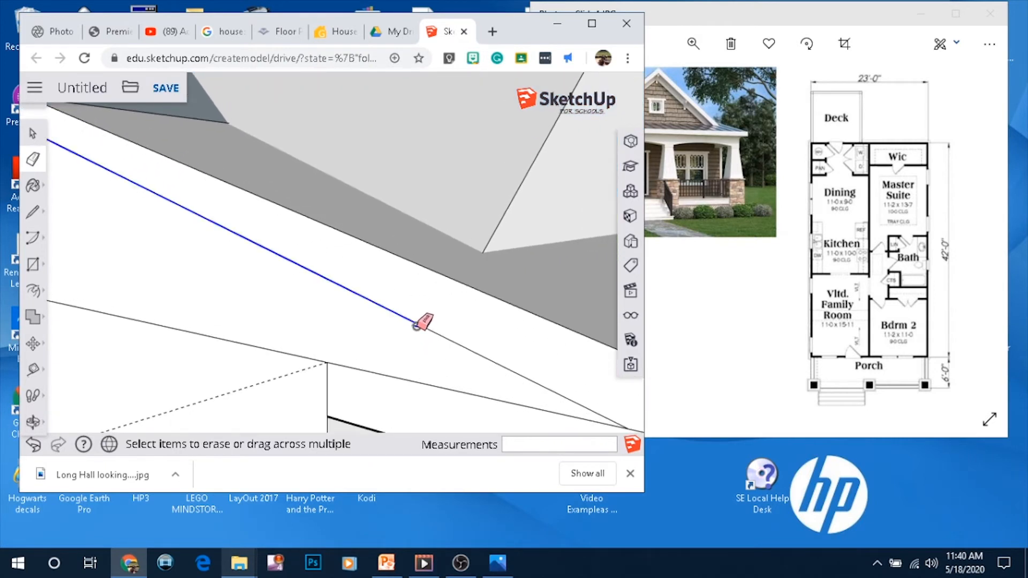
pyautogui.click(33, 444)
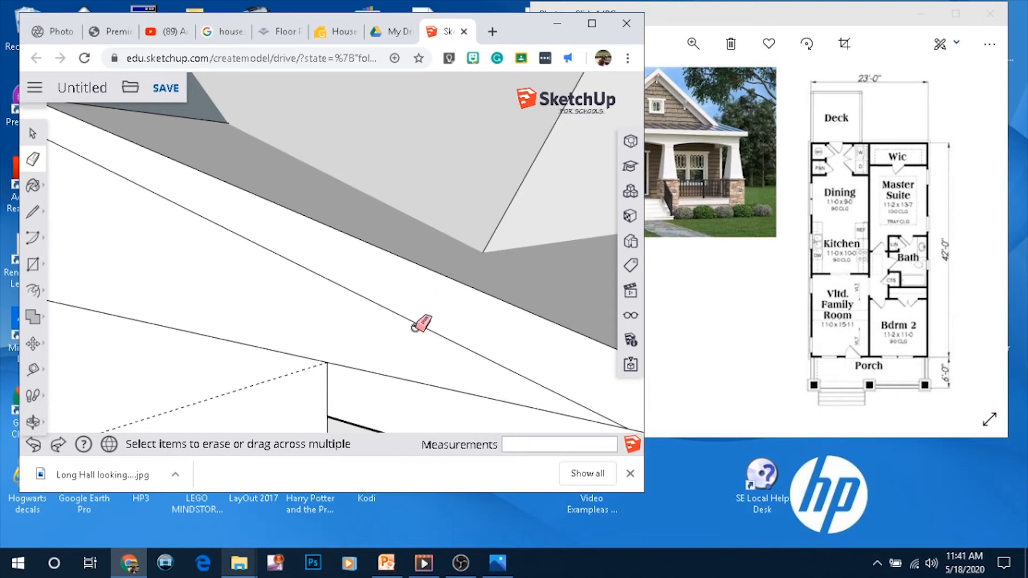
pyautogui.scroll(-10, 416, 292)
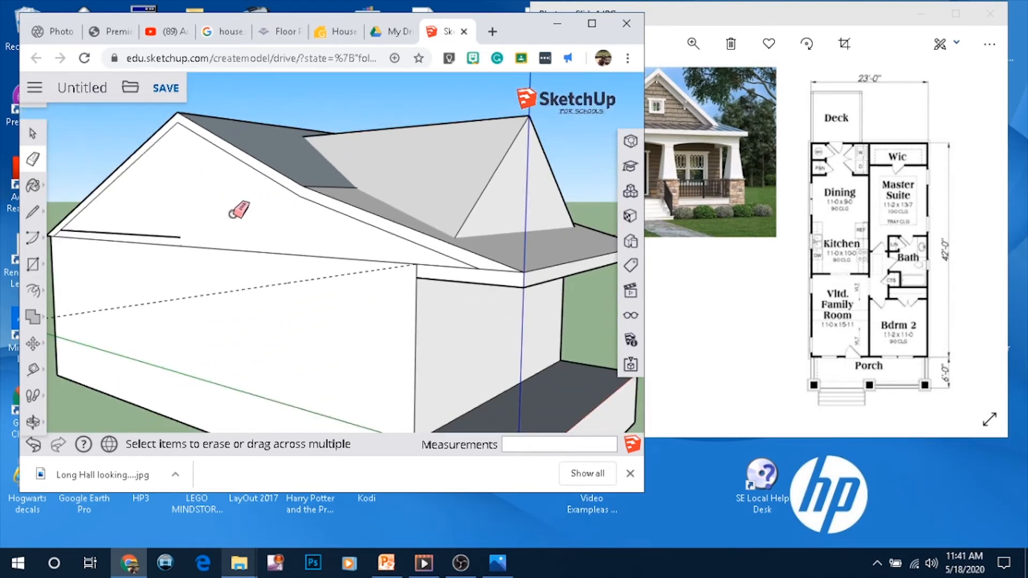
pyautogui.click(179, 236)
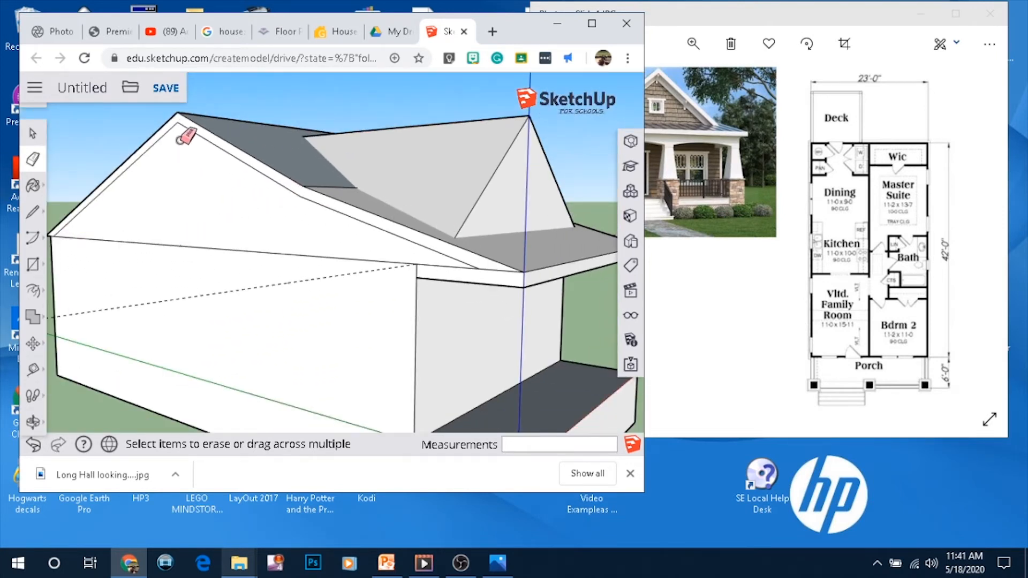
# Push/Pull the side gable's rake trim band out 1'
pyautogui.click(33, 290)
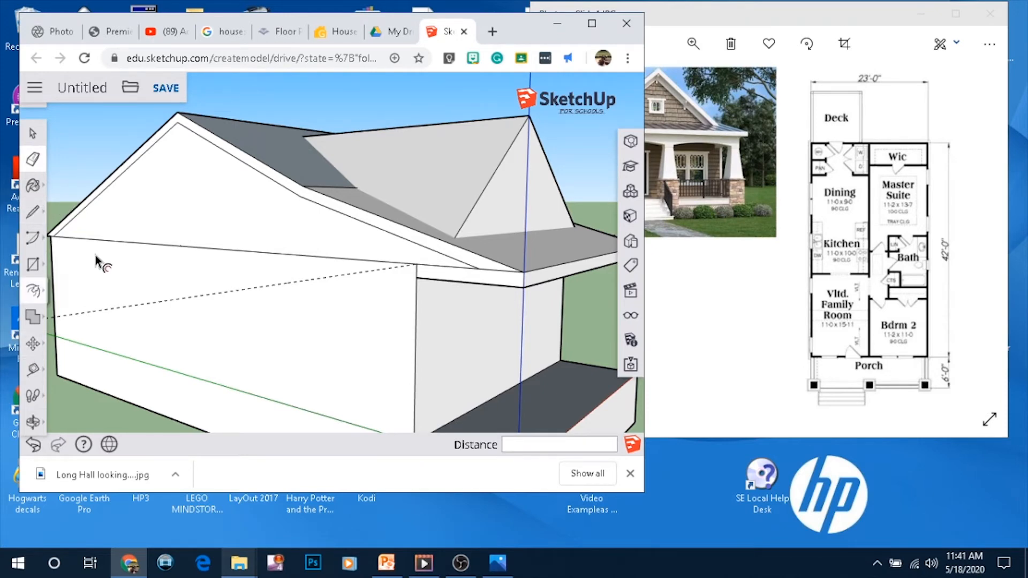
pyautogui.press('p')
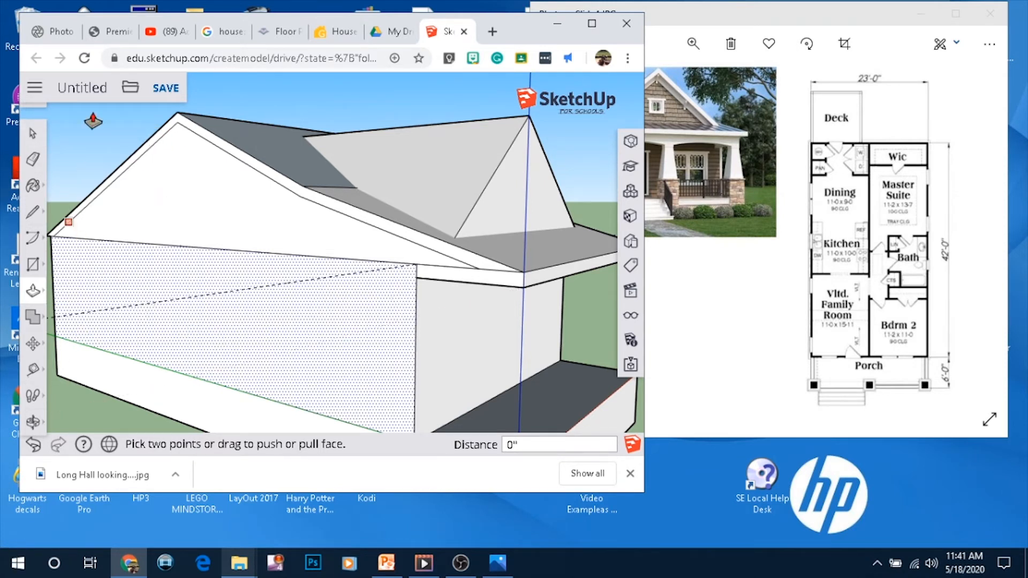
pyautogui.click(33, 134)
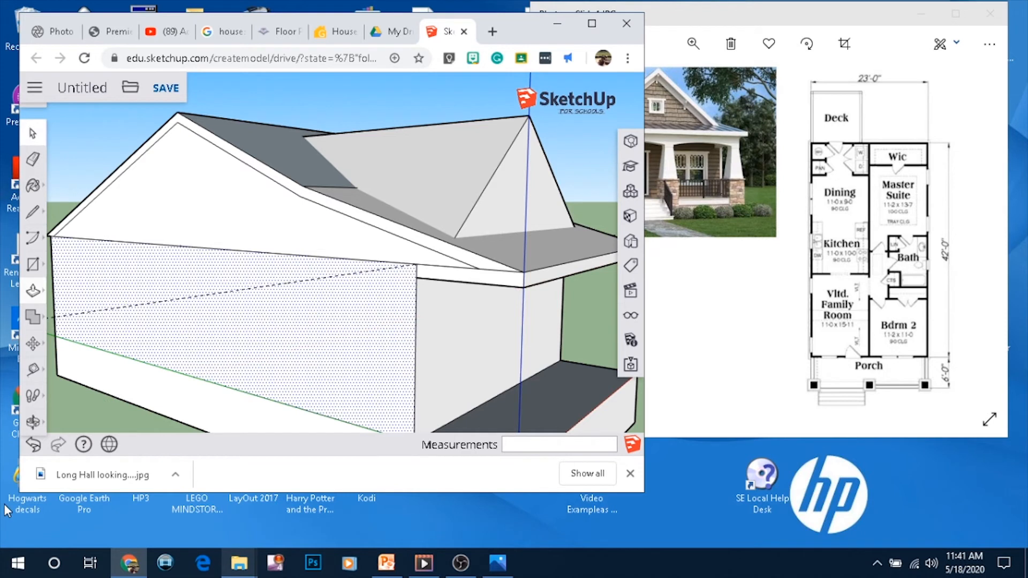
pyautogui.click(81, 411)
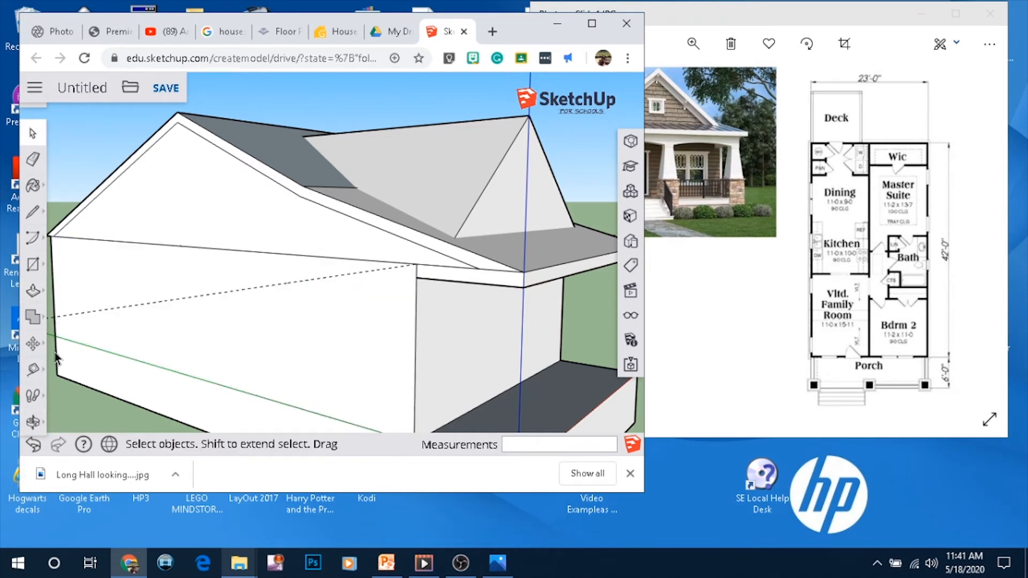
pyautogui.click(33, 291)
pyautogui.click(78, 267)
pyautogui.click(119, 178)
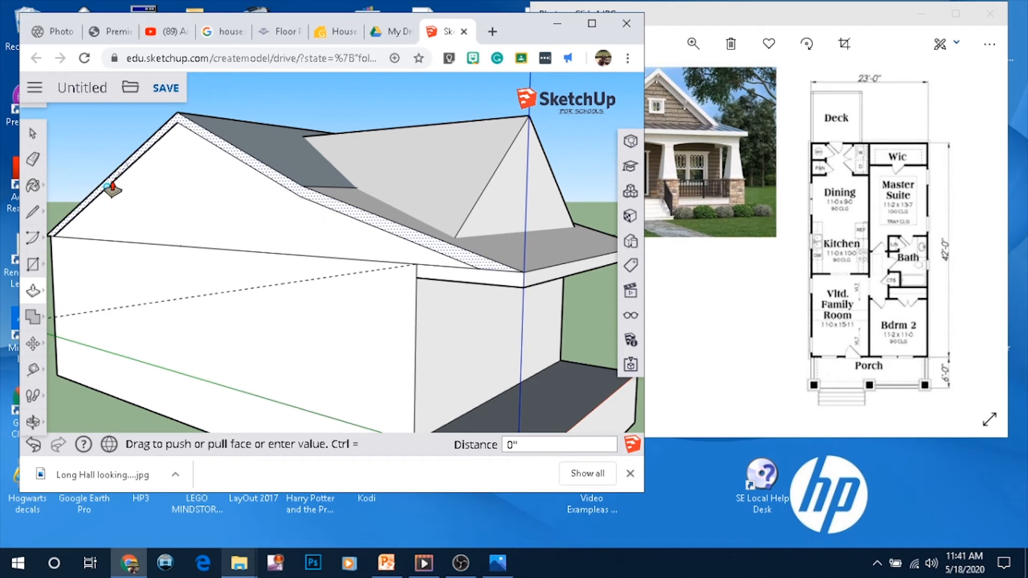
pyautogui.click(106, 181)
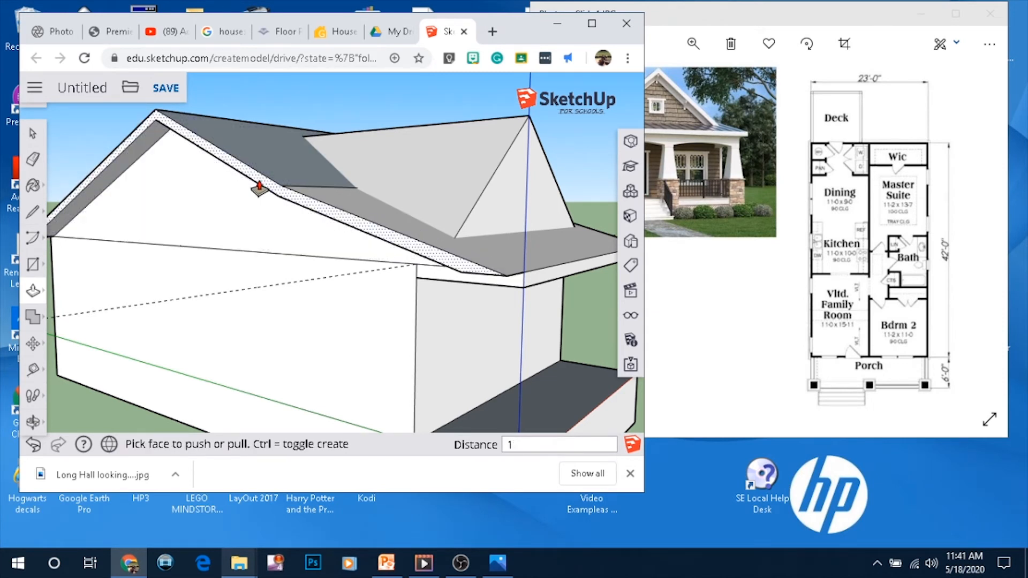
pyautogui.write("1'")
pyautogui.press('Return')
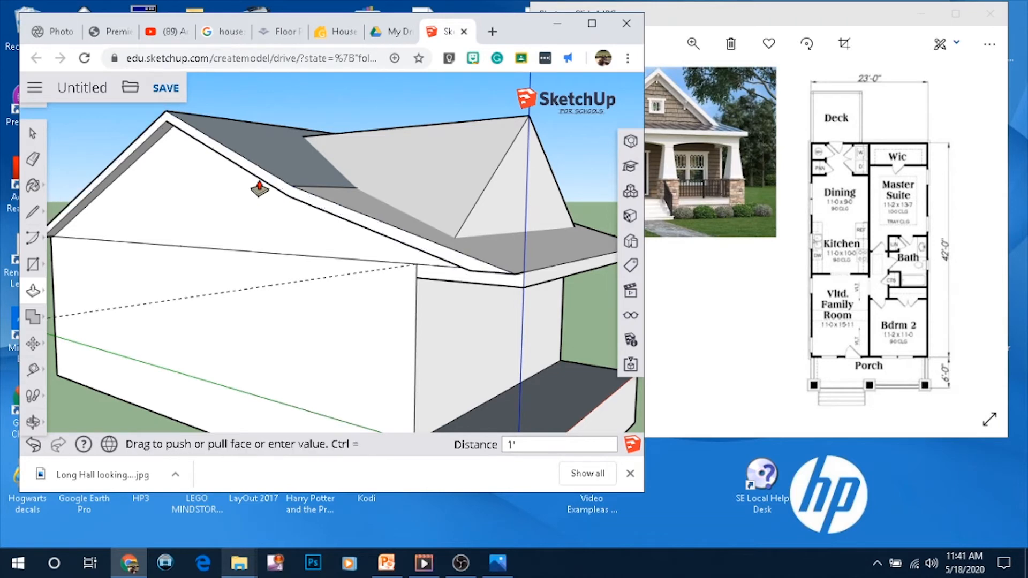
# Orbit around the porch roof and push/pull the front gable face, comparing it with the reference photo
pyautogui.moveTo(568, 257)
pyautogui.mouseDown(button='middle')
pyautogui.moveTo(528, 234)
pyautogui.moveTo(370, 243)
pyautogui.mouseUp(button='middle')
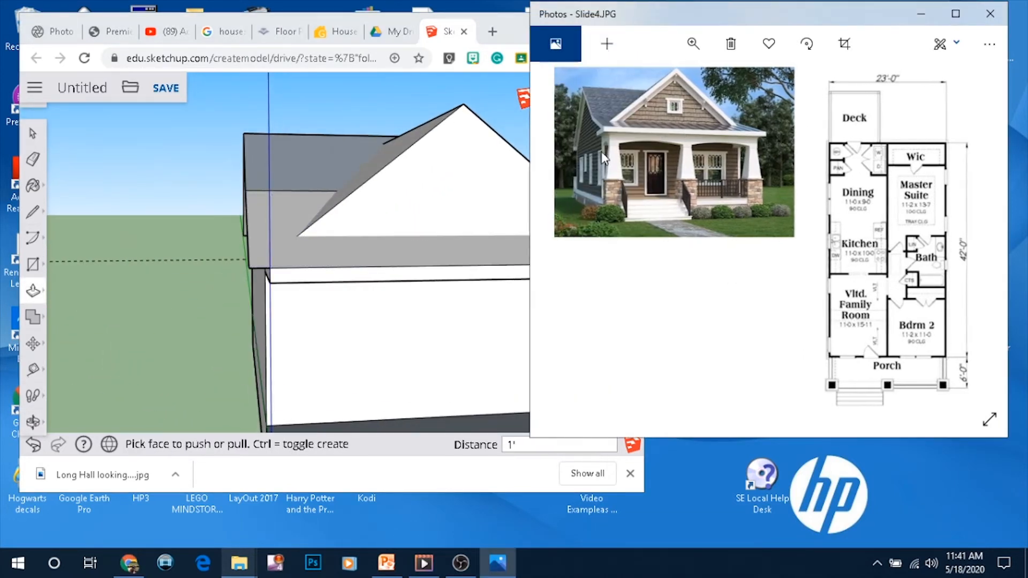
pyautogui.moveTo(361, 214)
pyautogui.mouseDown(button='middle')
pyautogui.moveTo(355, 294)
pyautogui.moveTo(374, 259)
pyautogui.mouseUp(button='middle')
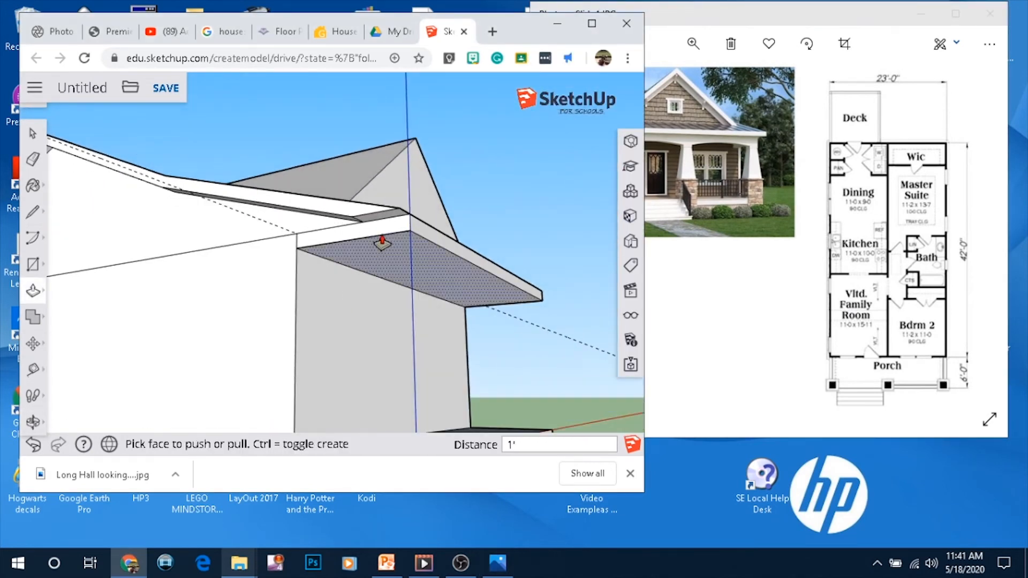
pyautogui.click(389, 230)
pyautogui.click(372, 224)
pyautogui.moveTo(372, 228); pyautogui.dragTo(353, 304, button='middle')
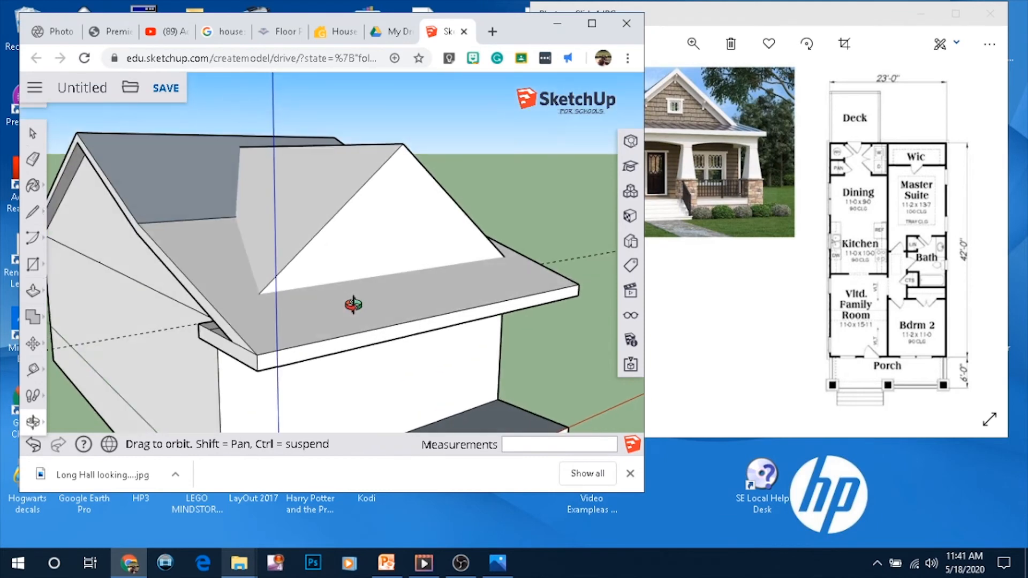
pyautogui.scroll(1, 420, 258)
pyautogui.click(732, 266)
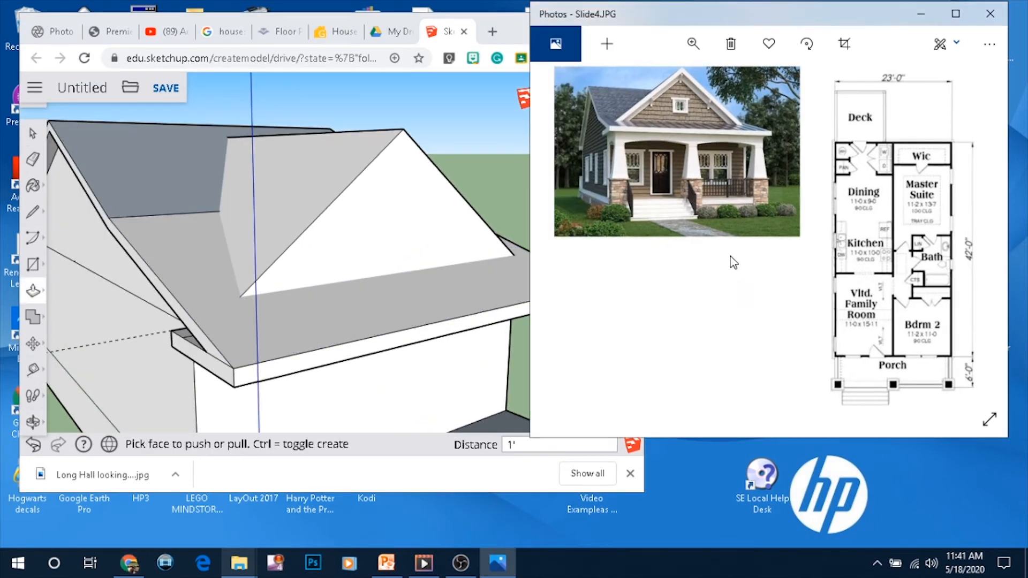
pyautogui.scroll(1, 693, 265)
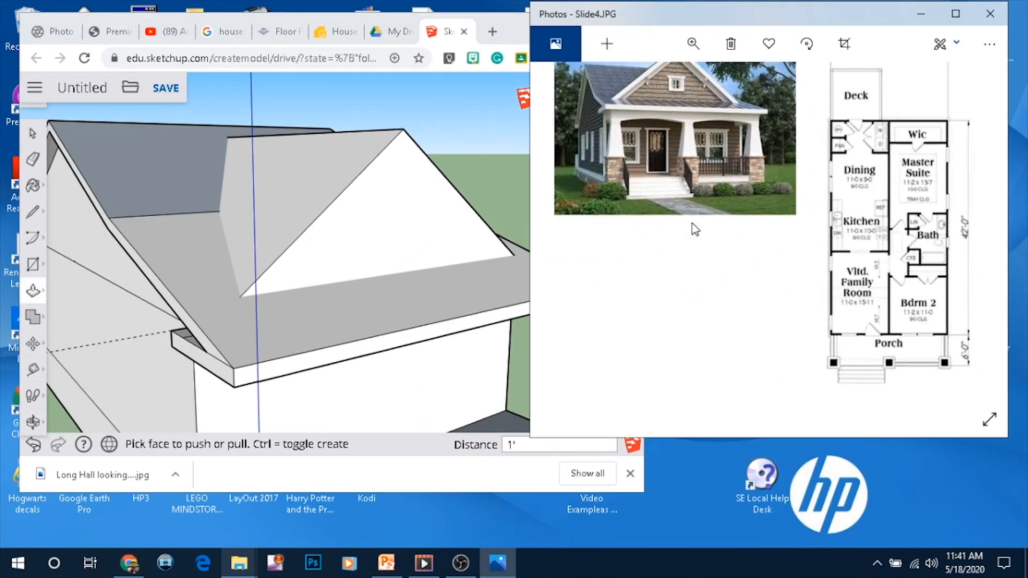
pyautogui.click(396, 245)
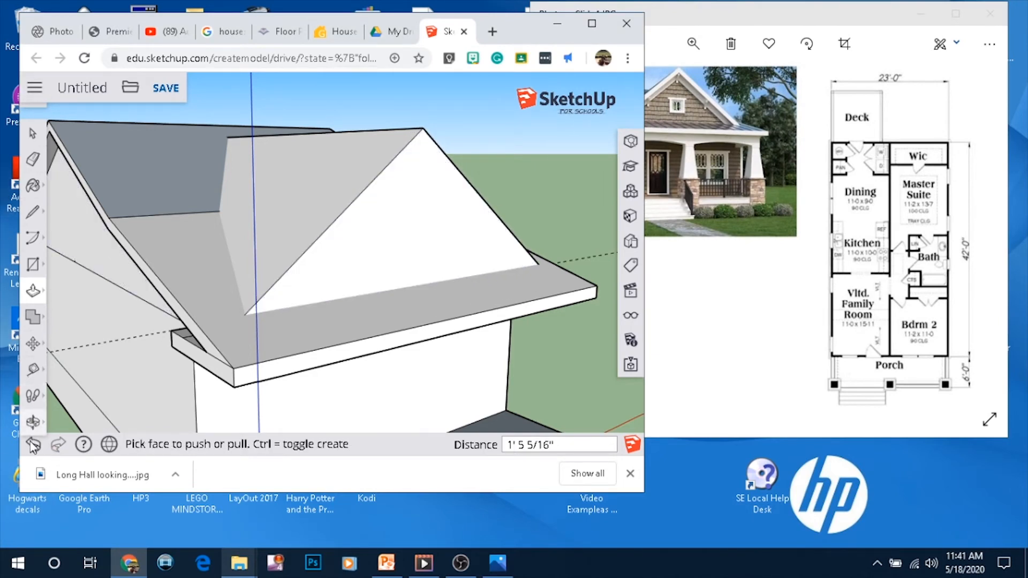
# Offset the outline of the side roof face inward by 8"
pyautogui.moveTo(349, 326)
pyautogui.mouseDown(button='middle')
pyautogui.moveTo(294, 364)
pyautogui.moveTo(38, 428)
pyautogui.moveTo(337, 103)
pyautogui.mouseUp(button='middle')
pyautogui.scroll(-4, 338, 103)
pyautogui.scroll(4, 411, 234)
pyautogui.moveTo(461, 172)
pyautogui.mouseDown(button='middle')
pyautogui.moveTo(414, 145)
pyautogui.moveTo(245, 147)
pyautogui.mouseUp(button='middle')
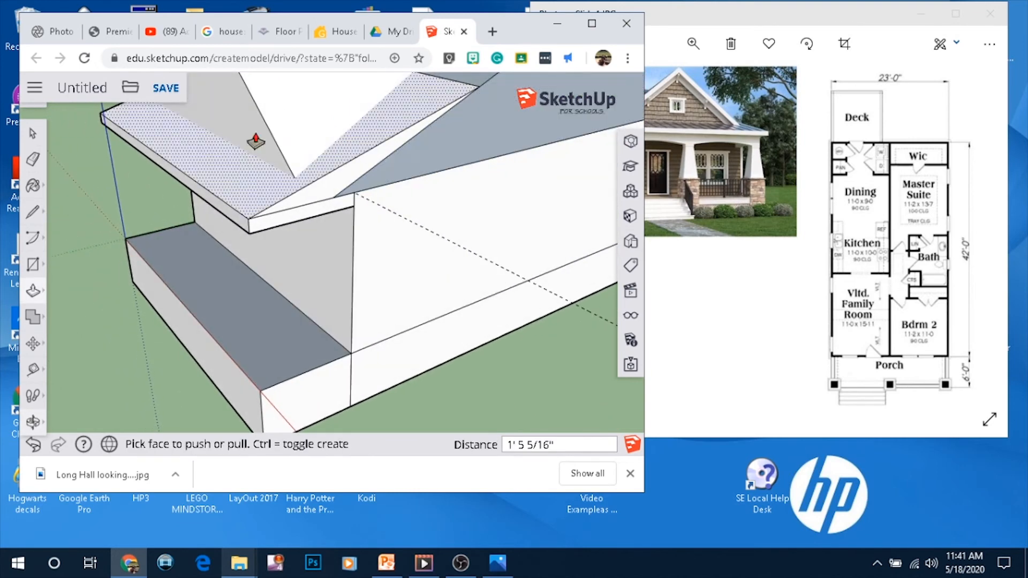
pyautogui.click(29, 166)
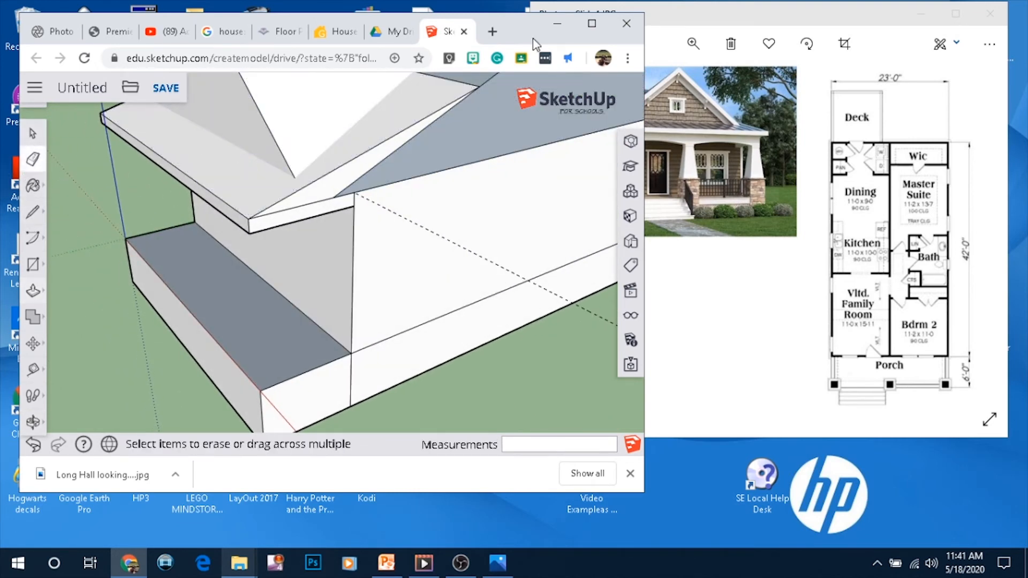
pyautogui.scroll(-6, 380, 172)
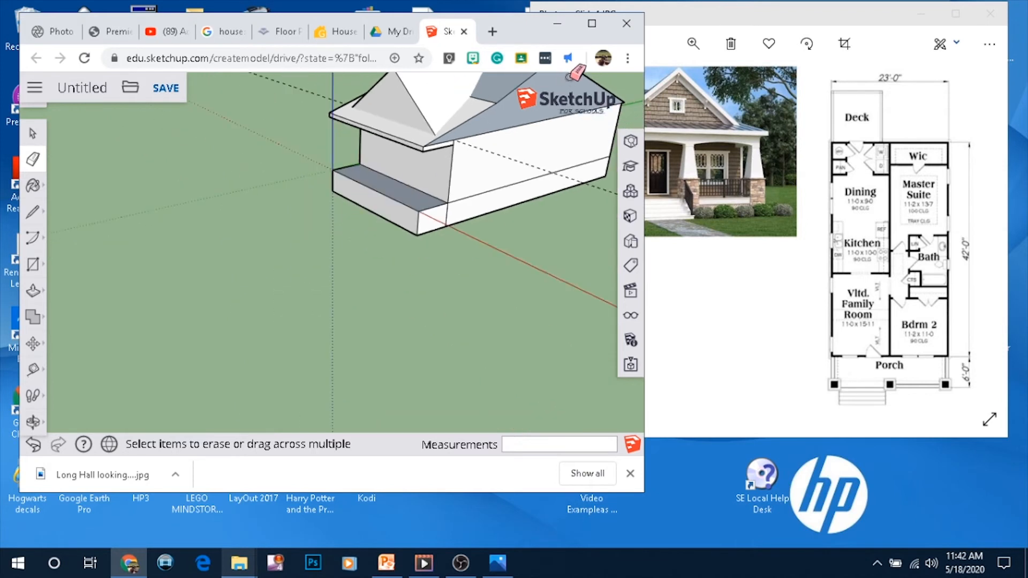
pyautogui.scroll(1, 569, 81)
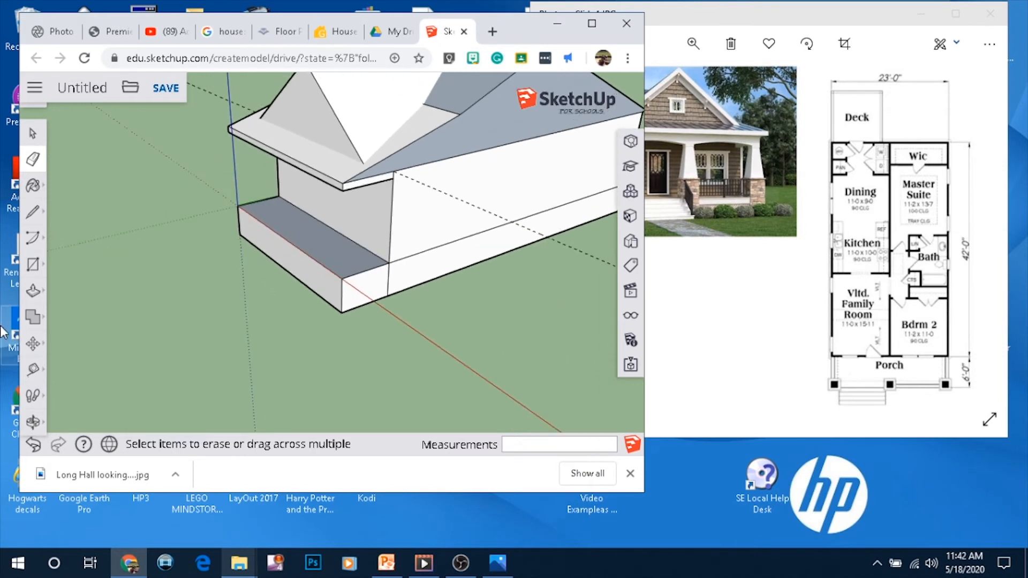
pyautogui.click(33, 345)
pyautogui.click(35, 297)
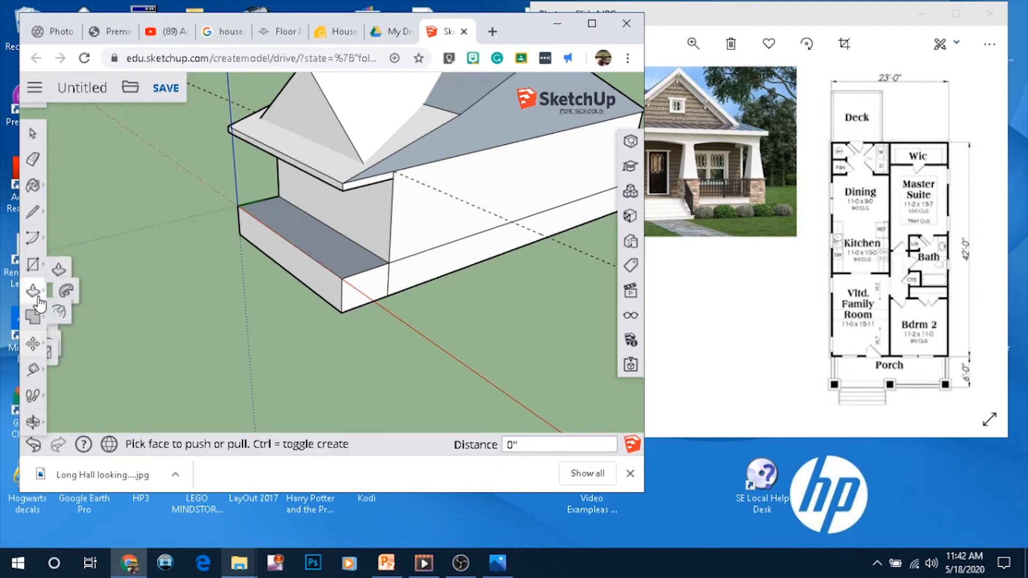
pyautogui.click(72, 326)
pyautogui.scroll(5, 431, 131)
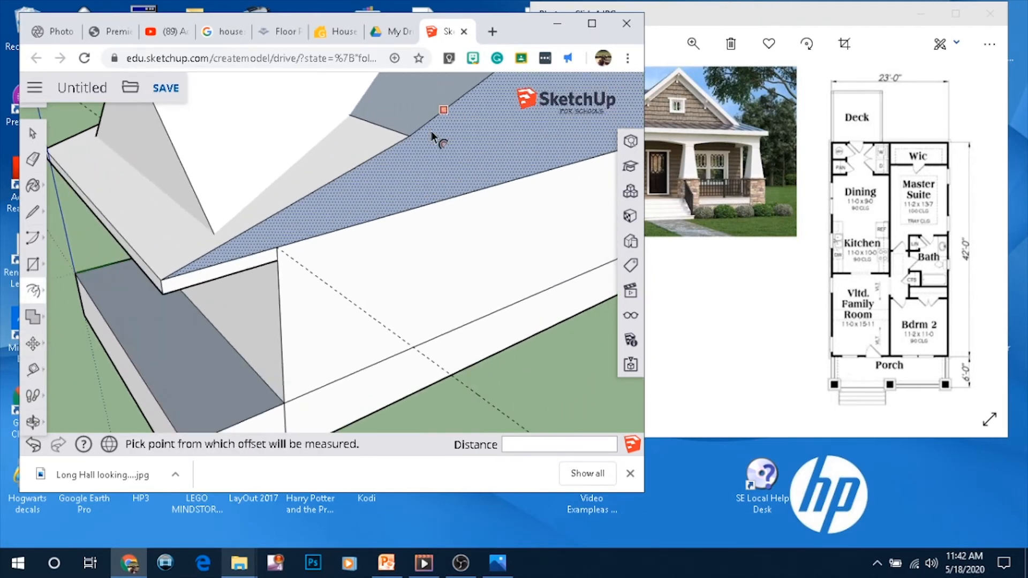
pyautogui.click(391, 161)
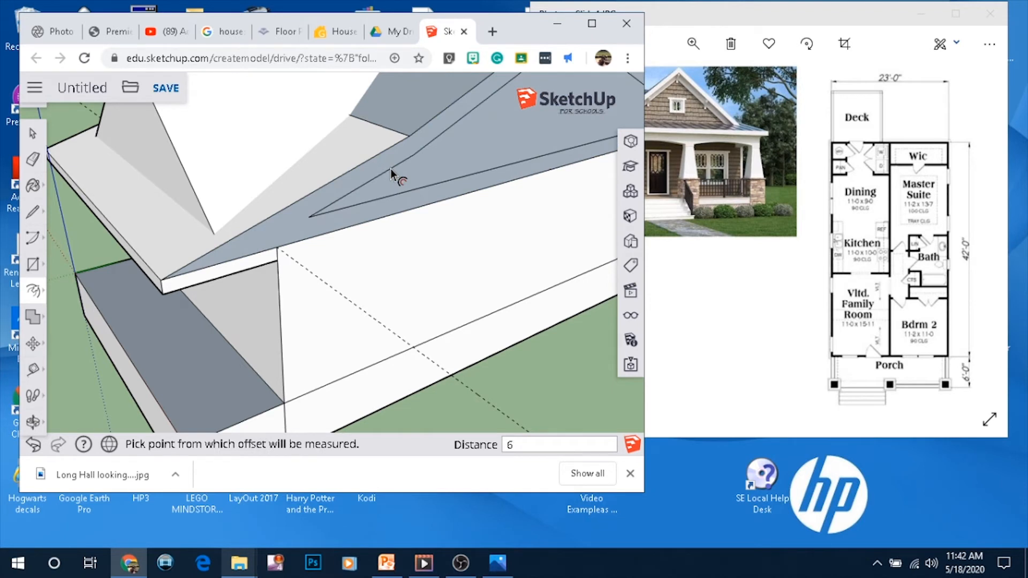
pyautogui.write('8"')
pyautogui.press('Return')
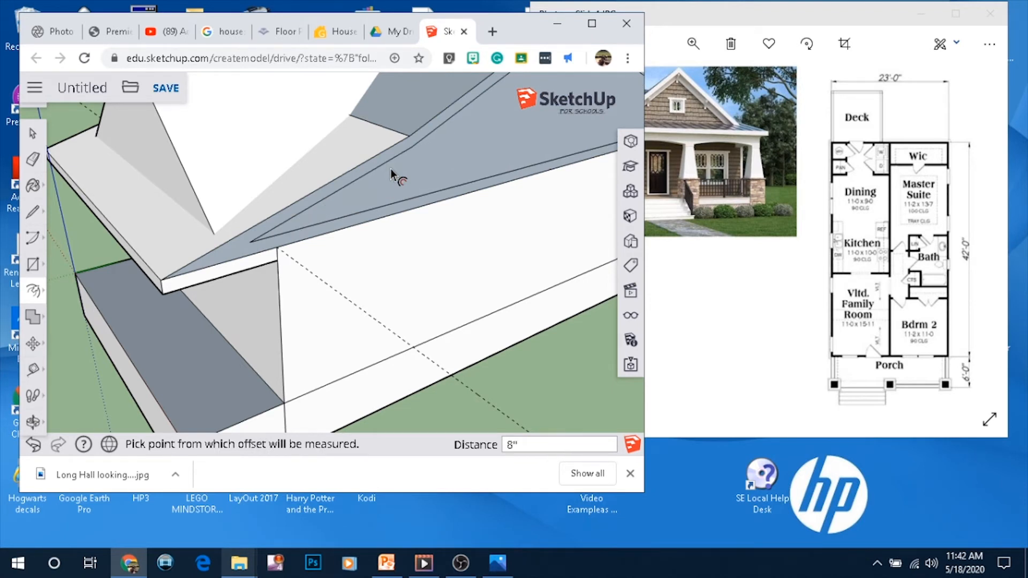
pyautogui.click(33, 211)
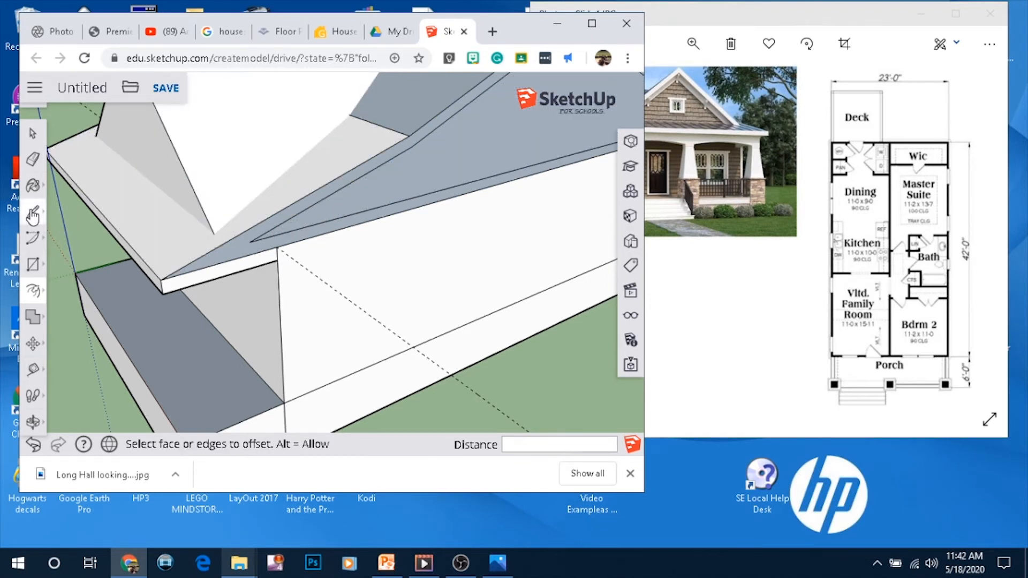
pyautogui.click(249, 242)
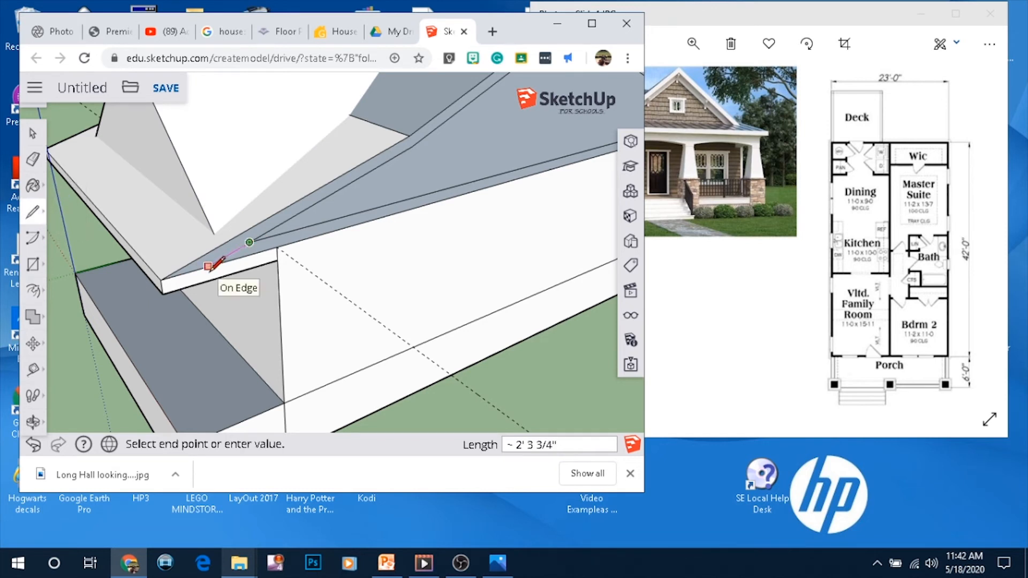
pyautogui.scroll(3, 211, 266)
pyautogui.click(206, 261)
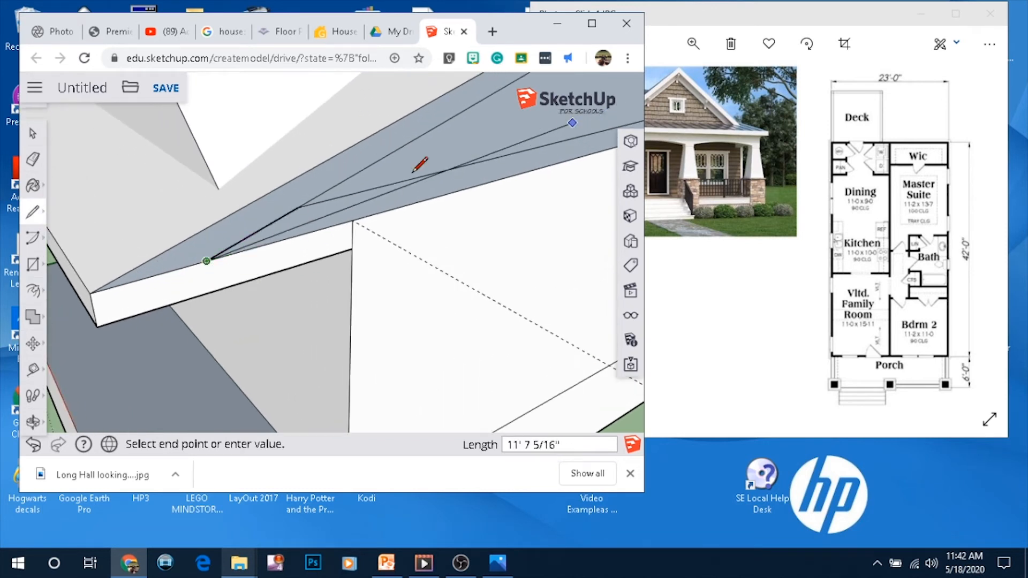
pyautogui.click(36, 449)
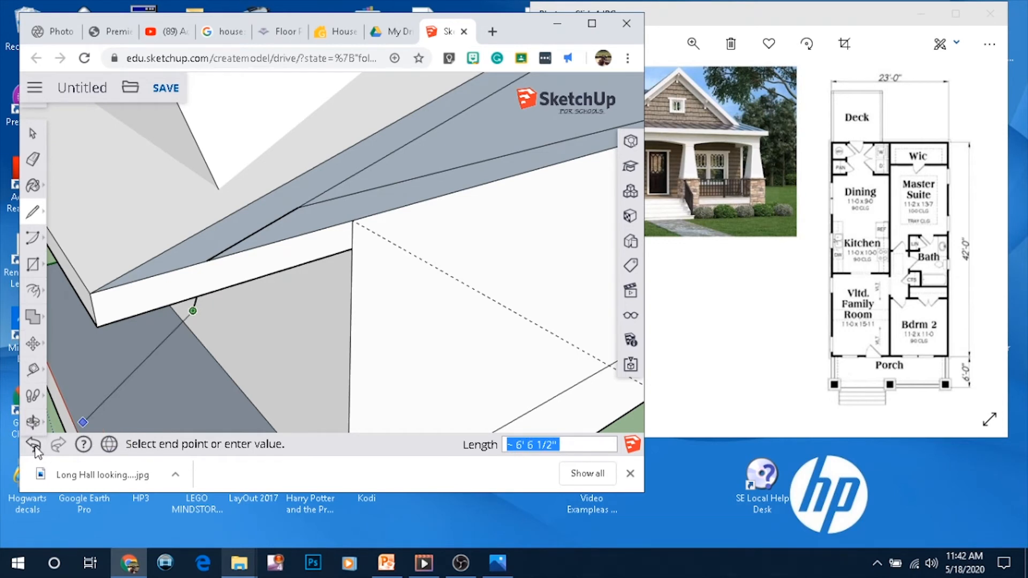
pyautogui.click(33, 136)
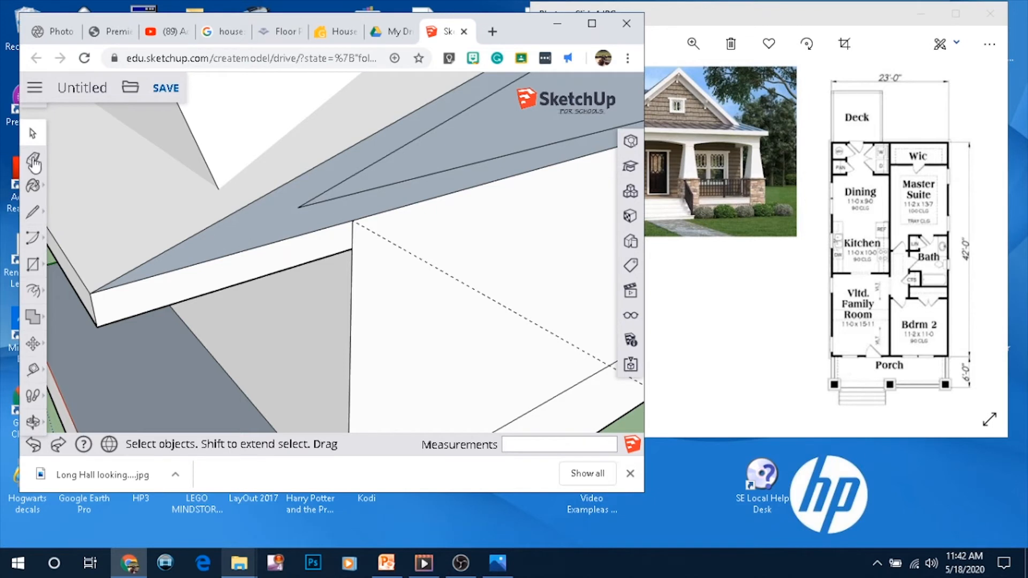
# Draw lines from both ends of the offset outline out to the roof's outer edge
pyautogui.click(32, 212)
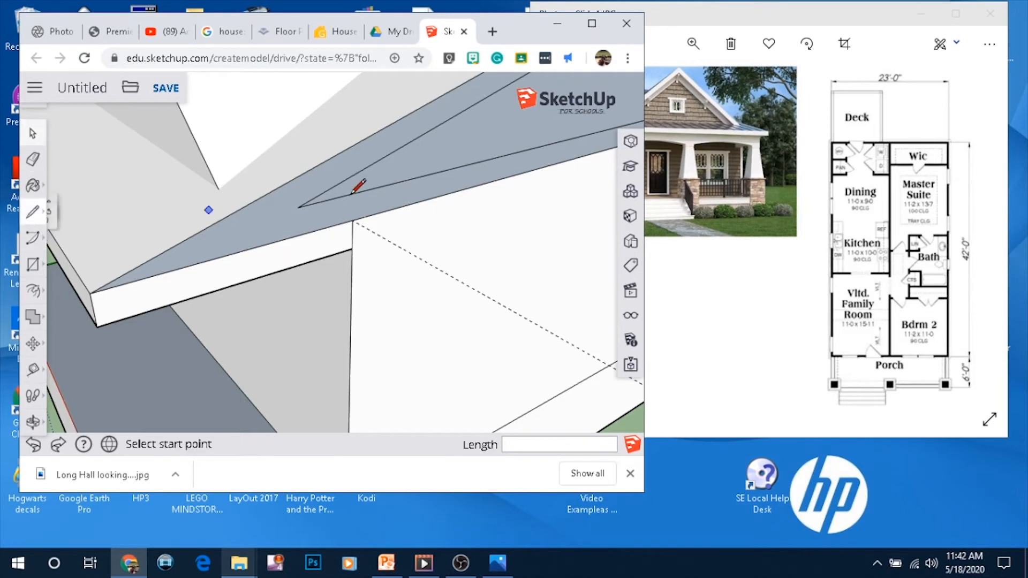
pyautogui.click(298, 207)
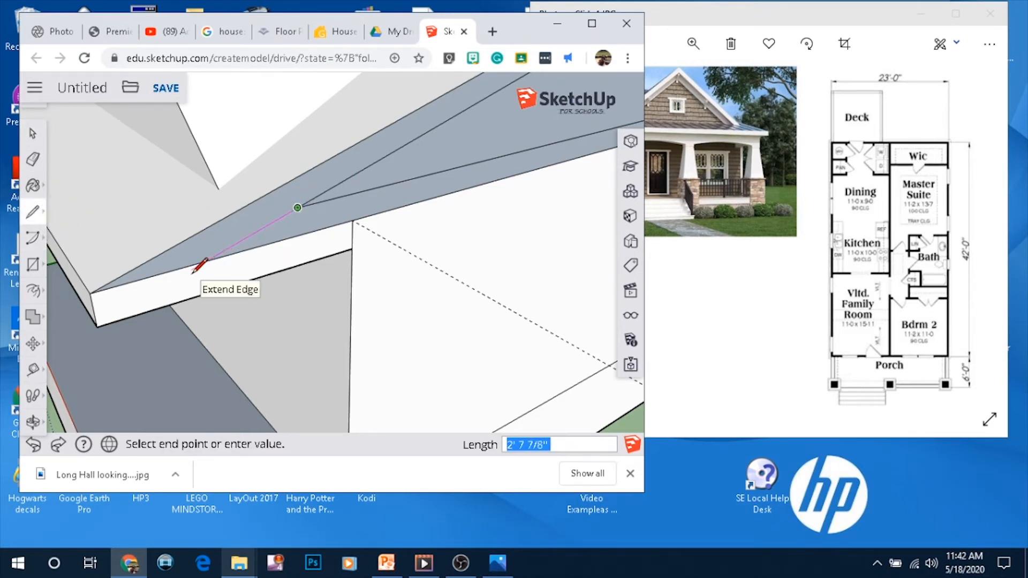
pyautogui.click(206, 260)
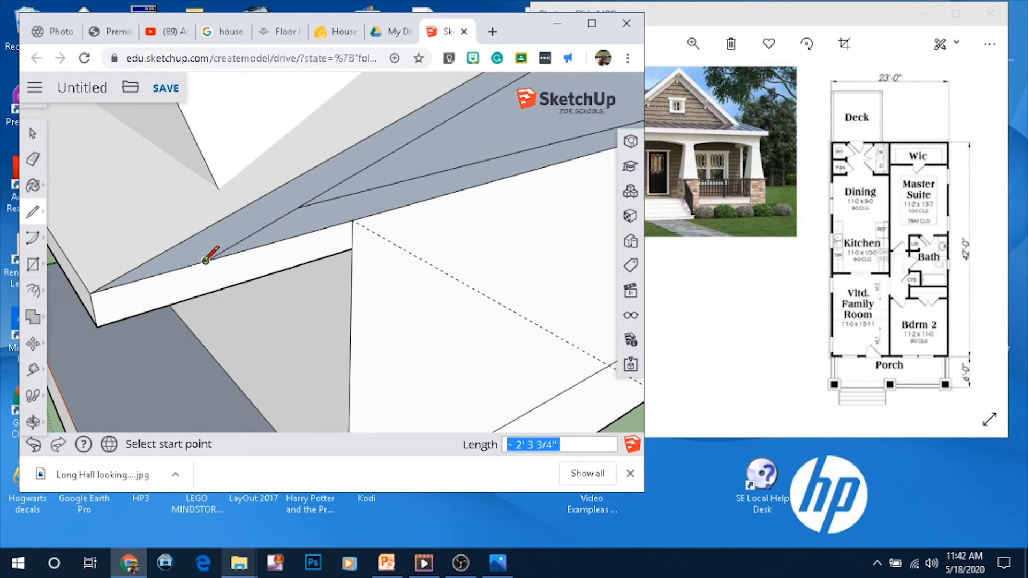
pyautogui.scroll(-4, 162, 281)
pyautogui.scroll(-4, 490, 128)
pyautogui.scroll(4, 476, 153)
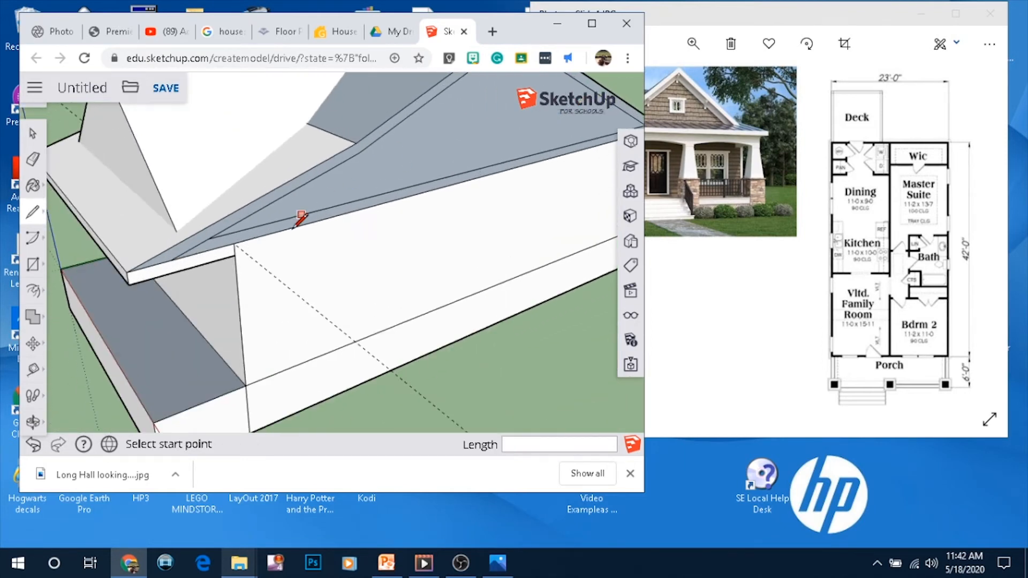
pyautogui.scroll(-3, 293, 224)
pyautogui.scroll(5, 549, 156)
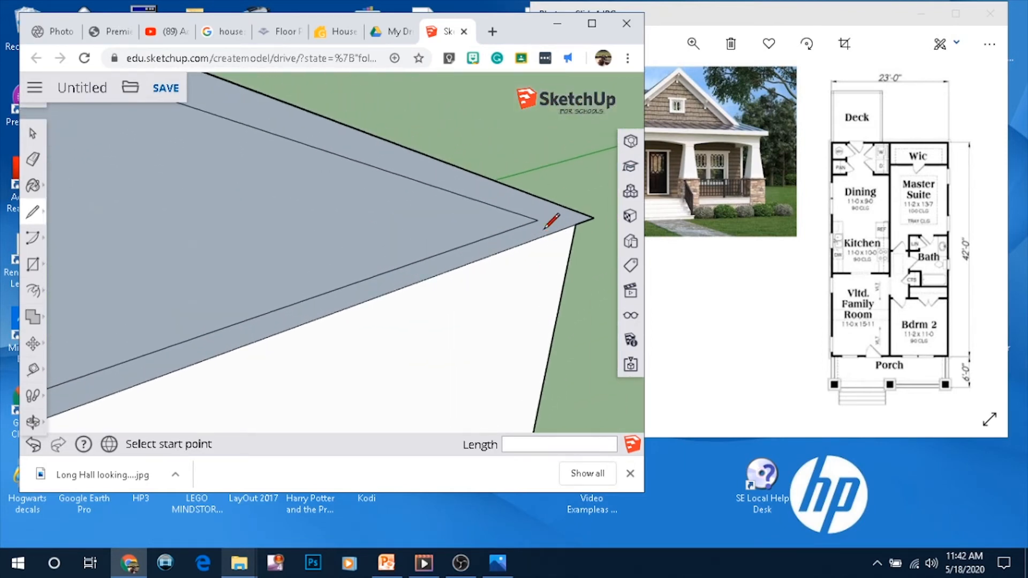
pyautogui.click(538, 220)
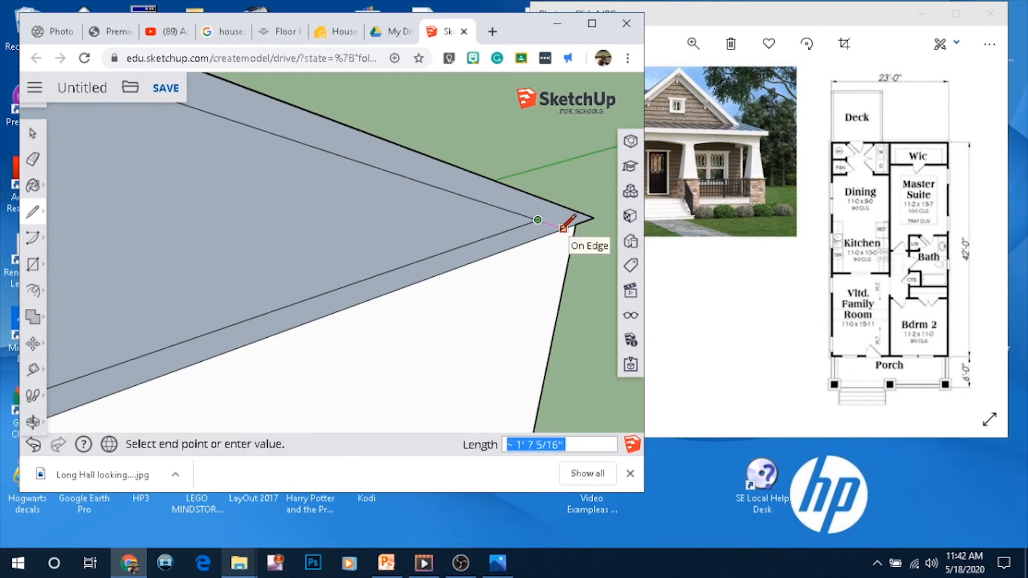
pyautogui.click(563, 228)
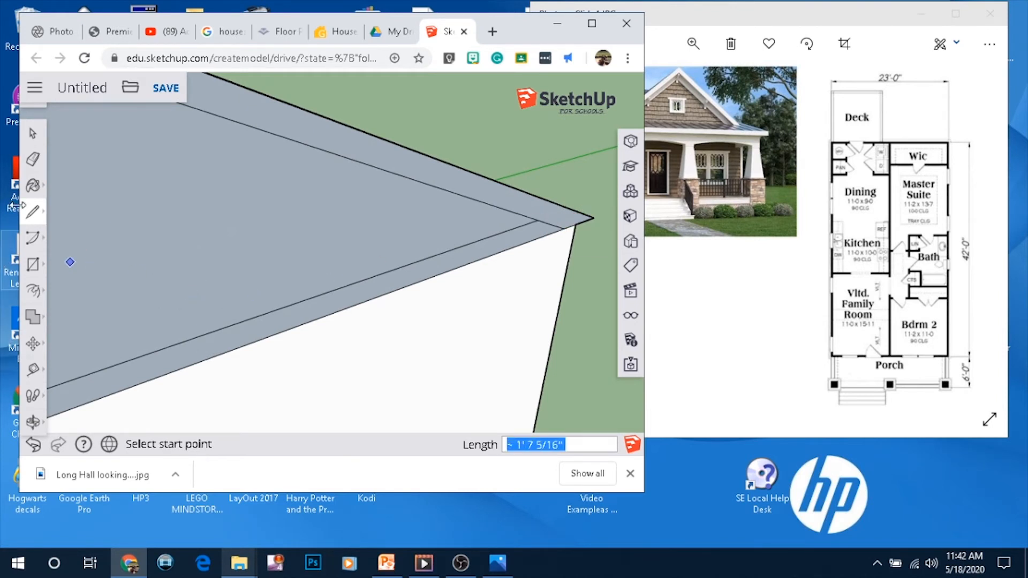
# Erase the unwanted edges along the lower end of the offset band on the side roof
pyautogui.click(33, 159)
pyautogui.click(160, 352)
pyautogui.scroll(-5, 522, 233)
pyautogui.click(375, 274)
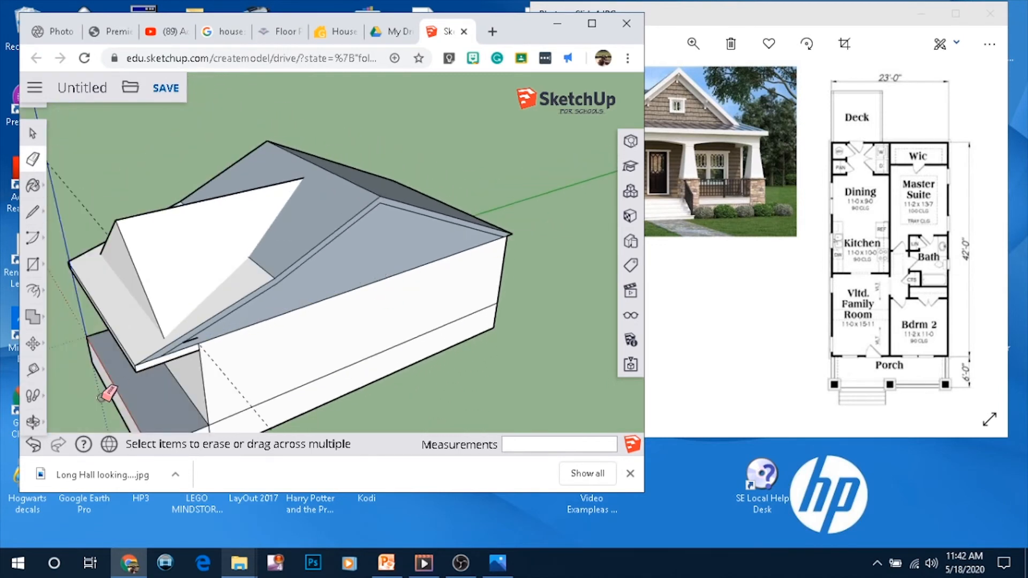
pyautogui.scroll(5, 115, 386)
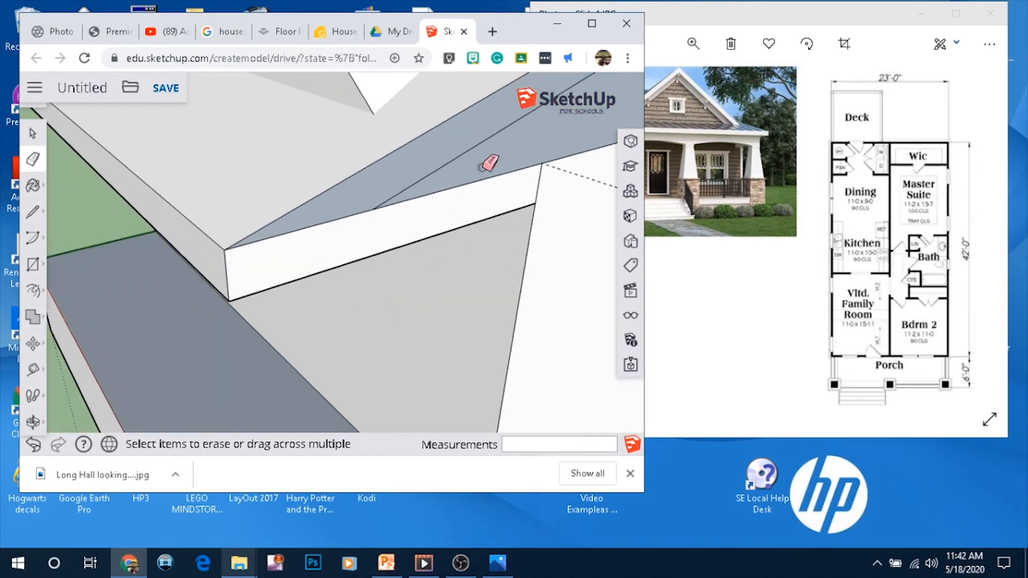
pyautogui.scroll(-4, 338, 240)
pyautogui.scroll(-2, 457, 151)
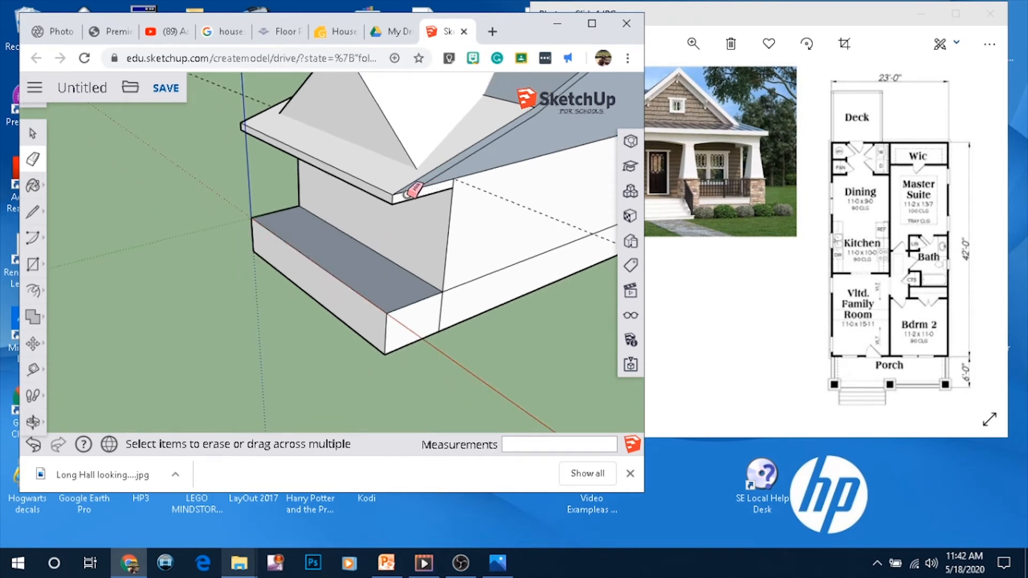
pyautogui.click(405, 193)
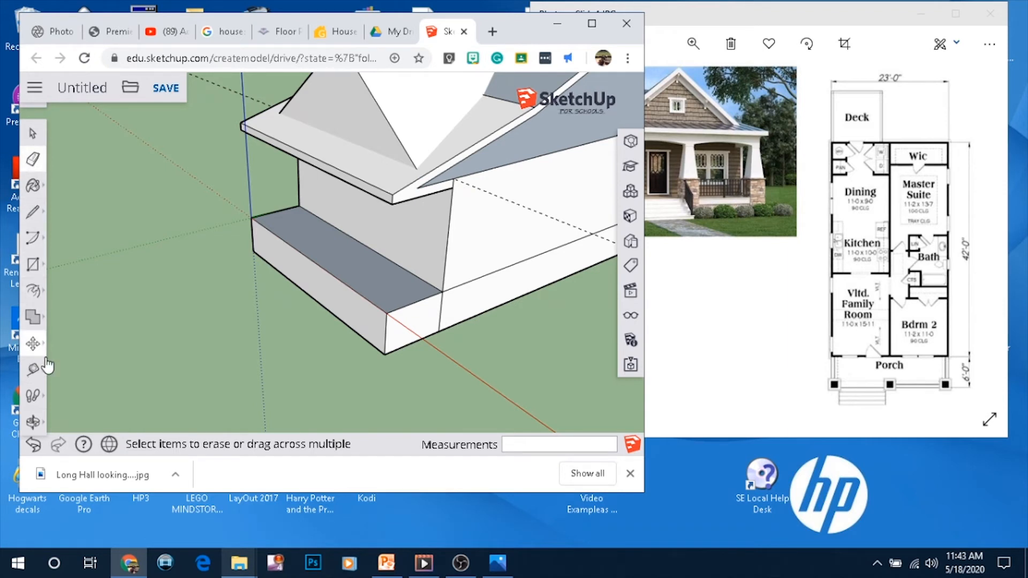
# Push/Pull the end of the side roof's trim band outward
pyautogui.click(34, 299)
pyautogui.click(71, 266)
pyautogui.moveTo(414, 201); pyautogui.dragTo(428, 214)
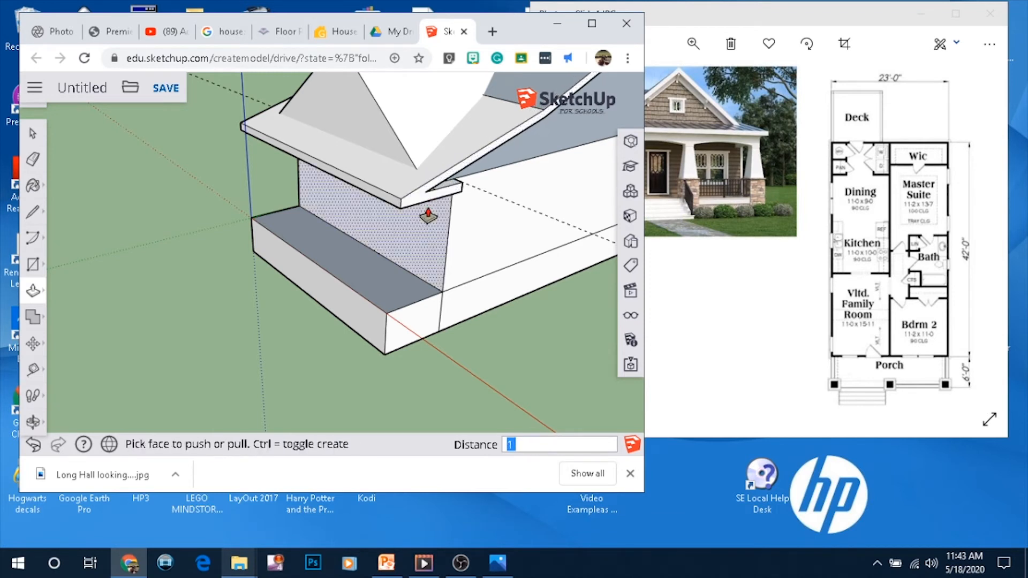
pyautogui.click(429, 215)
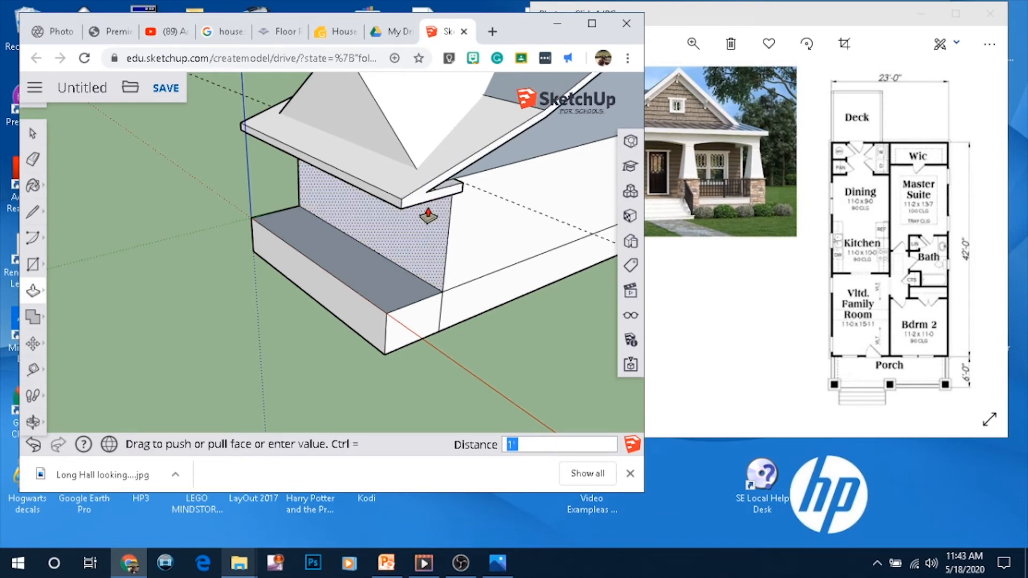
pyautogui.click(429, 215)
# Orbit around to the front of the house and examine the porch against the reference photo
pyautogui.scroll(-3, 428, 215)
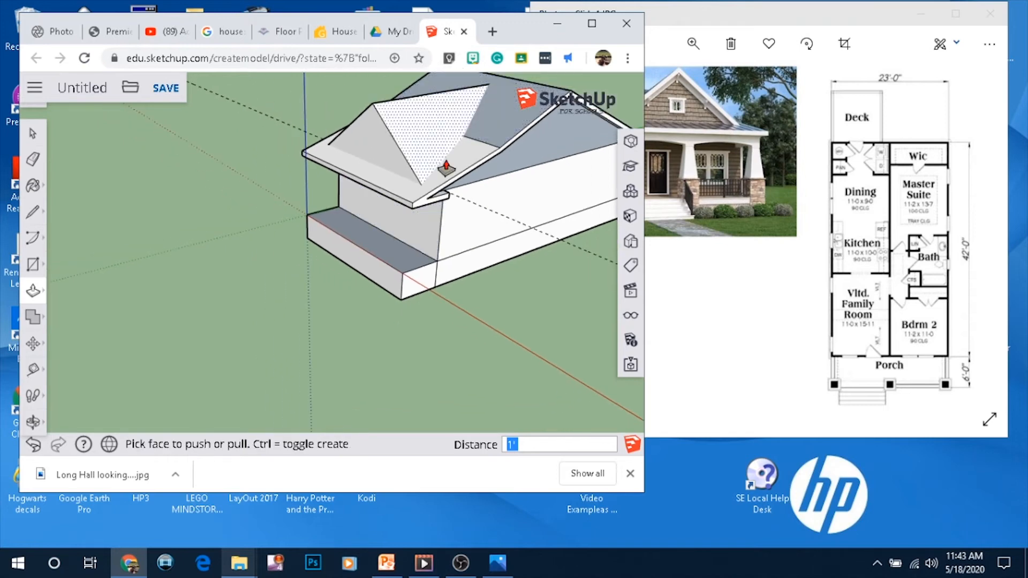
pyautogui.scroll(-1, 448, 167)
pyautogui.moveTo(429, 190); pyautogui.dragTo(632, 139, button='middle')
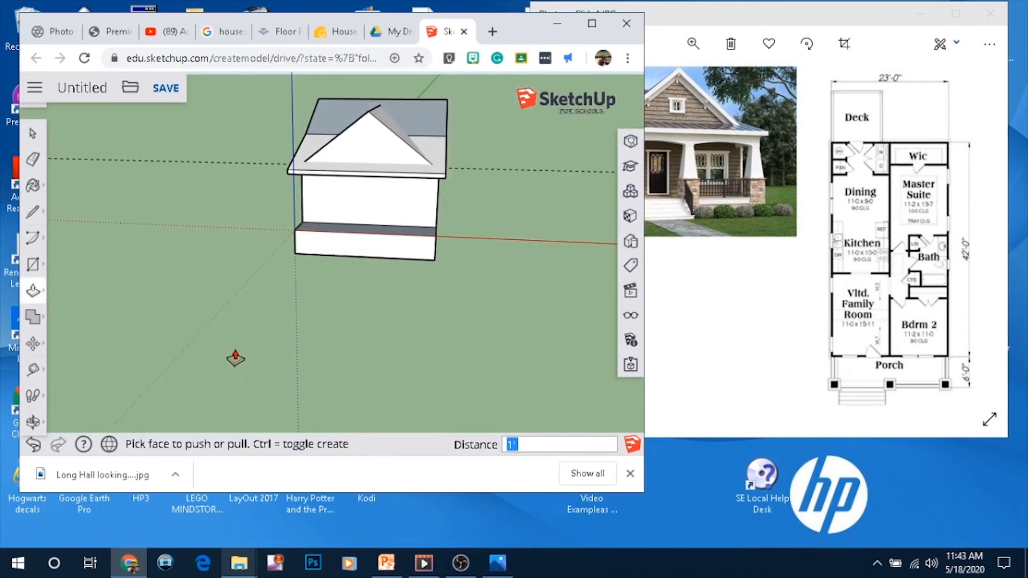
pyautogui.scroll(3, 356, 217)
pyautogui.scroll(-1, 421, 219)
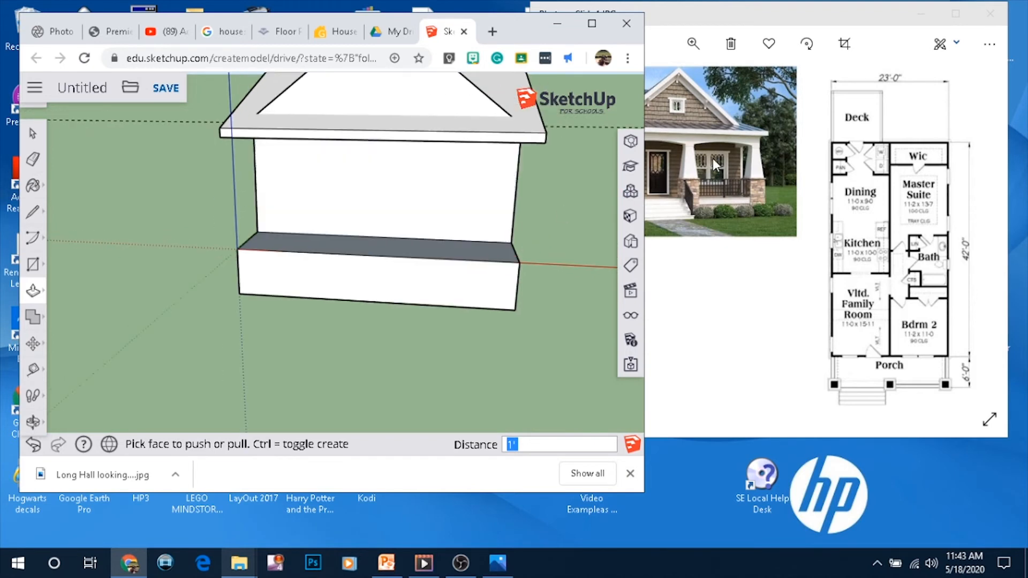
pyautogui.scroll(-3, 455, 239)
pyautogui.scroll(2, 457, 241)
pyautogui.moveTo(422, 232); pyautogui.dragTo(421, 138, button='middle')
pyautogui.scroll(-1, 360, 122)
pyautogui.scroll(3, 360, 121)
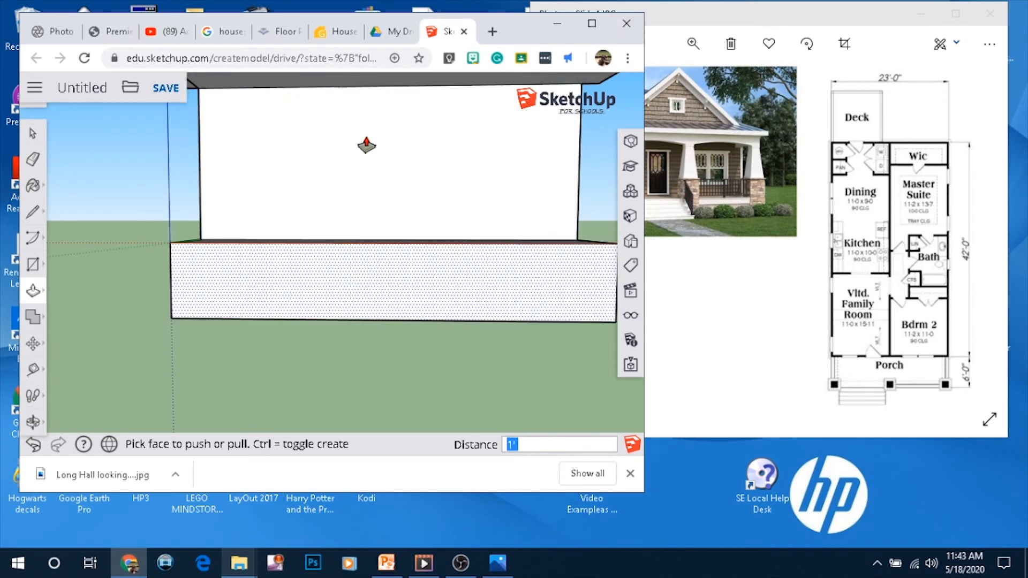
pyautogui.moveTo(402, 167); pyautogui.dragTo(380, 142, button='middle')
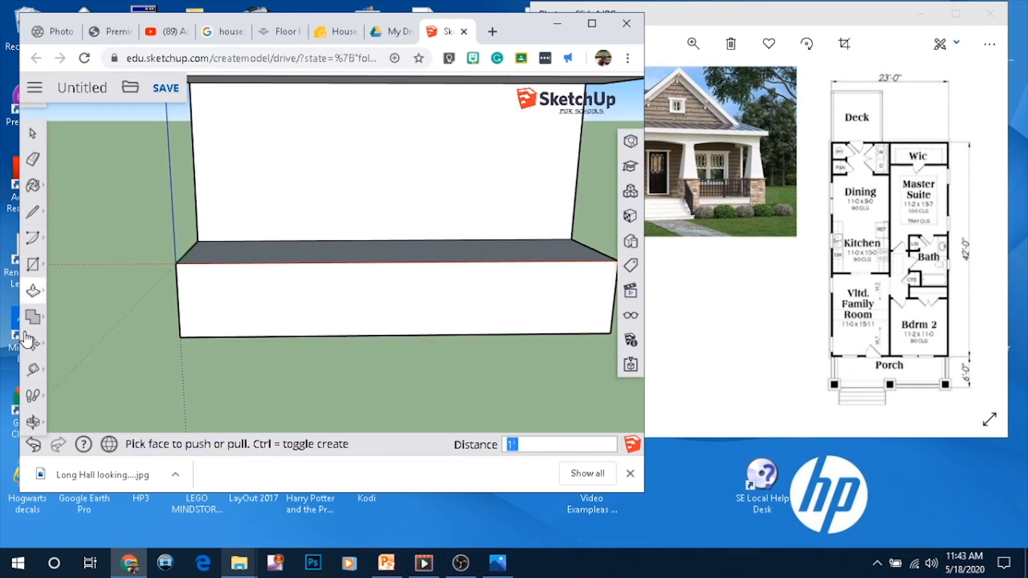
# Draw a door rectangle on the front wall under the porch, sized 3' by 6.5'
pyautogui.click(34, 265)
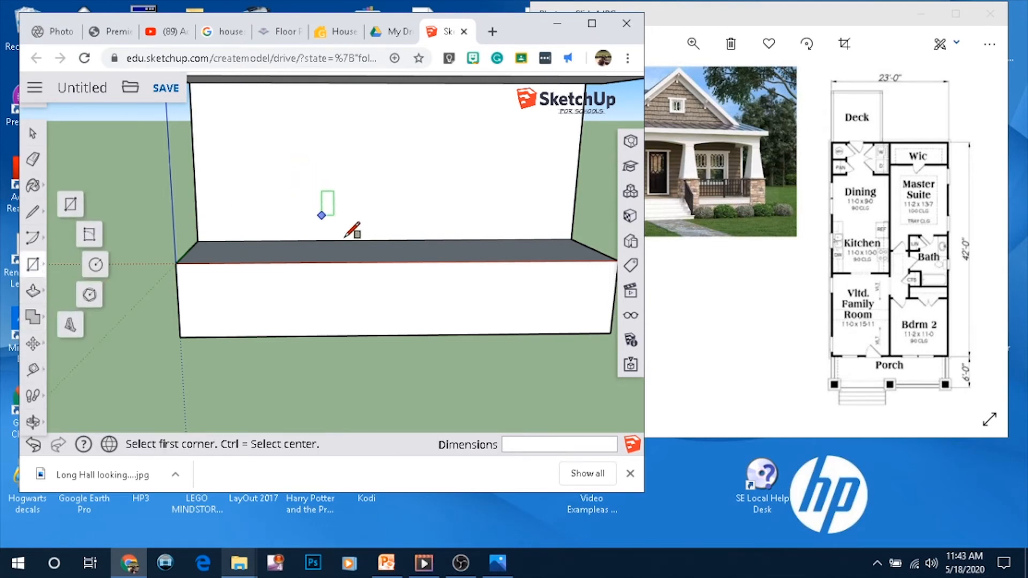
pyautogui.click(763, 170)
pyautogui.scroll(-3, 354, 284)
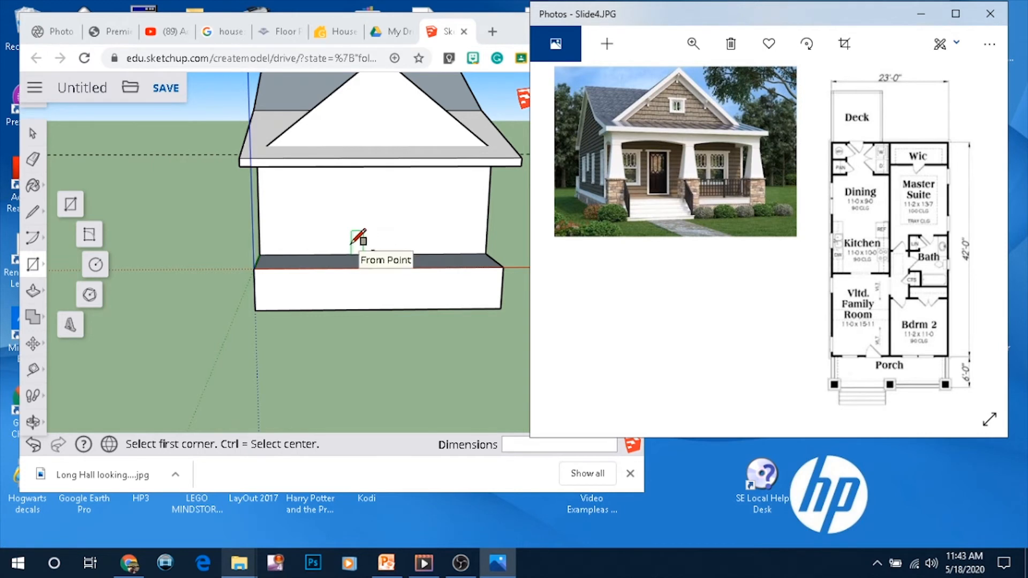
pyautogui.scroll(3, 356, 236)
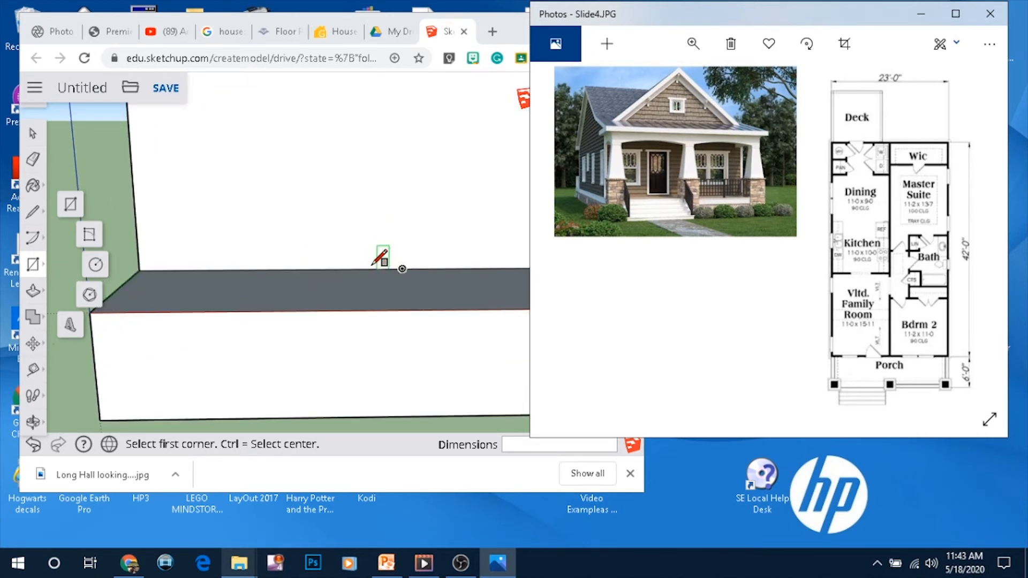
pyautogui.click(373, 268)
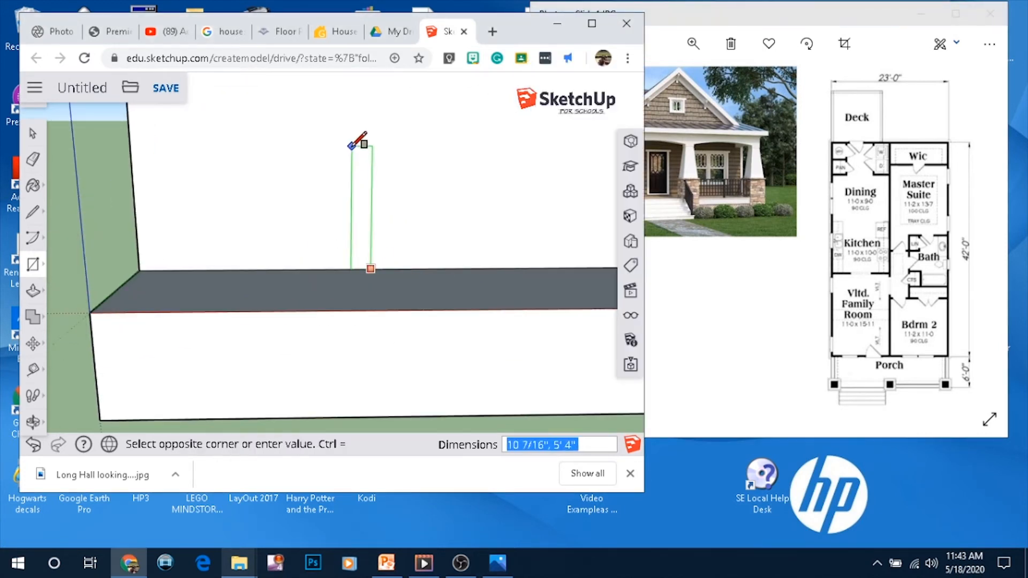
pyautogui.scroll(-3, 351, 179)
pyautogui.scroll(2, 326, 150)
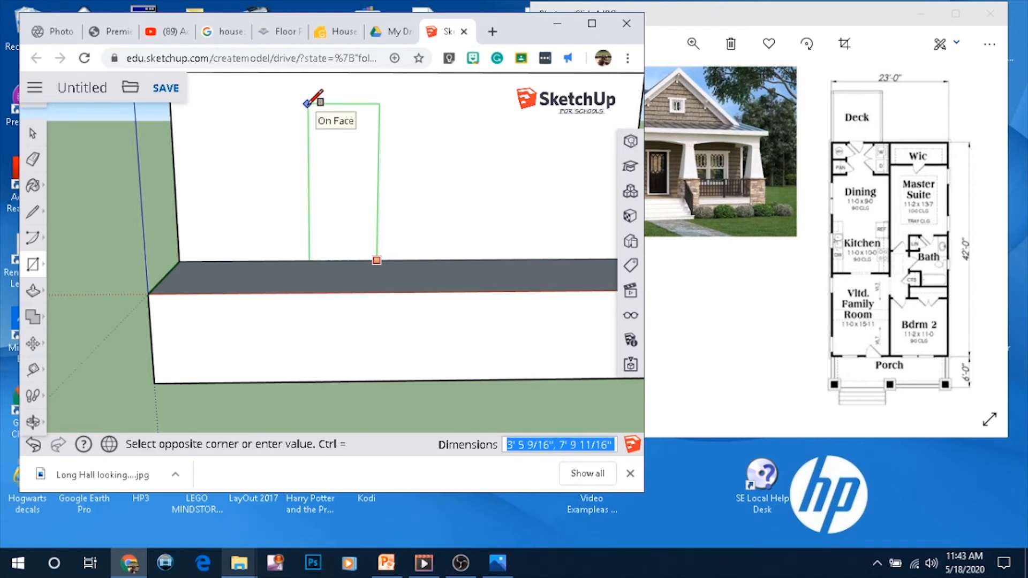
pyautogui.click(309, 104)
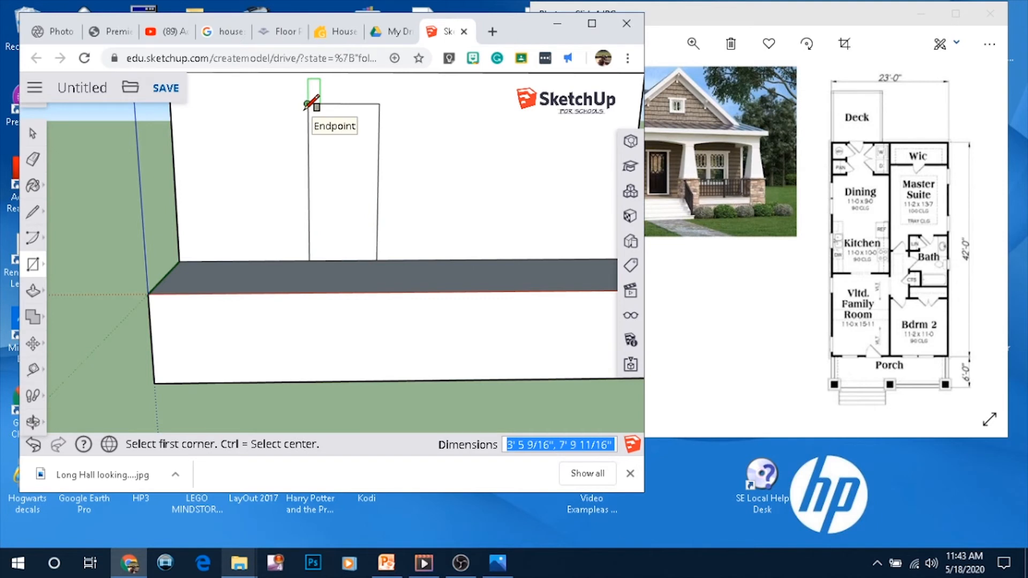
pyautogui.write("3',6.5")
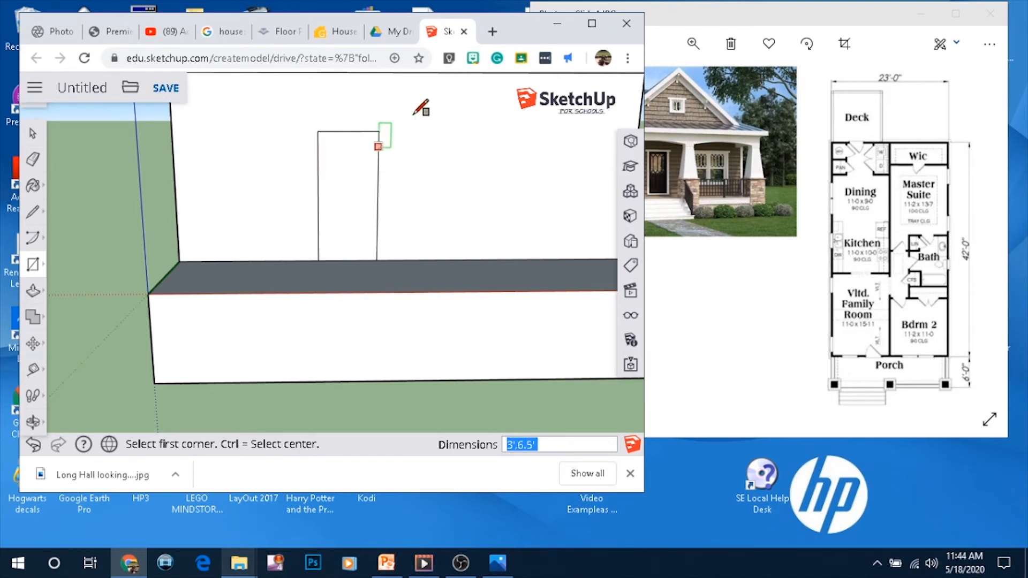
pyautogui.scroll(1, 406, 96)
pyautogui.scroll(1, 397, 105)
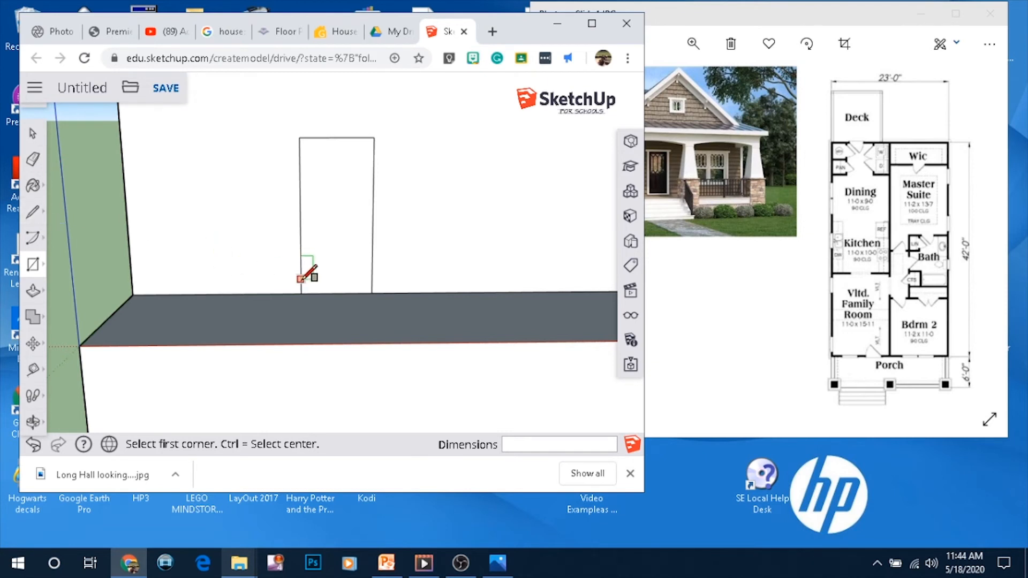
pyautogui.scroll(2, 305, 284)
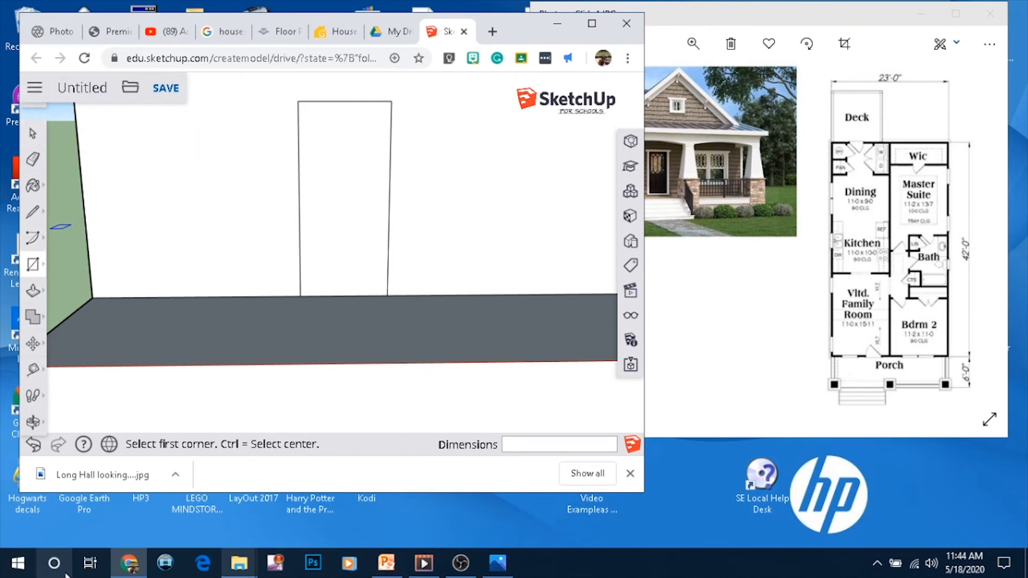
# Undo the door rectangle and redraw it from the floor line at 3' by 7'
pyautogui.click(33, 444)
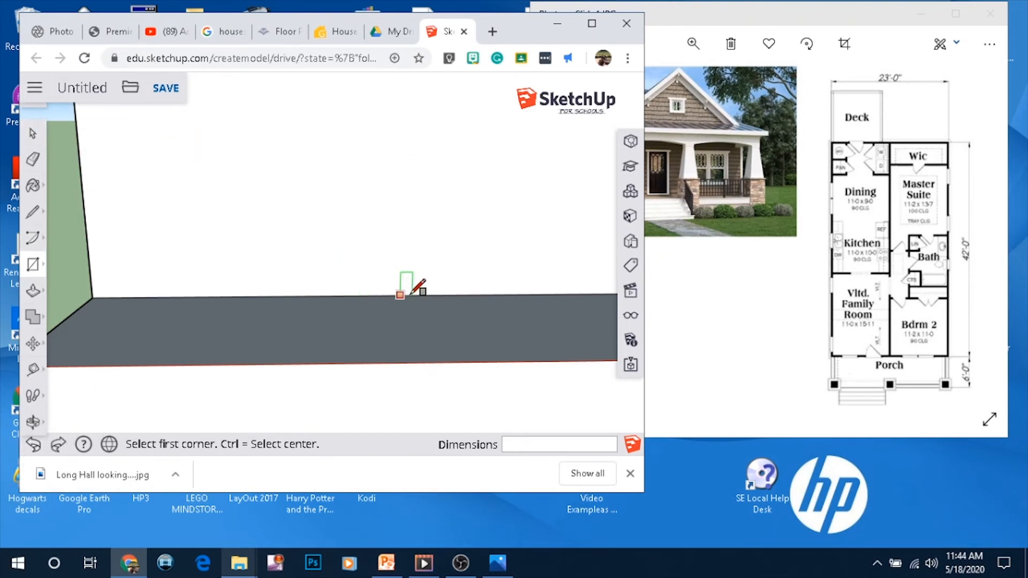
pyautogui.click(378, 295)
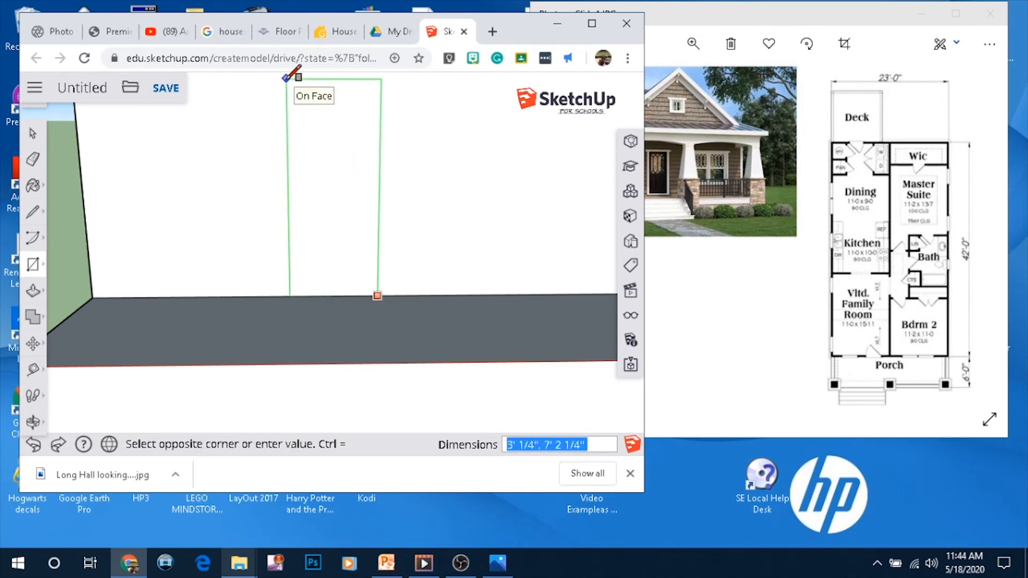
pyautogui.click(285, 77)
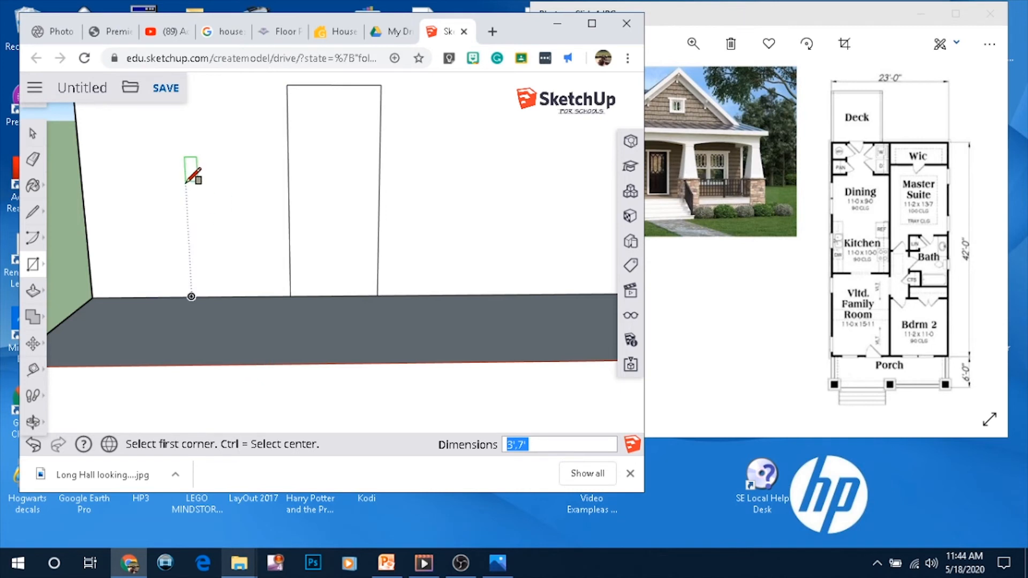
# Draw a 3' line across the bottom of the door rectangle
pyautogui.click(32, 212)
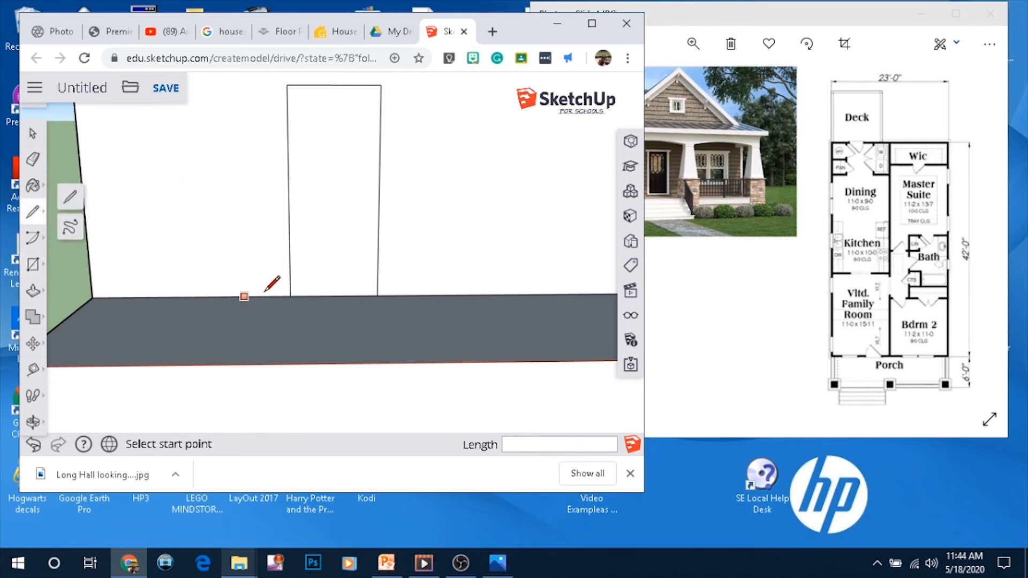
pyautogui.click(290, 284)
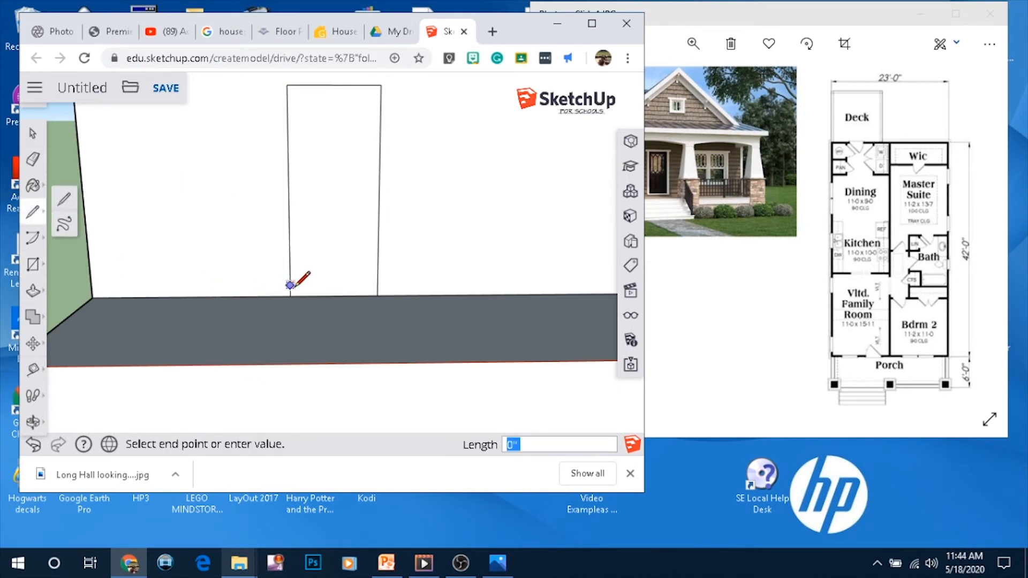
pyautogui.write("3'")
pyautogui.press('Return')
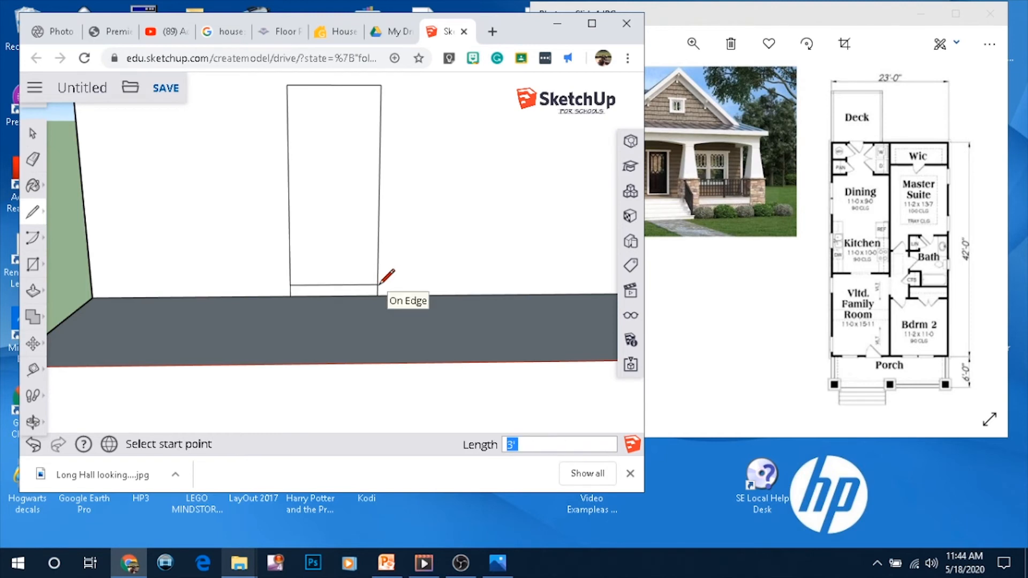
# Push/Pull the door face into the wall, then undo the push
pyautogui.click(33, 291)
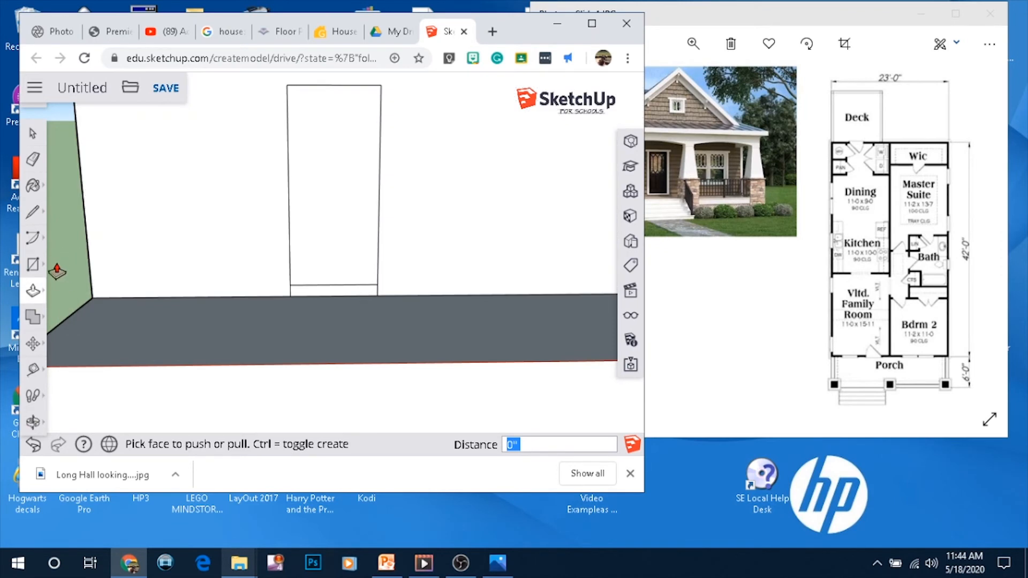
pyautogui.click(31, 296)
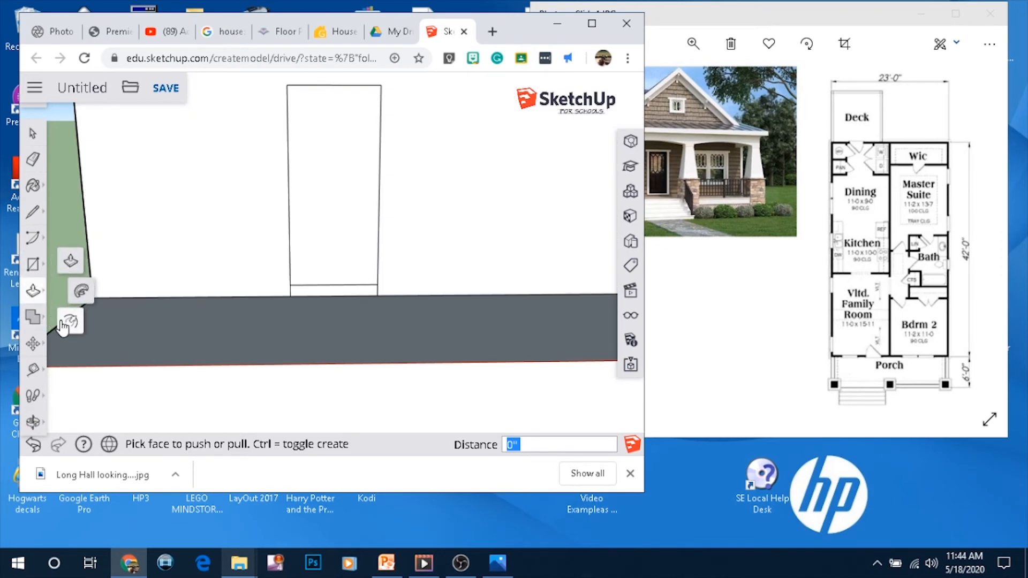
pyautogui.click(374, 173)
pyautogui.click(367, 168)
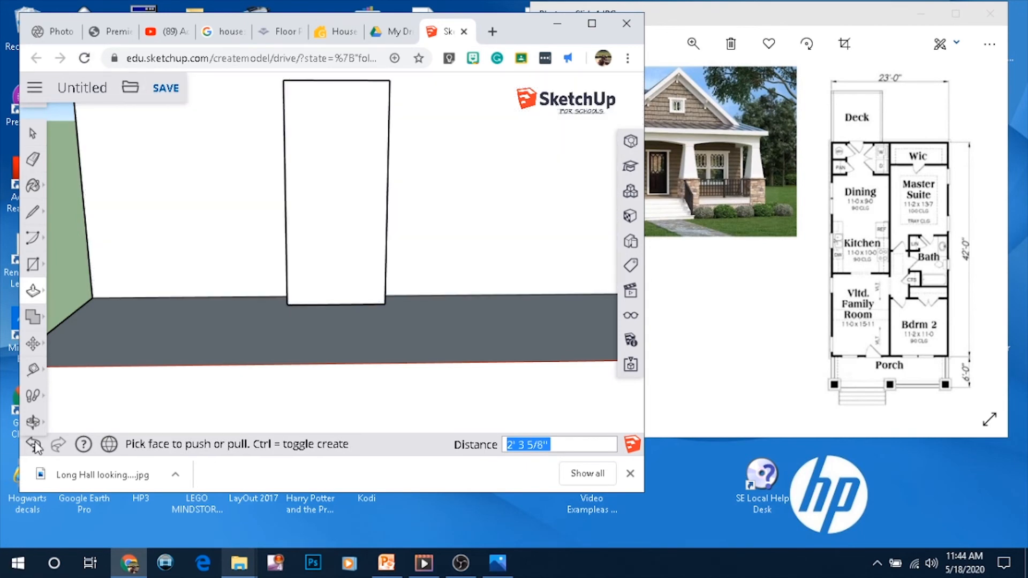
pyautogui.click(42, 297)
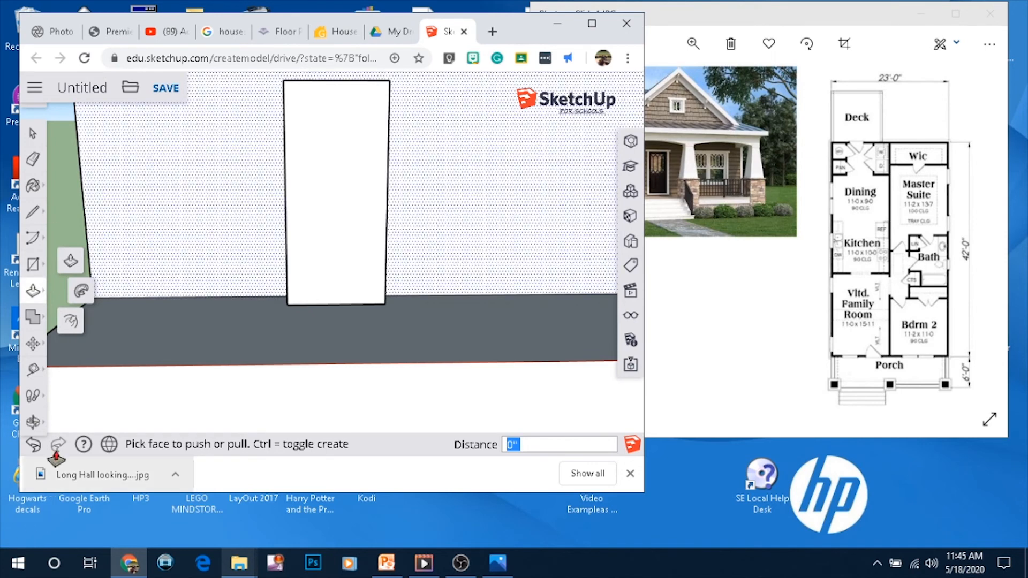
pyautogui.click(33, 445)
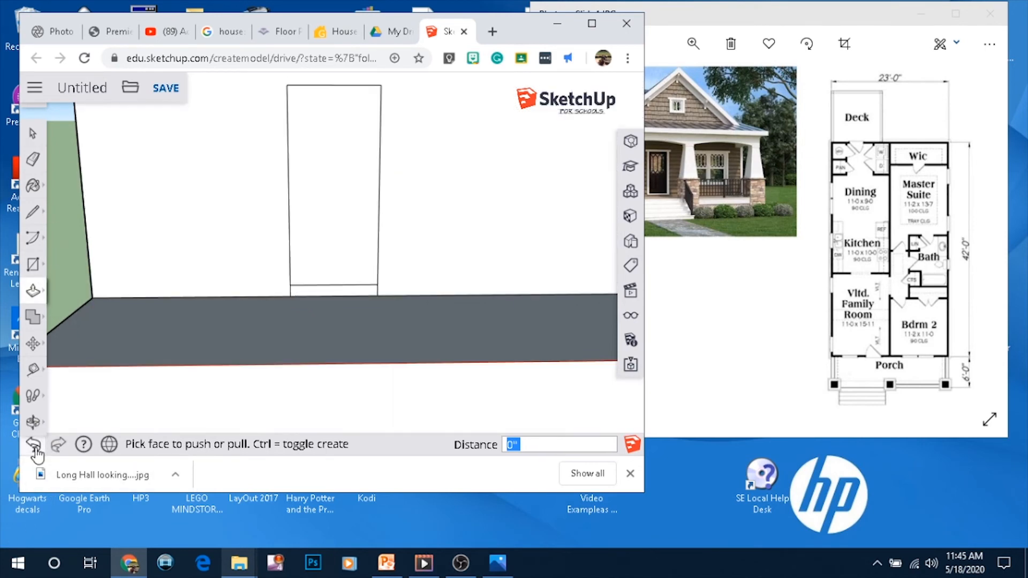
# Offset the door outline outward about 6 inches to form a door frame
pyautogui.click(36, 296)
pyautogui.click(41, 300)
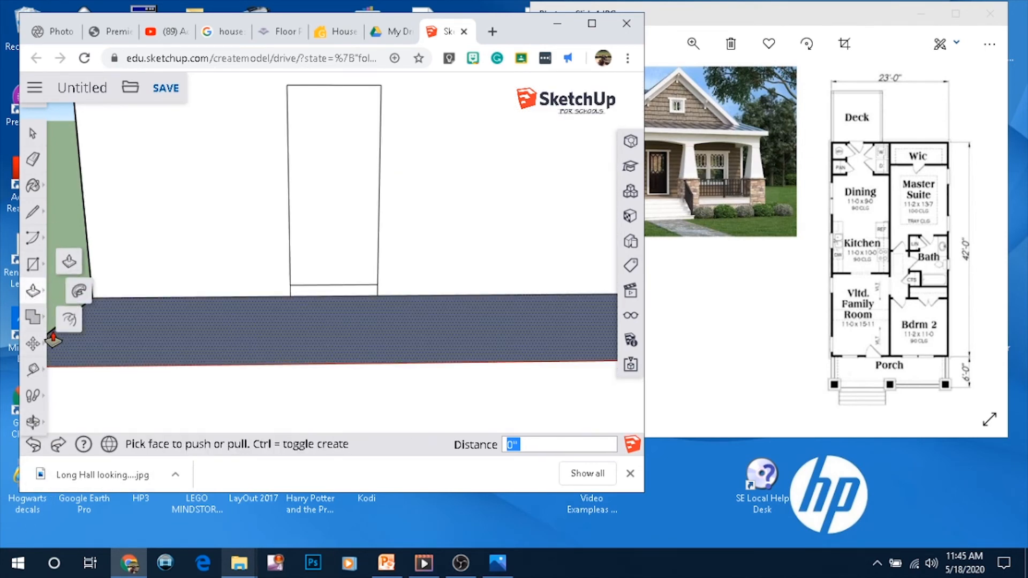
pyautogui.click(80, 321)
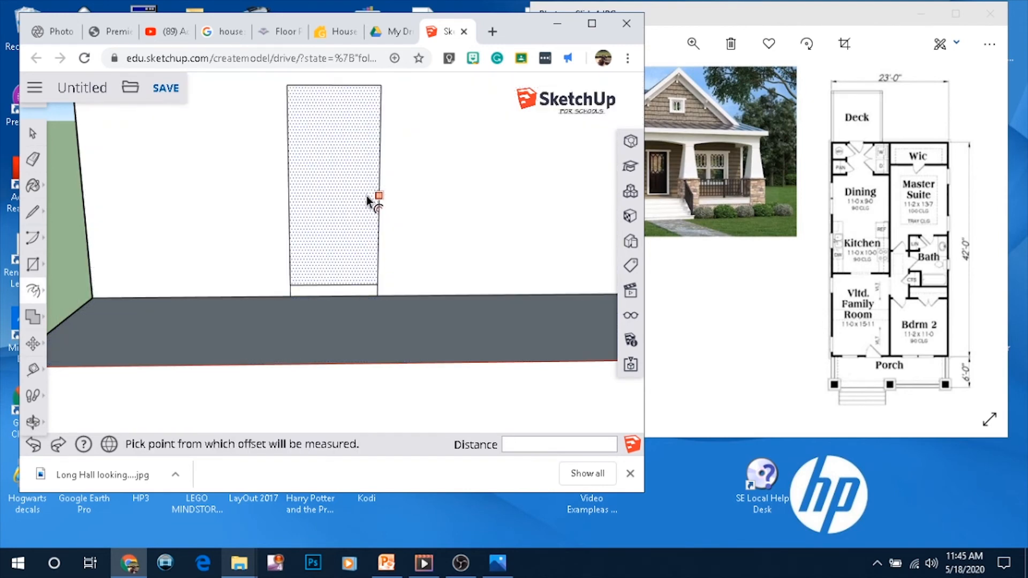
pyautogui.click(379, 197)
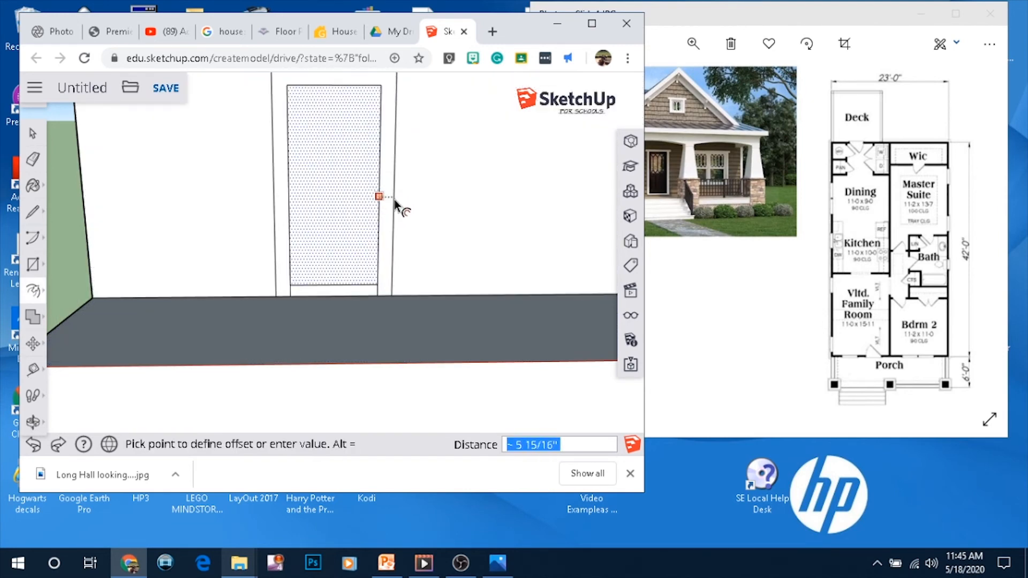
pyautogui.click(395, 202)
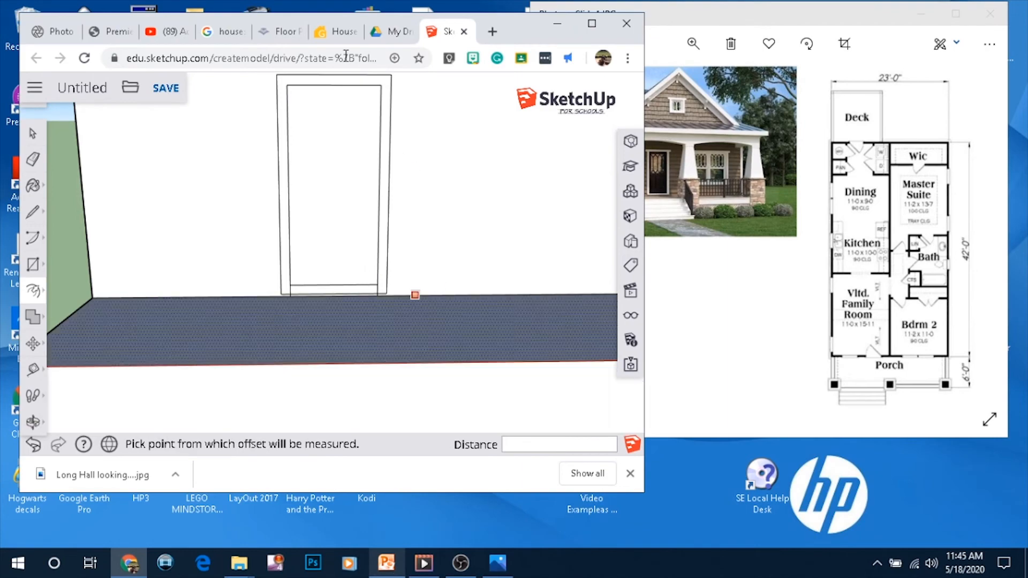
# Examine the door frame up close and compare it with the reference photo
pyautogui.scroll(3, 395, 284)
pyautogui.moveTo(394, 284); pyautogui.dragTo(203, 313, button='middle')
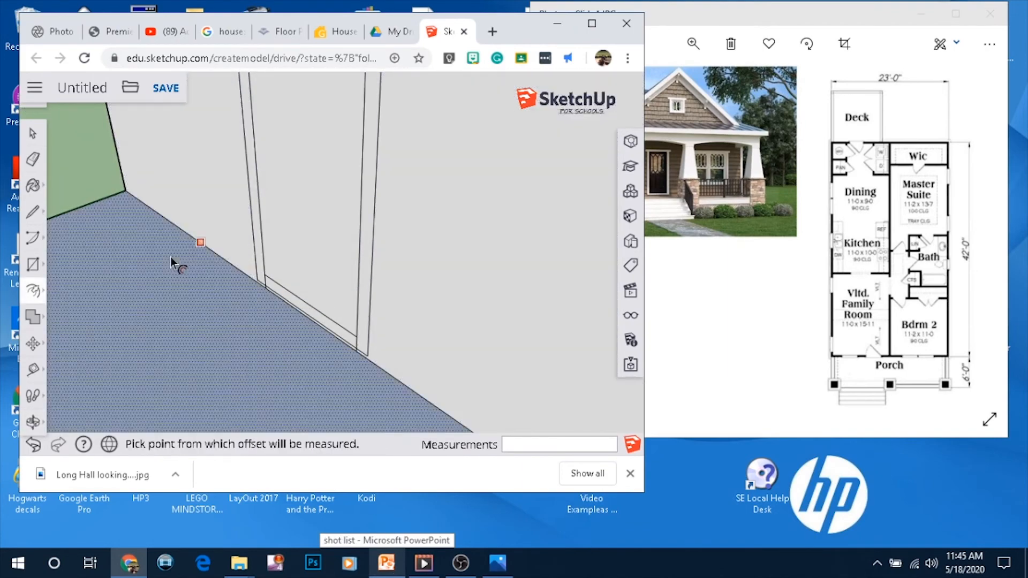
pyautogui.scroll(-3, 229, 286)
pyautogui.moveTo(257, 278)
pyautogui.mouseDown(button='middle')
pyautogui.moveTo(387, 107)
pyautogui.moveTo(386, 188)
pyautogui.moveTo(399, 201)
pyautogui.mouseUp(button='middle')
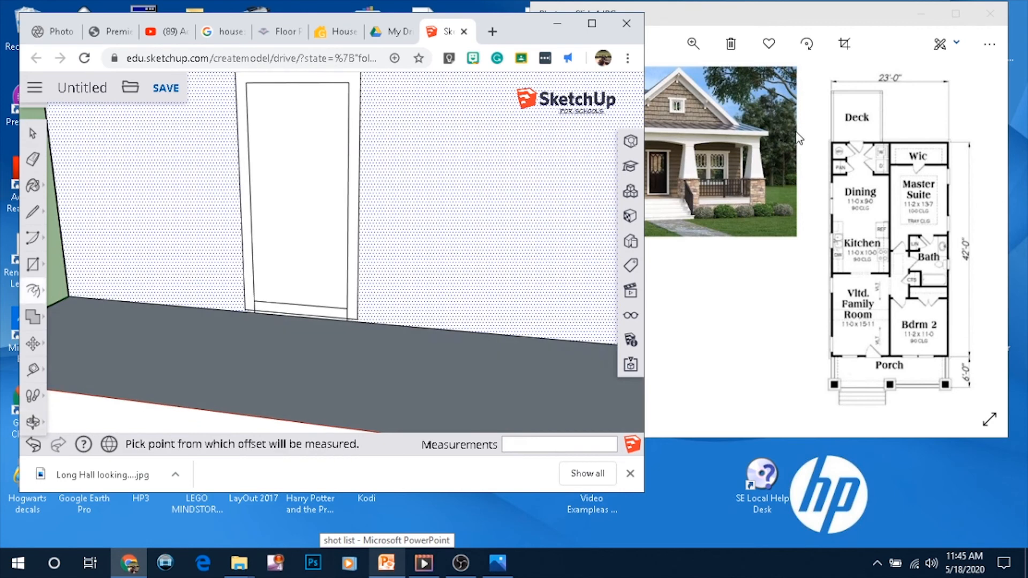
pyautogui.click(667, 152)
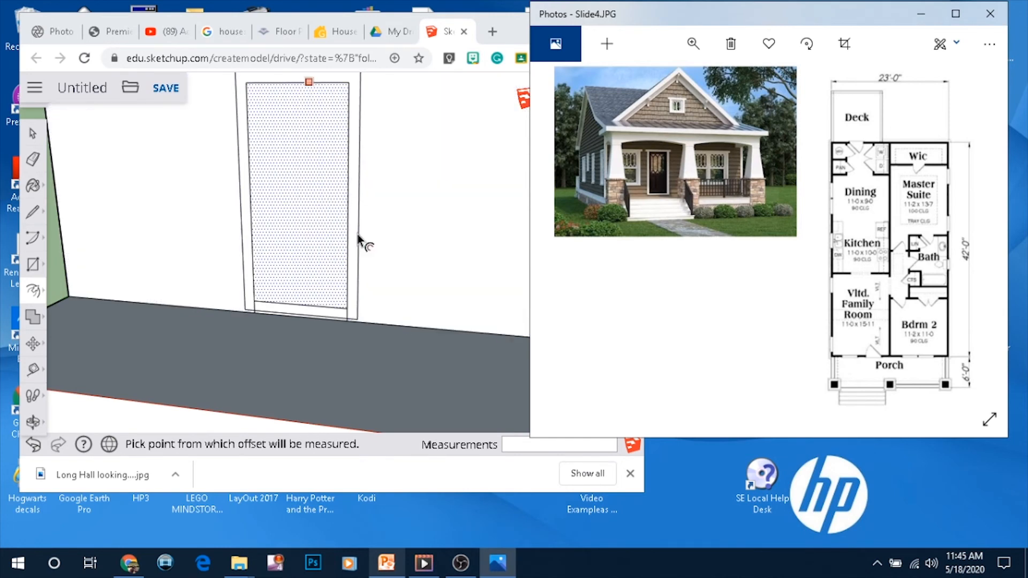
pyautogui.scroll(-2, 343, 280)
pyautogui.click(301, 105)
pyautogui.scroll(3, 301, 104)
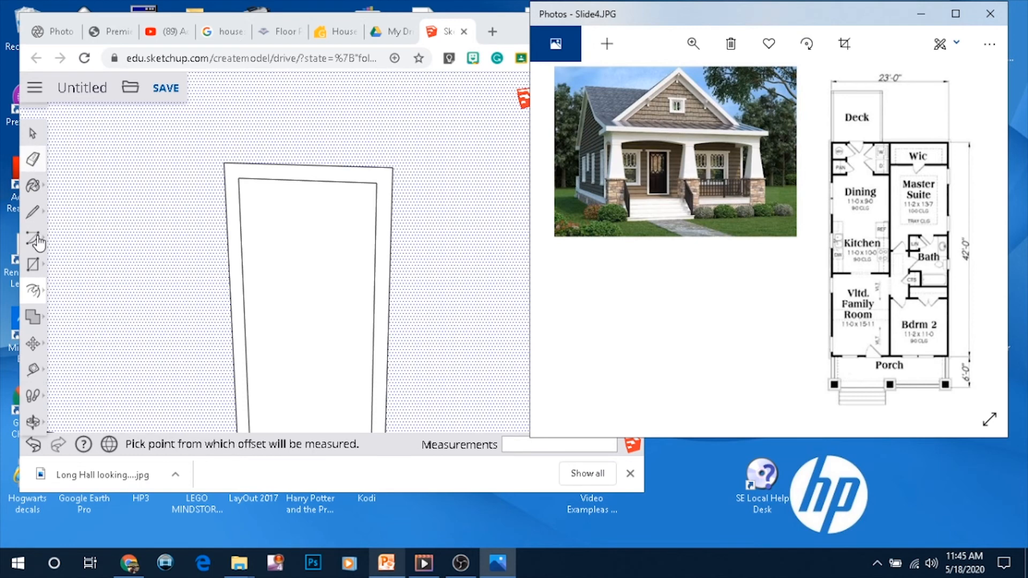
# Push/Pull the door frame outward about 2 inches from the wall
pyautogui.click(33, 291)
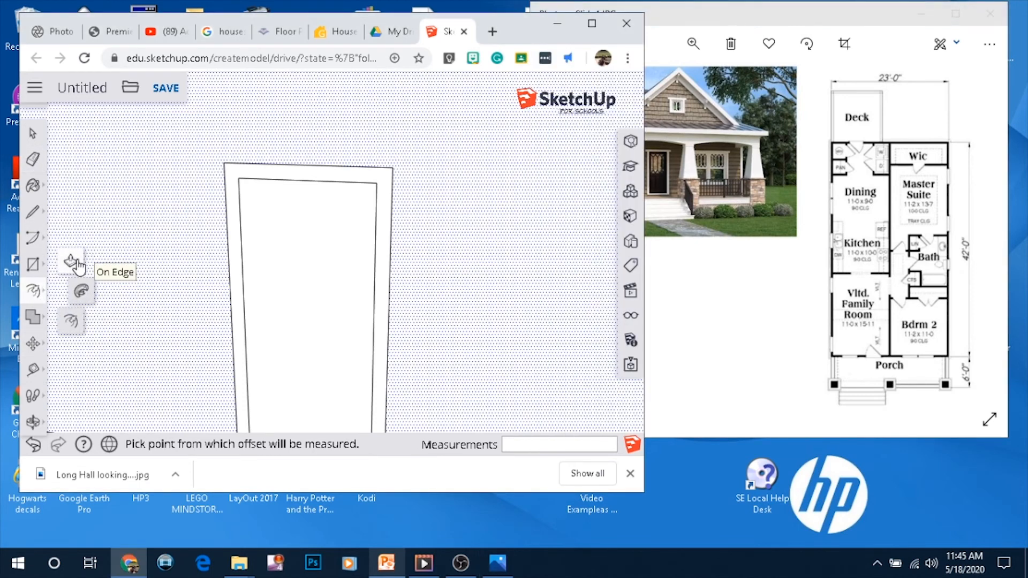
pyautogui.click(71, 262)
pyautogui.scroll(-5, 229, 184)
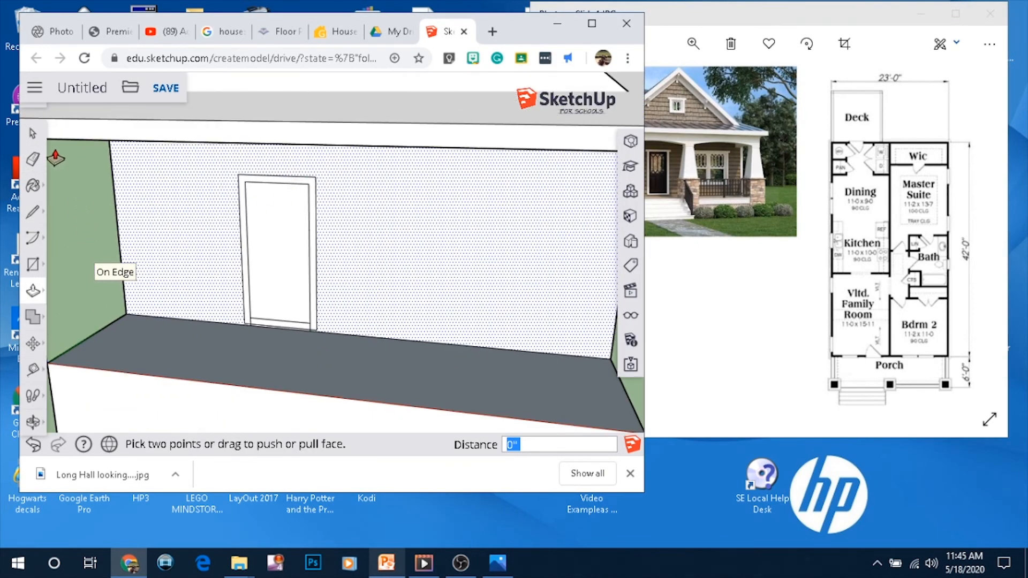
pyautogui.press('space')
pyautogui.scroll(5, 294, 161)
pyautogui.scroll(1, 290, 164)
pyautogui.click(32, 291)
pyautogui.moveTo(137, 238); pyautogui.dragTo(57, 213)
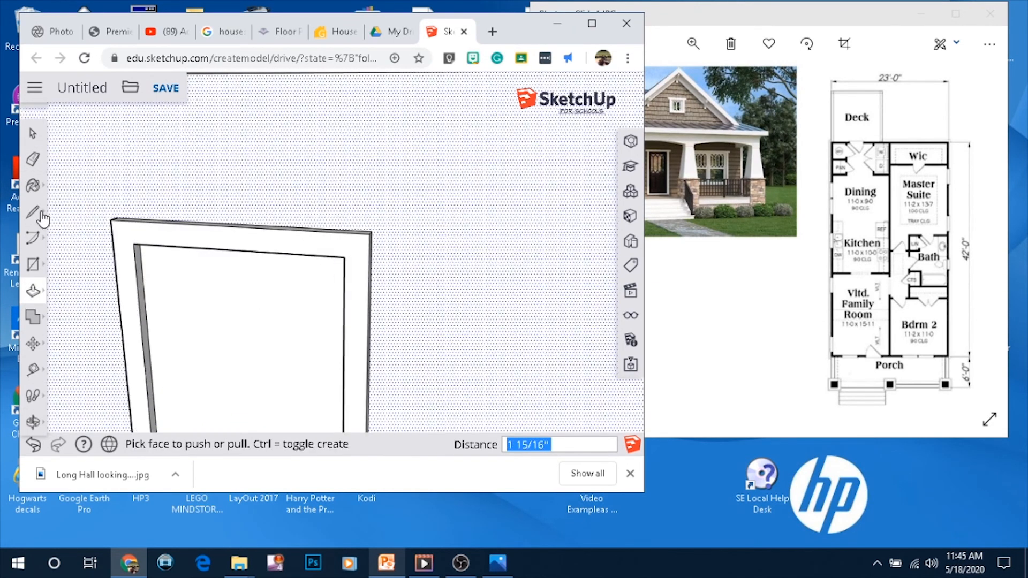
# Draw a line from the door's upper corner across the frame to its outer edge
pyautogui.click(33, 215)
pyautogui.click(79, 180)
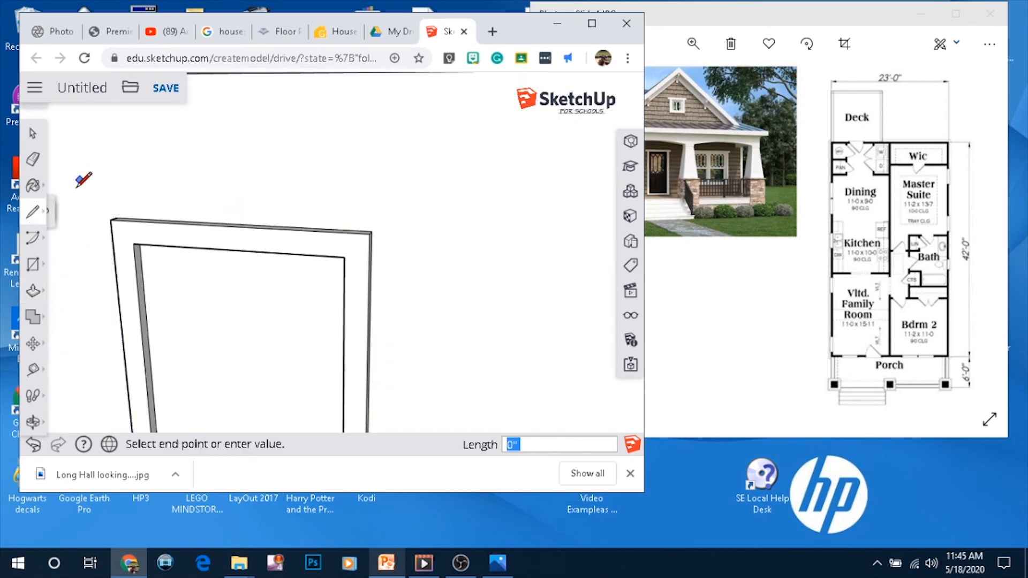
pyautogui.click(39, 217)
pyautogui.click(71, 206)
pyautogui.moveTo(343, 256); pyautogui.dragTo(195, 280, button='middle')
pyautogui.moveTo(342, 230)
pyautogui.mouseDown(button='middle')
pyautogui.moveTo(473, 229)
pyautogui.moveTo(408, 231)
pyautogui.mouseUp(button='middle')
pyautogui.scroll(-4, 407, 232)
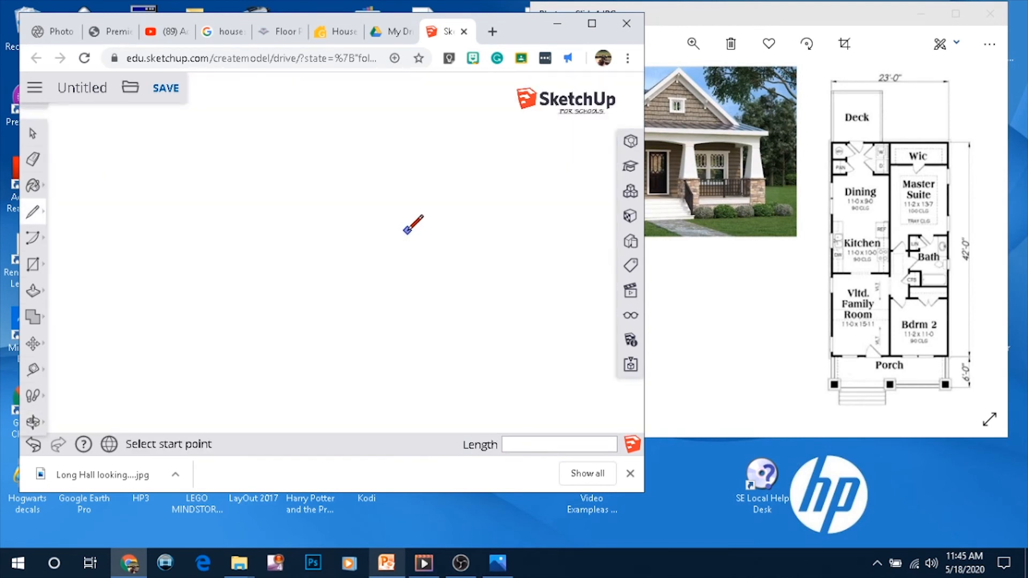
pyautogui.scroll(-5, 409, 229)
pyautogui.scroll(2, 182, 300)
pyautogui.scroll(1, 179, 272)
pyautogui.click(207, 224)
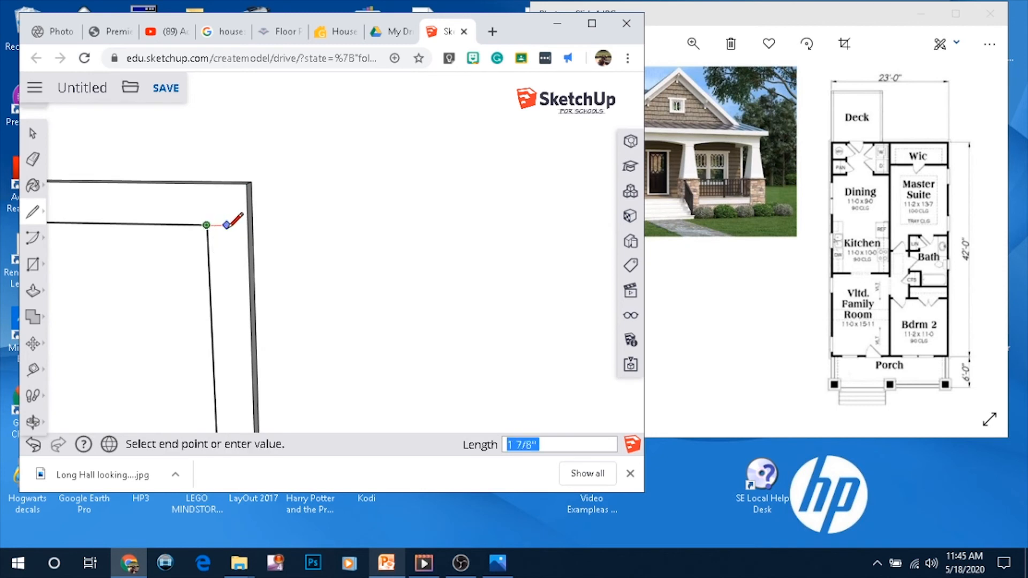
pyautogui.moveTo(247, 226)
pyautogui.mouseDown(button='middle')
pyautogui.moveTo(161, 294)
pyautogui.moveTo(260, 214)
pyautogui.mouseUp(button='middle')
pyautogui.click(254, 218)
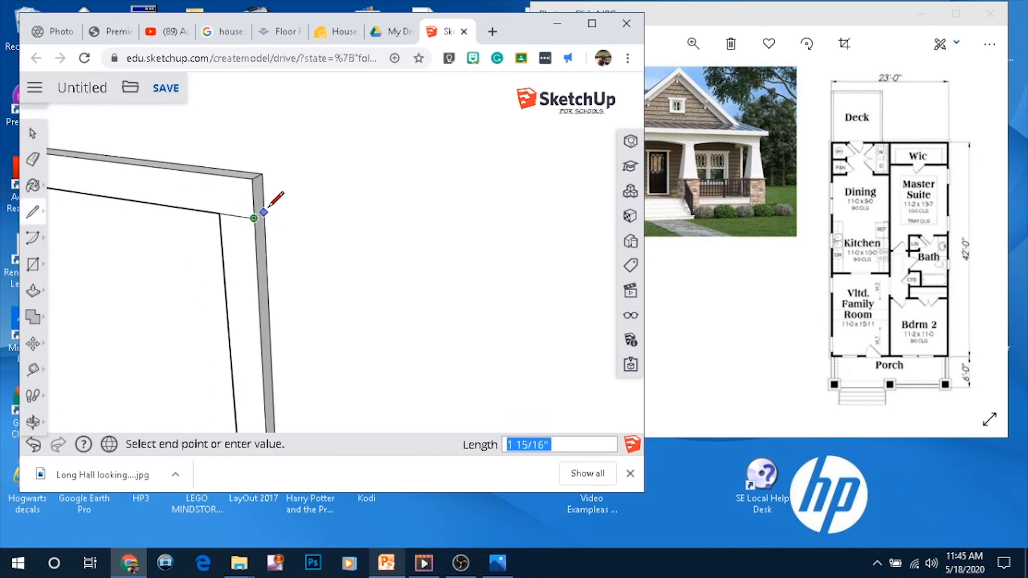
# Draw a line from the door's upper-left corner across the frame to its outer edge
pyautogui.scroll(-8, 310, 210)
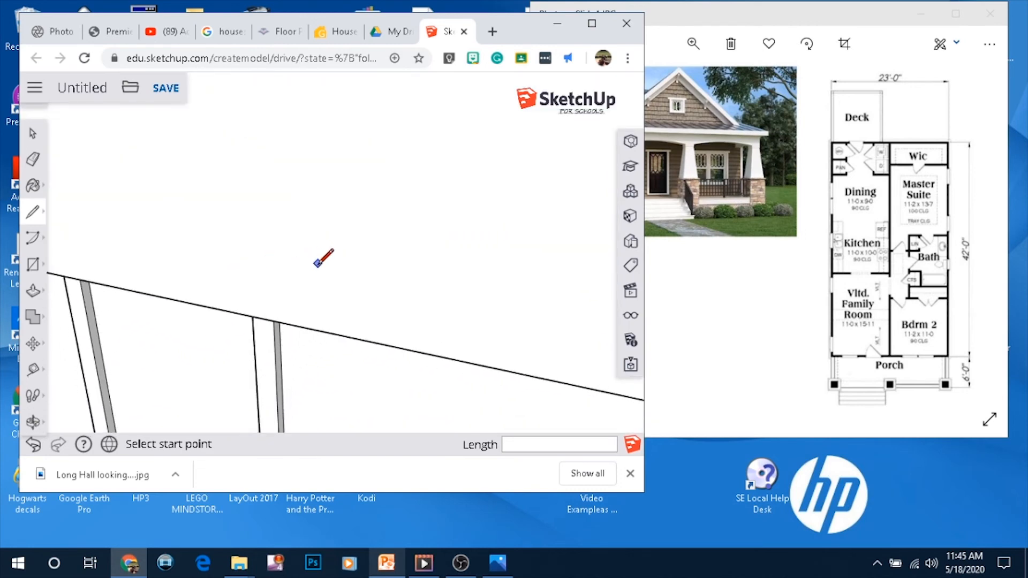
pyautogui.moveTo(297, 277)
pyautogui.mouseDown(button='middle')
pyautogui.moveTo(225, 397)
pyautogui.moveTo(296, 286)
pyautogui.moveTo(282, 321)
pyautogui.moveTo(246, 337)
pyautogui.moveTo(367, 195)
pyautogui.moveTo(458, 225)
pyautogui.moveTo(456, 251)
pyautogui.mouseUp(button='middle')
pyautogui.scroll(4, 164, 332)
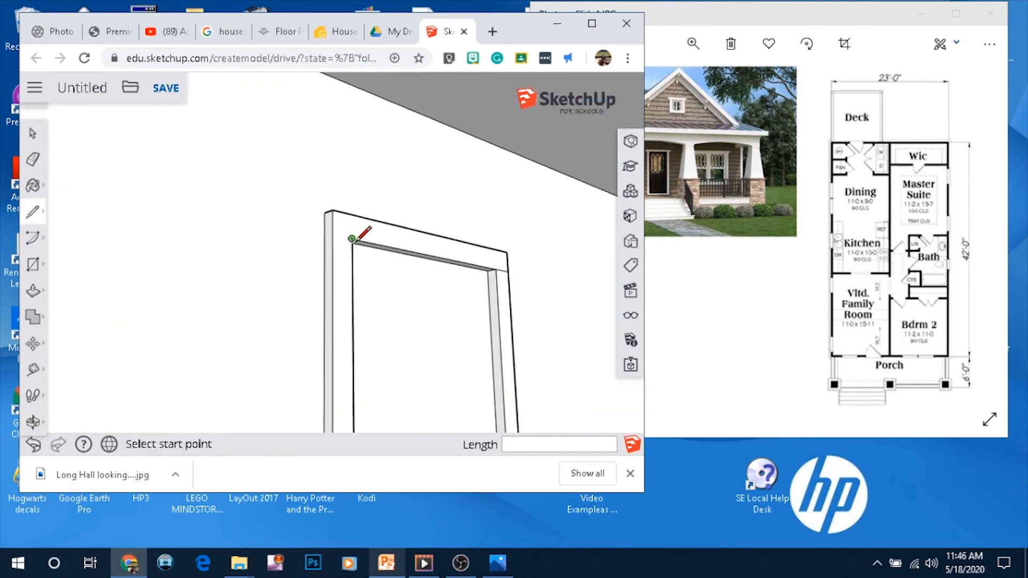
pyautogui.click(351, 238)
pyautogui.click(332, 233)
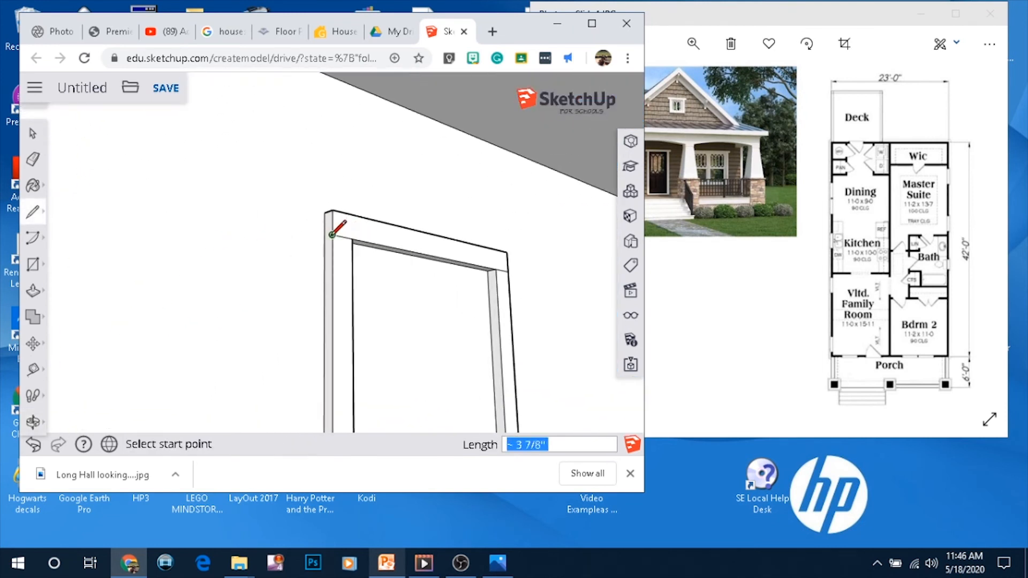
pyautogui.click(332, 234)
pyautogui.scroll(3, 323, 238)
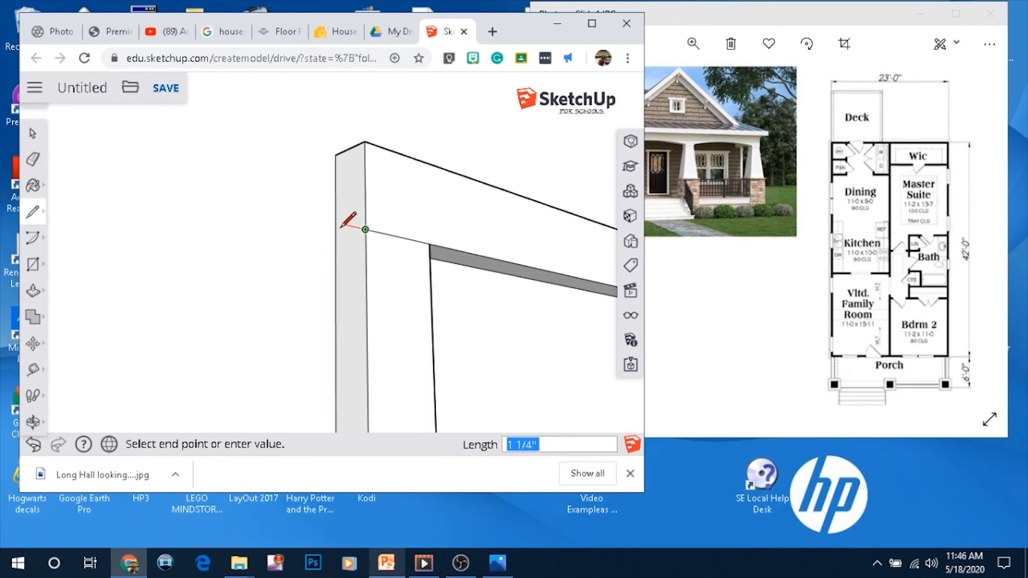
pyautogui.click(336, 239)
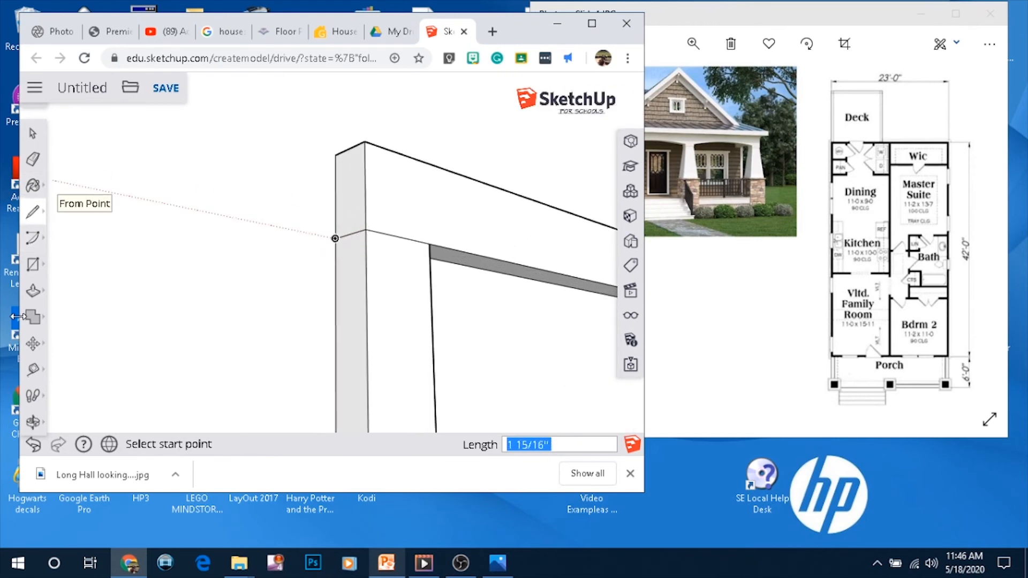
# Push/Pull the left end of the door header outward about 1 7/8 inches past the side trim
pyautogui.click(33, 290)
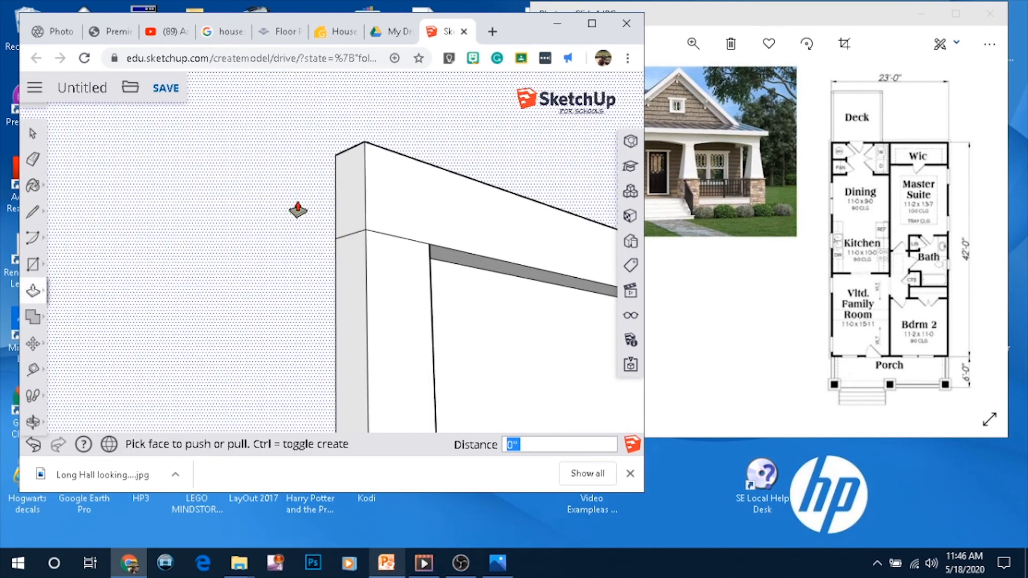
pyautogui.click(336, 214)
pyautogui.click(295, 236)
pyautogui.scroll(-3, 305, 247)
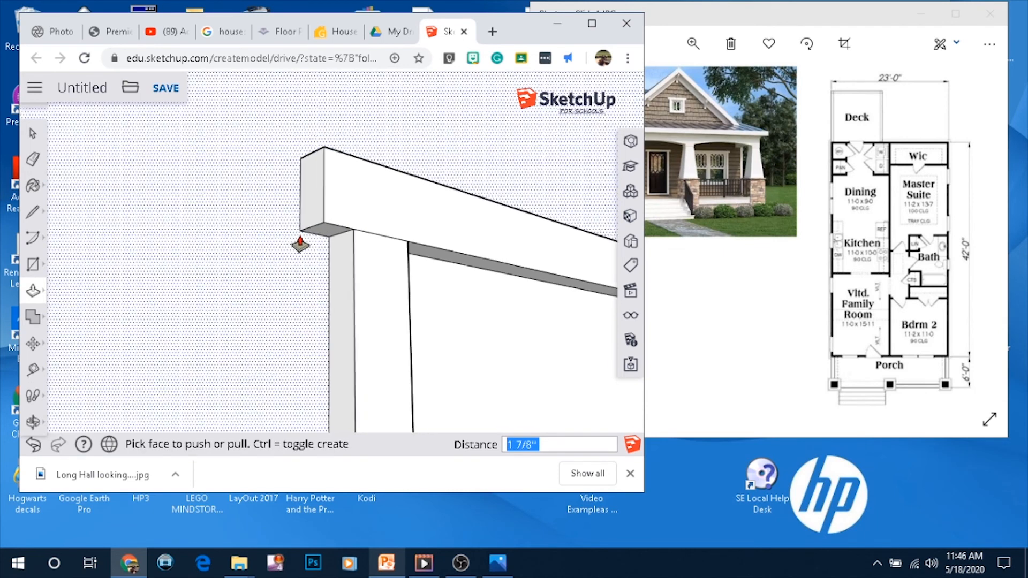
pyautogui.scroll(-3, 322, 259)
# Push/Pull the right end of the door header outward so it overhangs the side trim
pyautogui.moveTo(467, 287); pyautogui.dragTo(4, 336, button='middle')
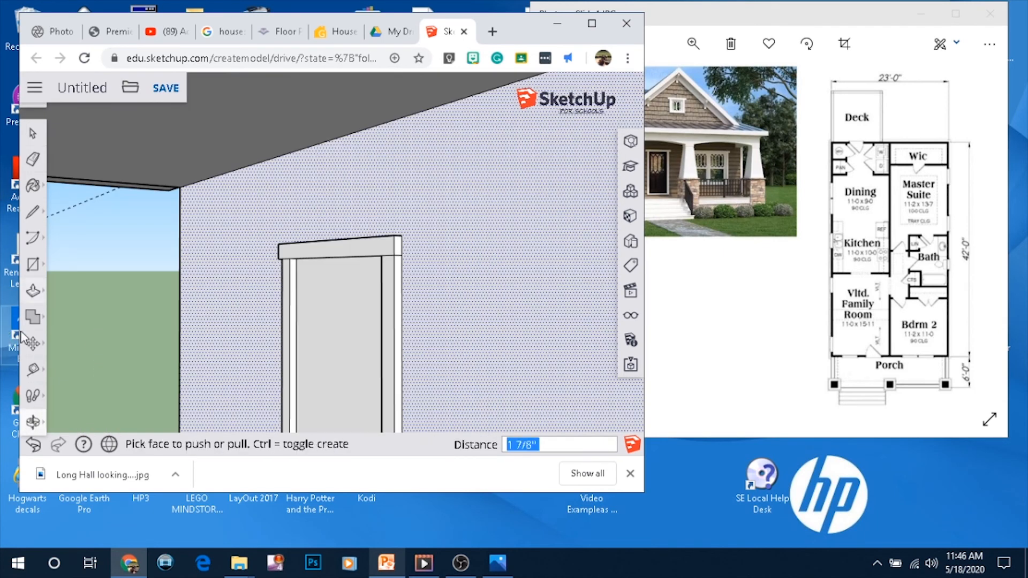
pyautogui.click(403, 248)
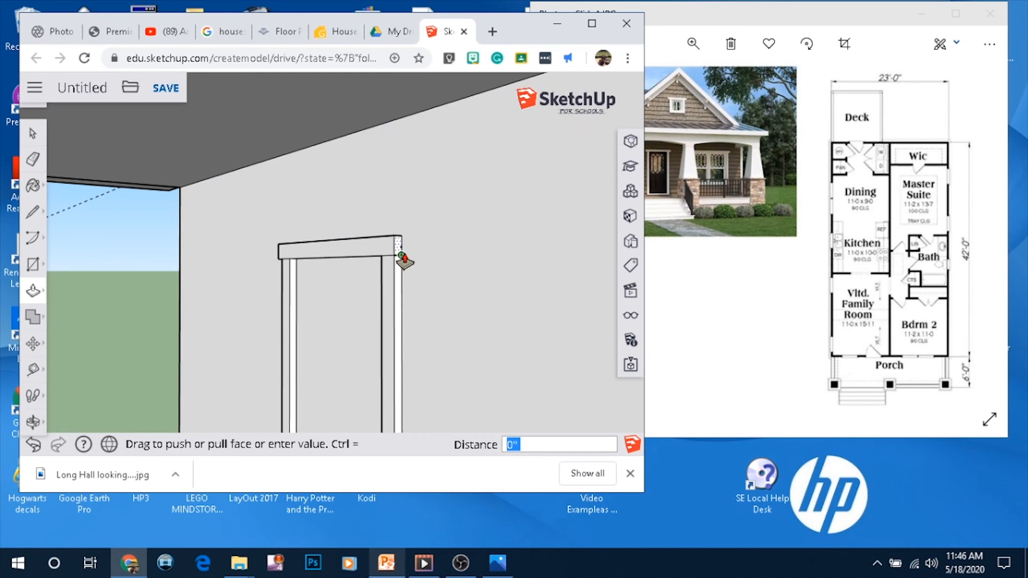
pyautogui.click(408, 261)
pyautogui.moveTo(386, 303); pyautogui.dragTo(487, 250, button='middle')
pyautogui.scroll(3, 489, 246)
pyautogui.scroll(4, 490, 248)
pyautogui.click(437, 229)
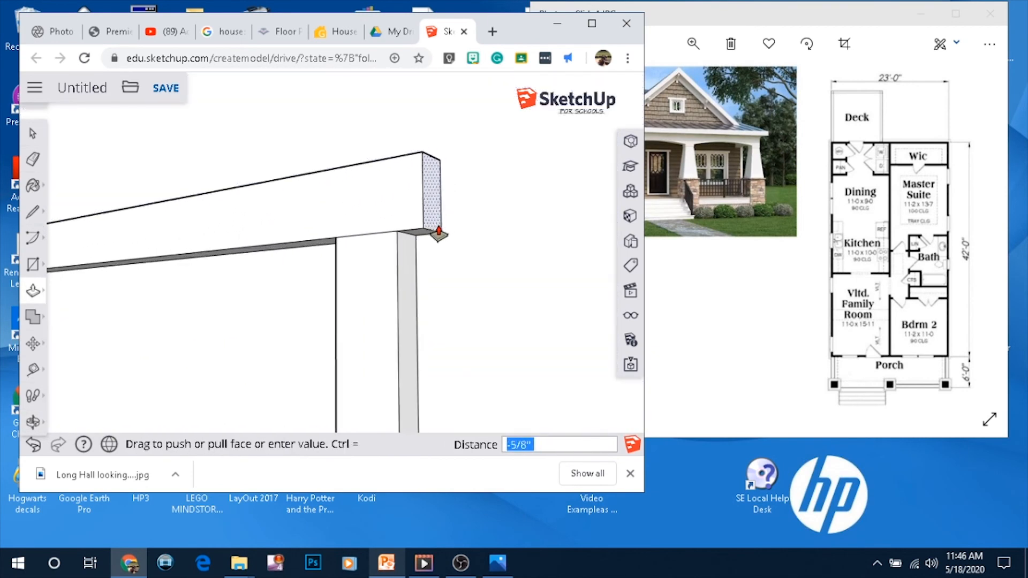
pyautogui.click(439, 231)
pyautogui.scroll(-8, 474, 226)
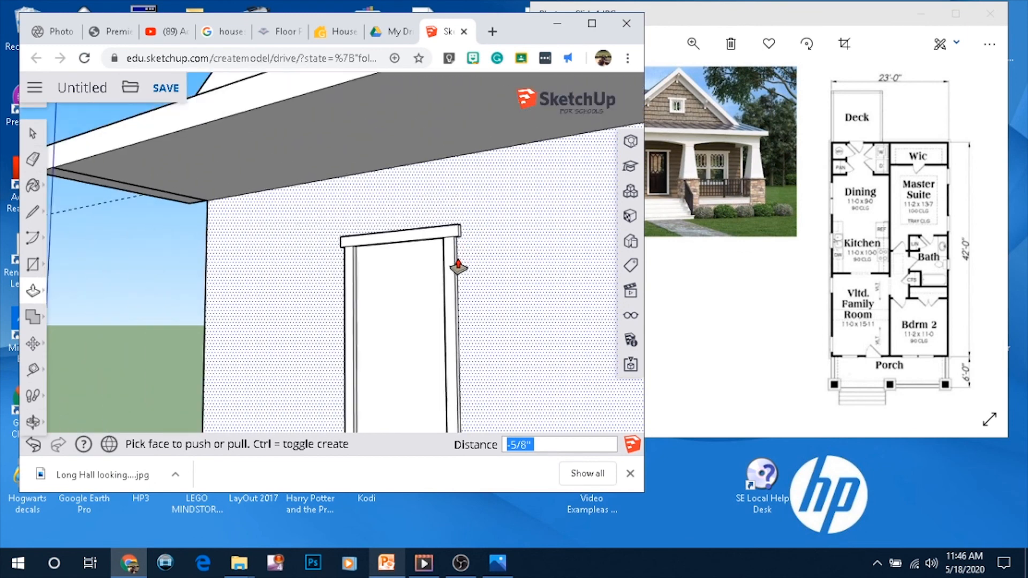
# Zoom in on the front door in the reference photo
pyautogui.moveTo(464, 280); pyautogui.dragTo(489, 321, button='middle')
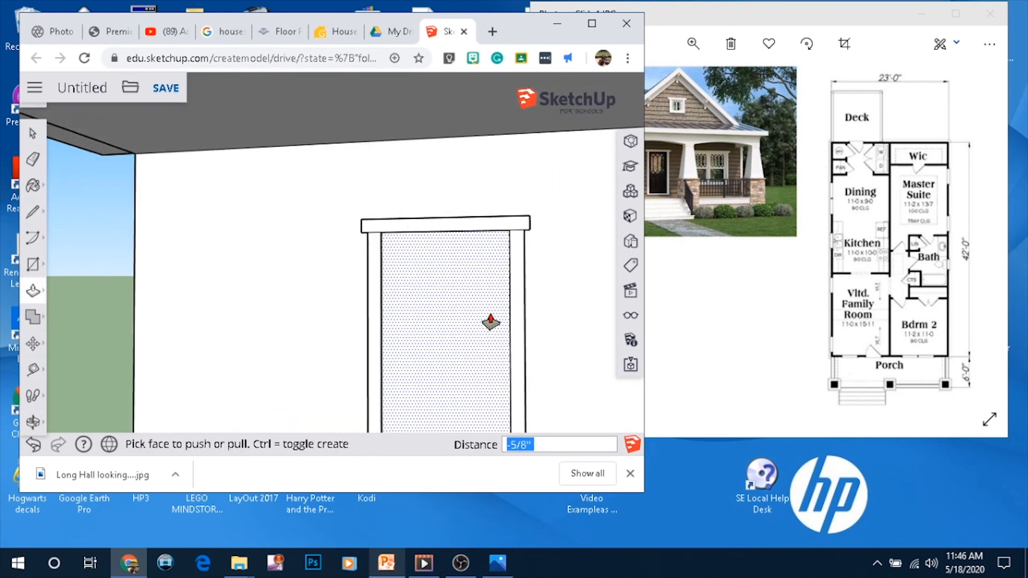
pyautogui.scroll(3, 489, 322)
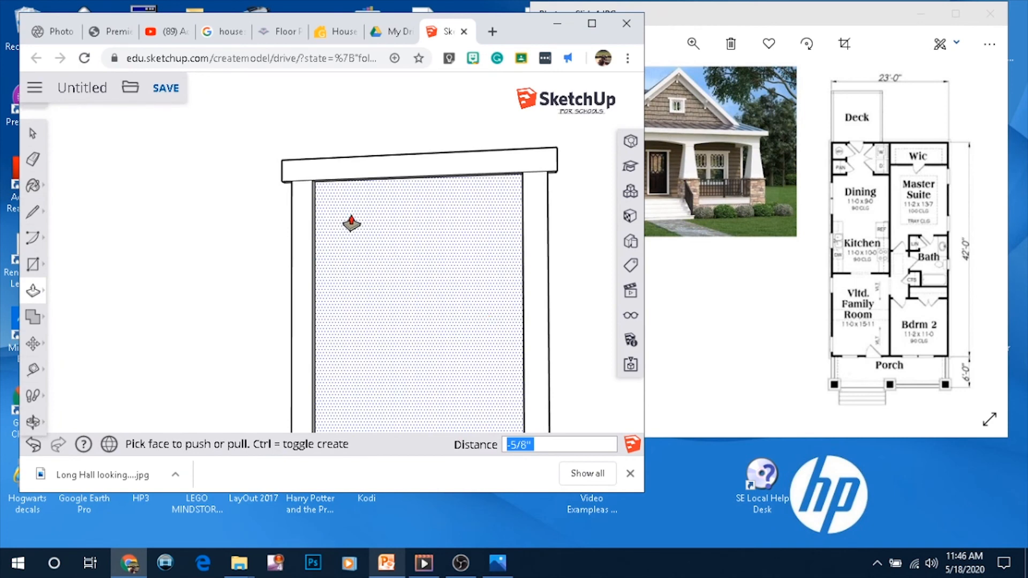
pyautogui.click(658, 170)
pyautogui.click(694, 44)
pyautogui.moveTo(637, 81); pyautogui.dragTo(683, 83)
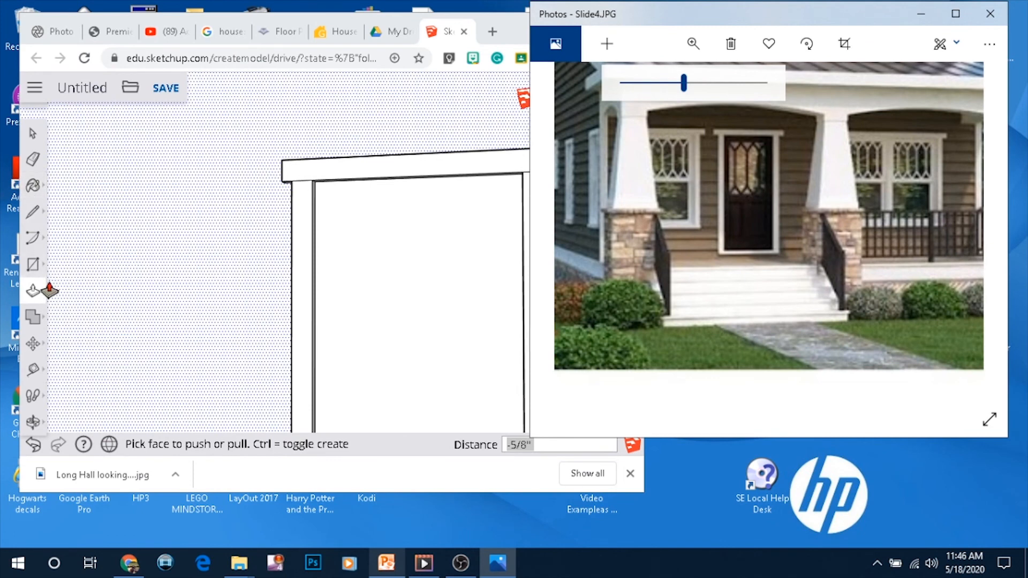
# Draw a rectangle about 2' 3 5/8" by 2' 1 3/8" on the upper part of the door for a window
pyautogui.click(41, 271)
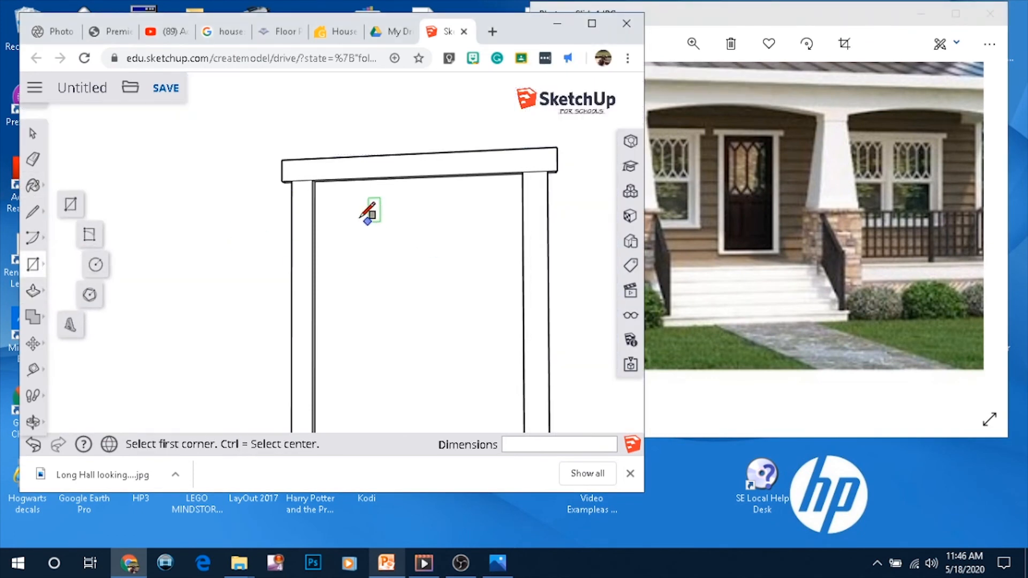
pyautogui.click(345, 212)
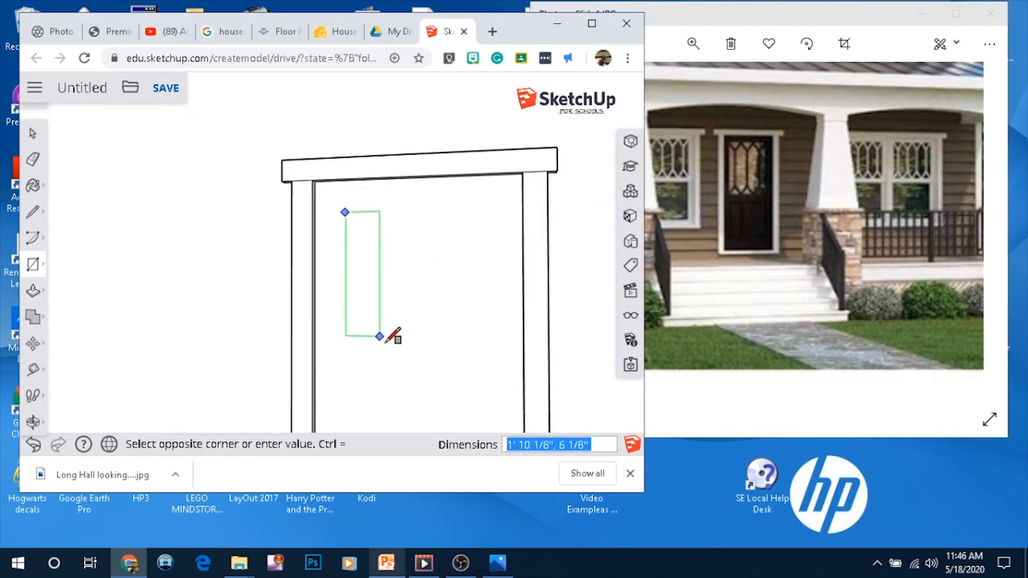
pyautogui.click(493, 371)
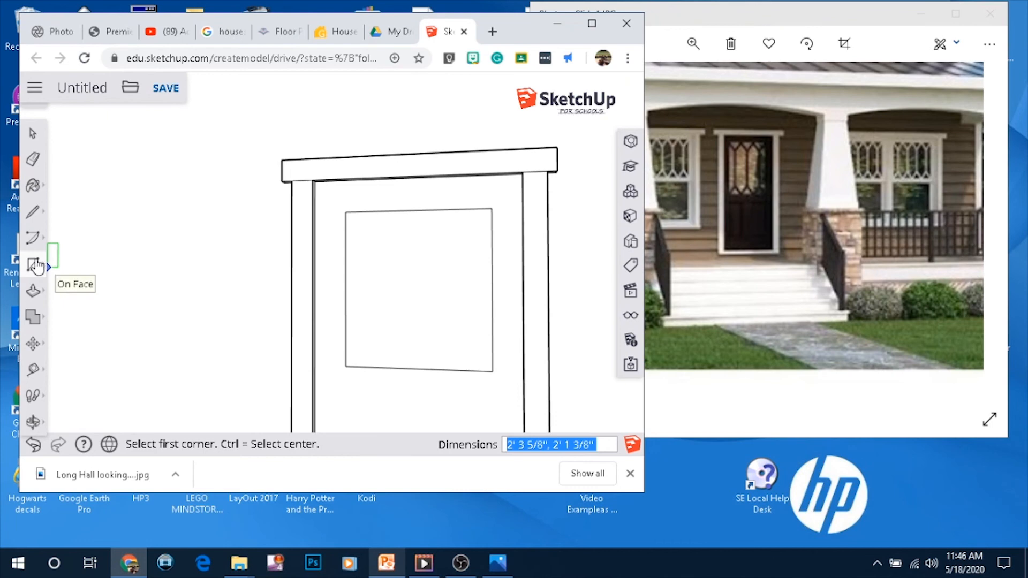
# Offset the window rectangle outward about 13/16 inch to form its trim
pyautogui.click(44, 282)
pyautogui.click(67, 332)
pyautogui.click(369, 212)
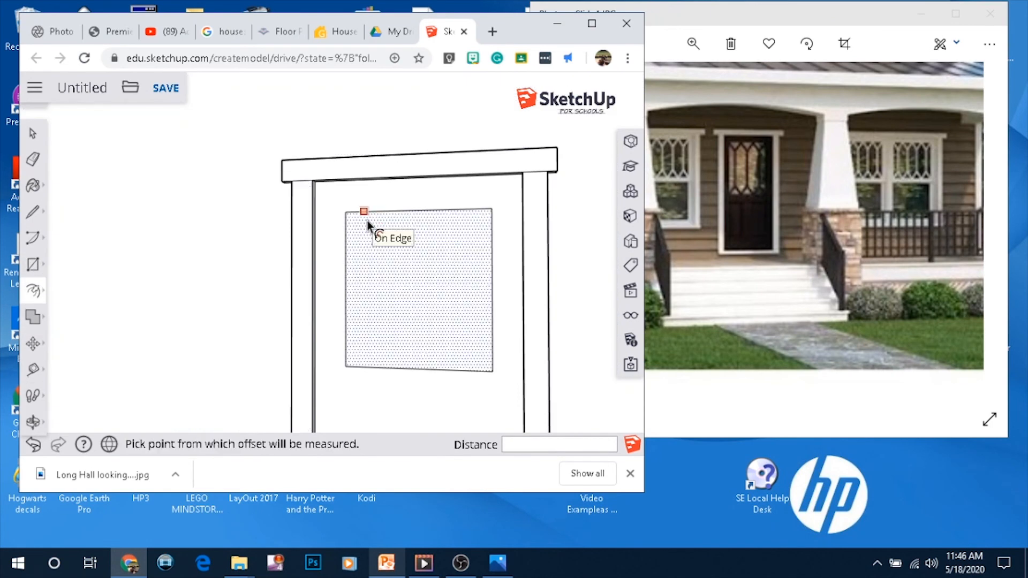
pyautogui.click(368, 214)
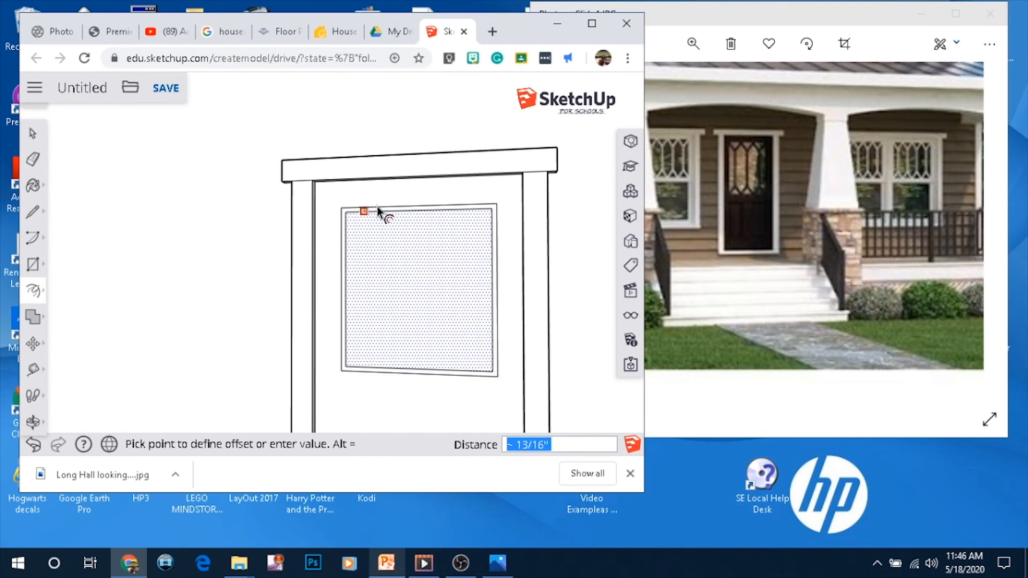
pyautogui.click(377, 207)
# Draw vertical and horizontal lines through the window's midpoints to divide it into four panes
pyautogui.click(33, 212)
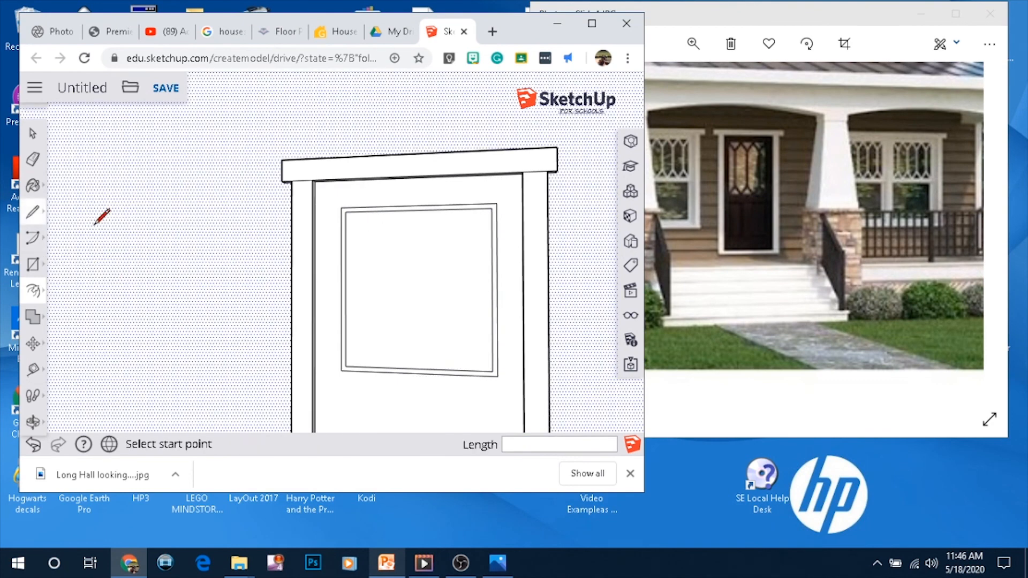
pyautogui.click(416, 210)
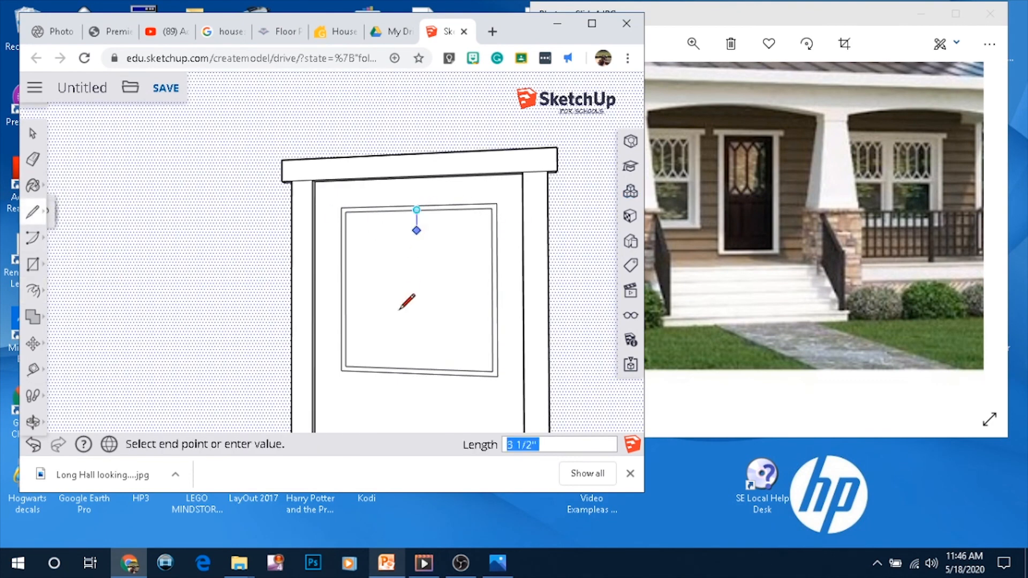
pyautogui.click(417, 368)
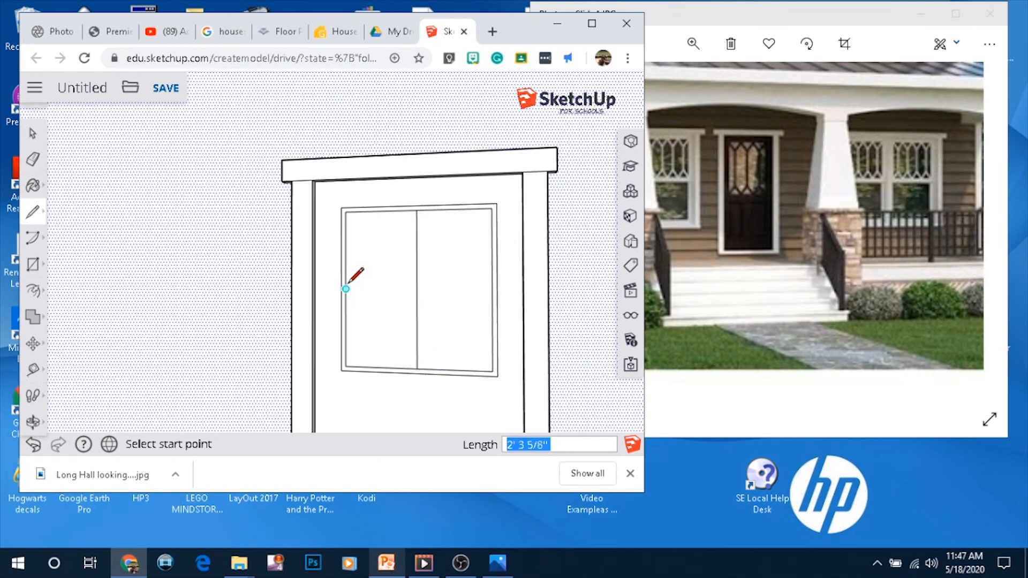
pyautogui.click(346, 288)
pyautogui.click(492, 289)
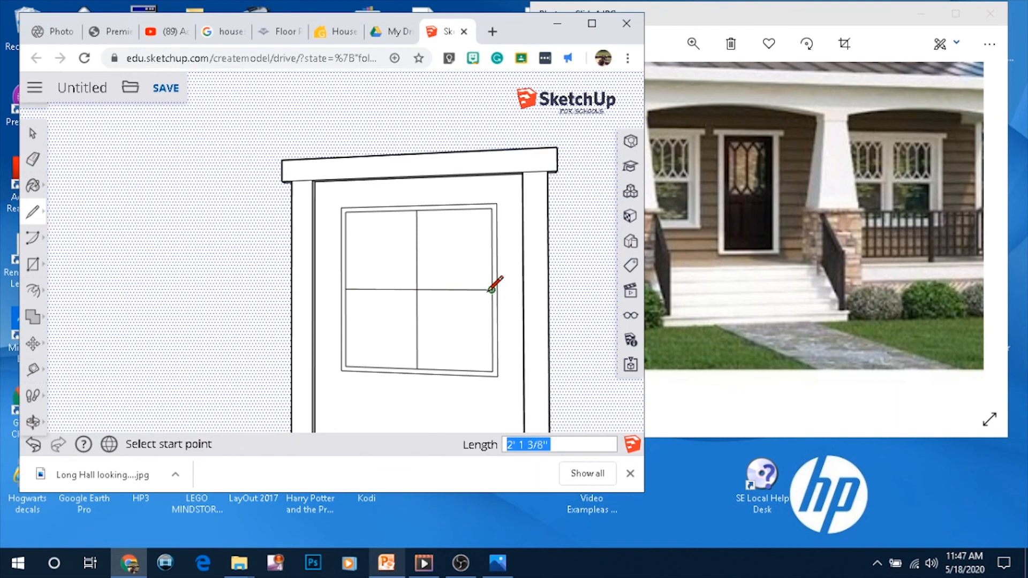
pyautogui.click(33, 295)
pyautogui.scroll(2, 393, 228)
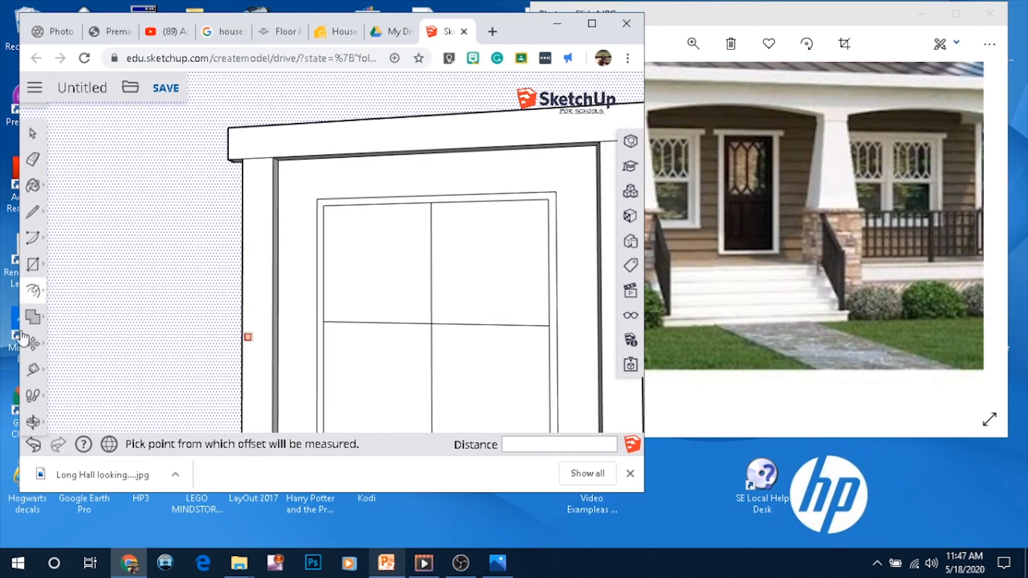
pyautogui.click(37, 293)
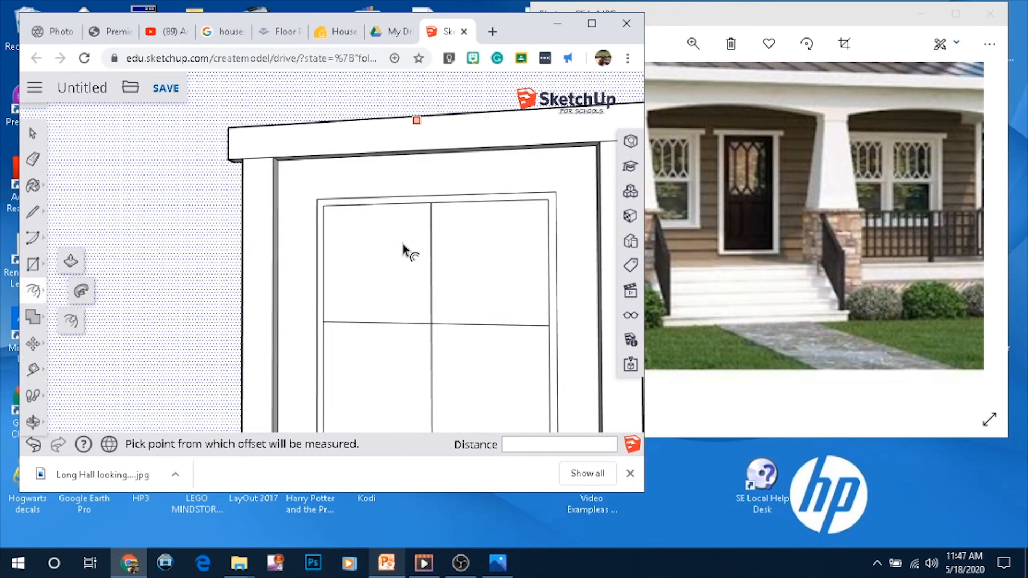
pyautogui.scroll(-3, 135, 190)
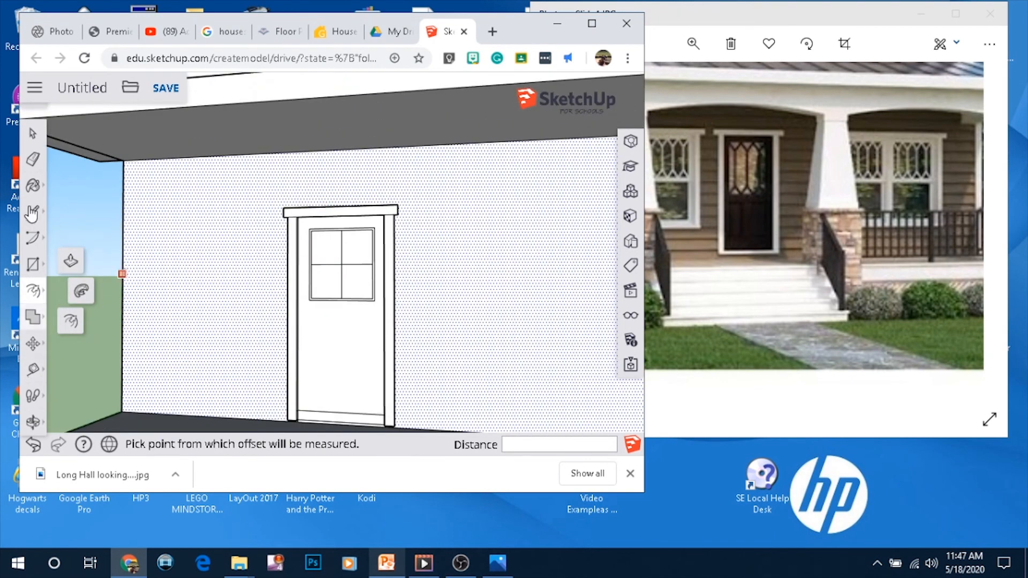
pyautogui.click(33, 134)
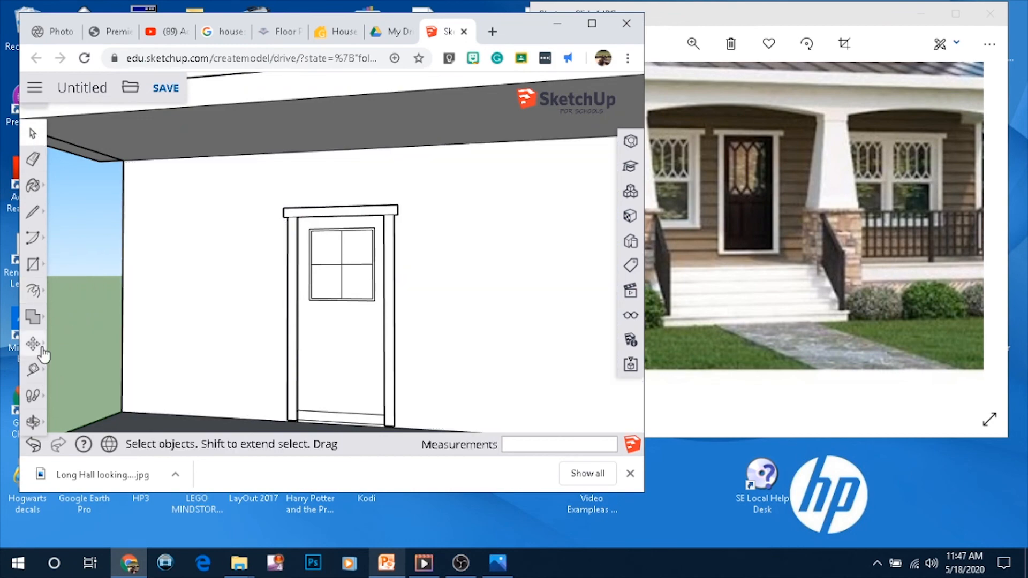
# Offset the two upper window panes inward slightly to form muntins
pyautogui.click(34, 292)
pyautogui.click(70, 321)
pyautogui.scroll(5, 388, 234)
pyautogui.click(285, 224)
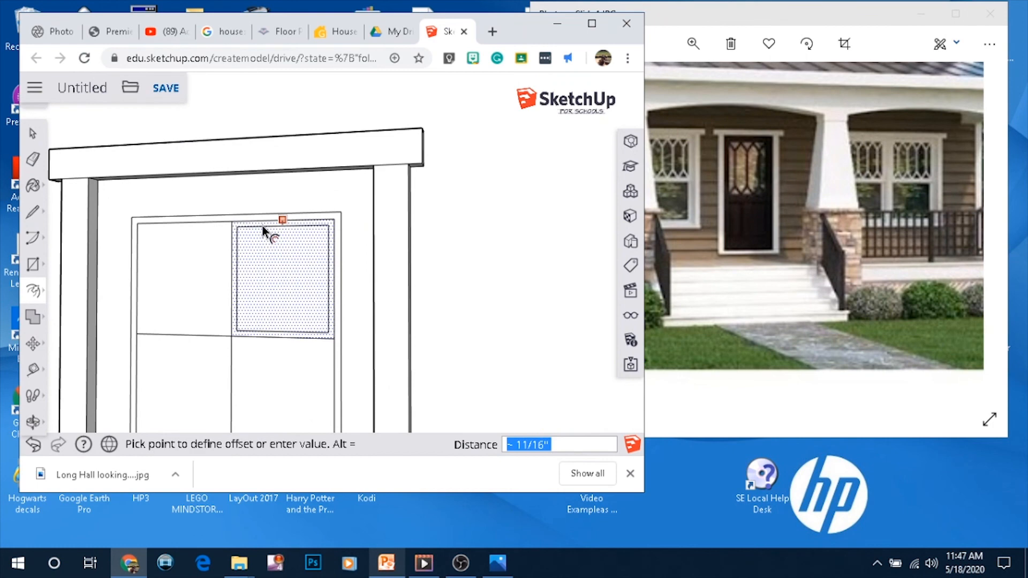
pyautogui.click(264, 223)
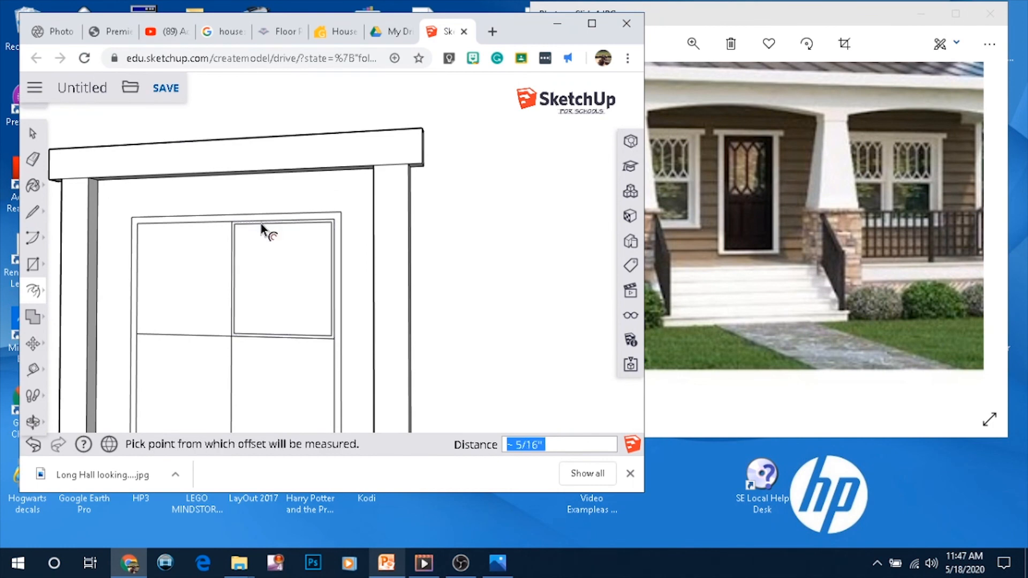
pyautogui.click(204, 225)
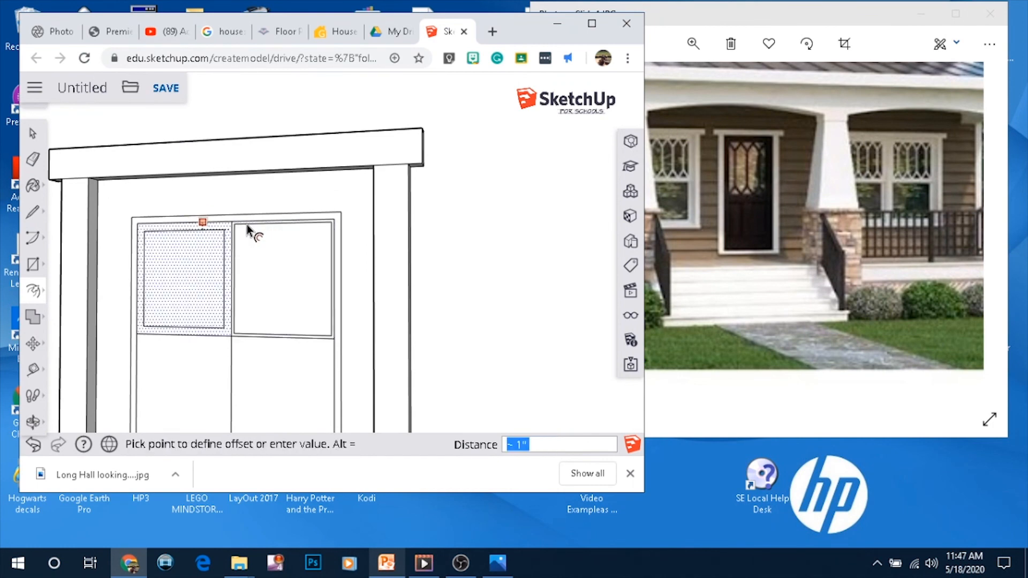
pyautogui.click(241, 224)
# Offset the two lower window panes inward slightly to form muntins
pyautogui.scroll(1, 239, 357)
pyautogui.scroll(2, 239, 357)
pyautogui.click(239, 356)
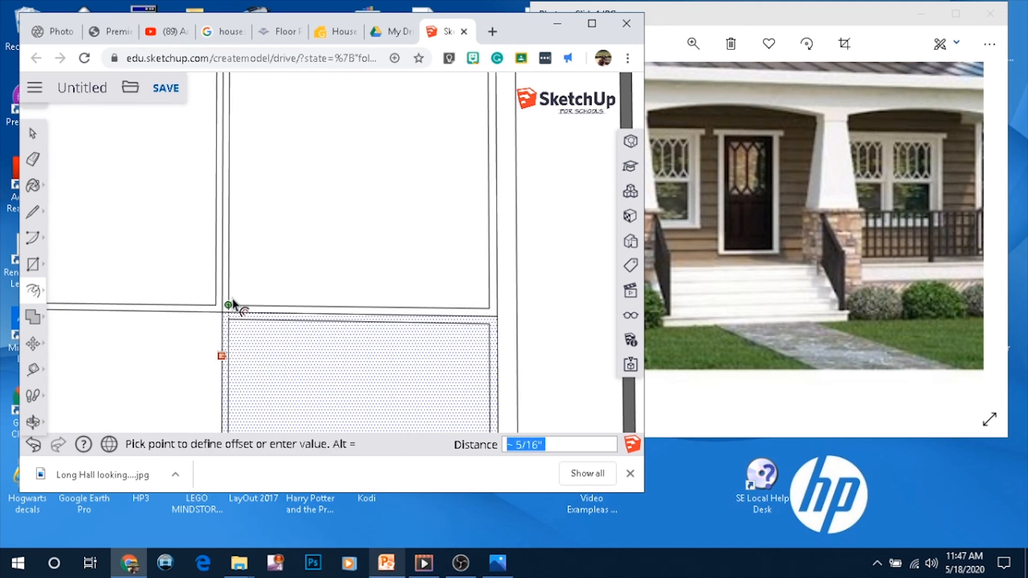
pyautogui.click(232, 294)
pyautogui.click(221, 337)
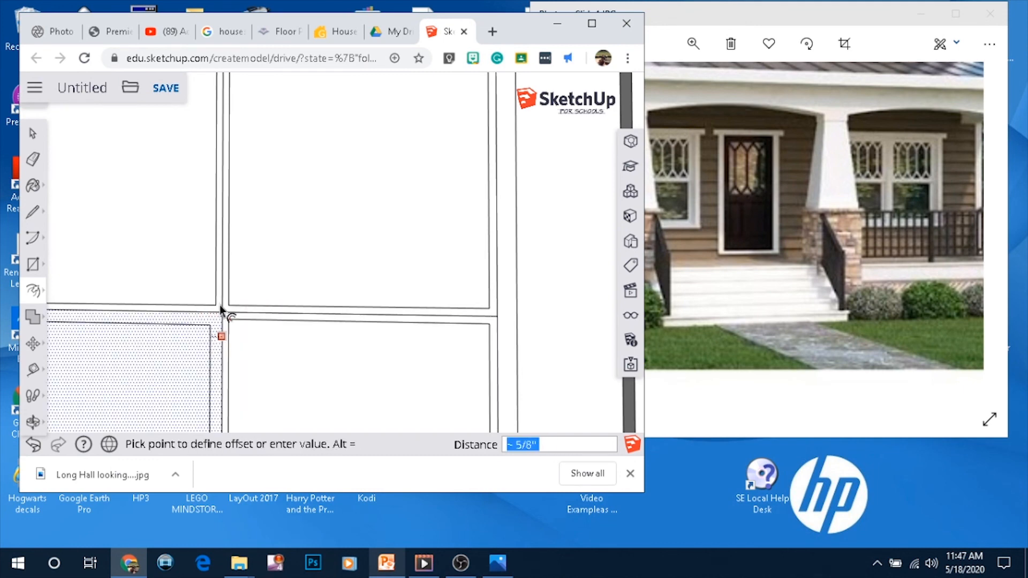
pyautogui.press('Escape')
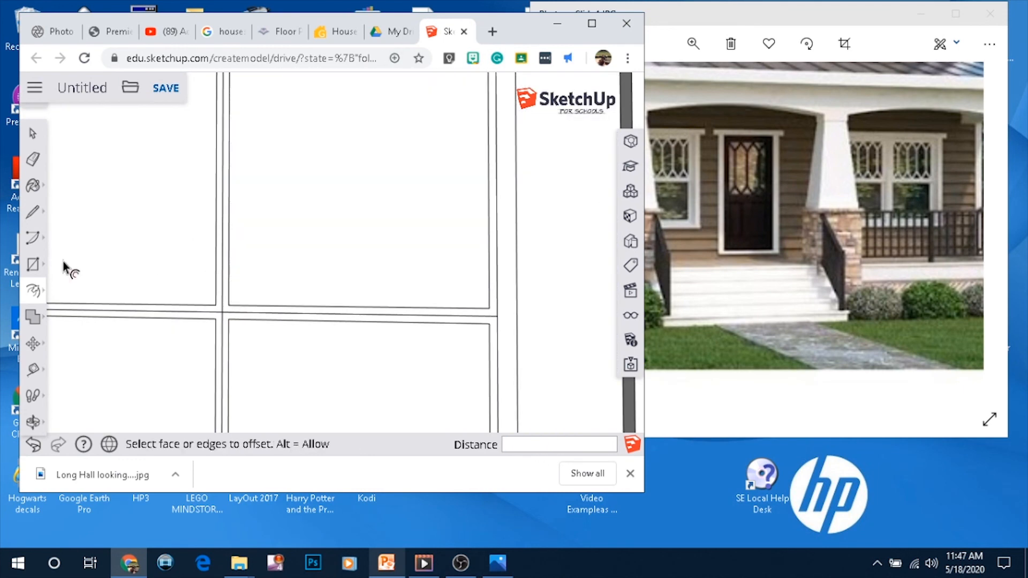
# Erase the stray line segments where the pane dividers extend across the window trim
pyautogui.press('e')
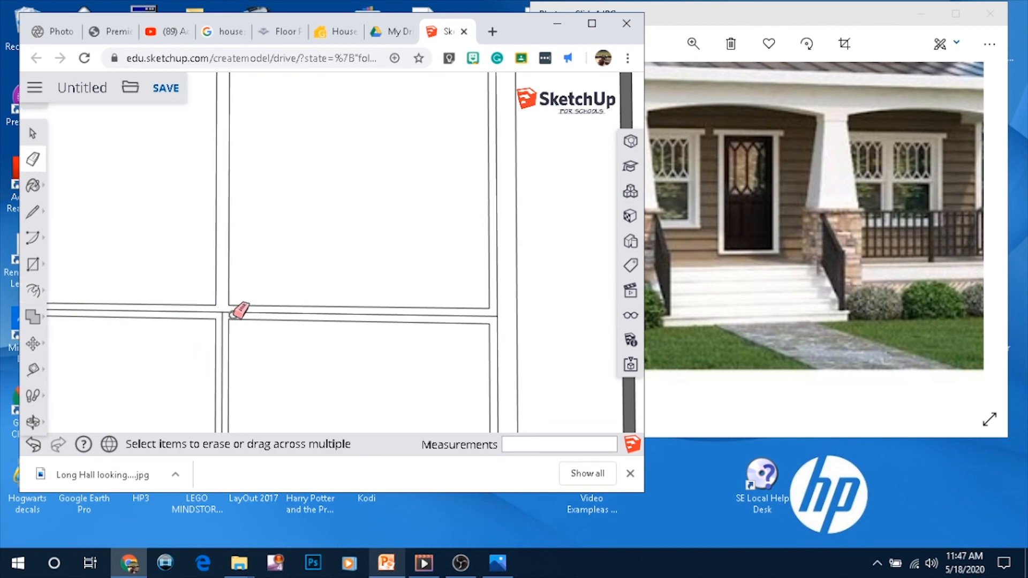
pyautogui.scroll(-5, 327, 325)
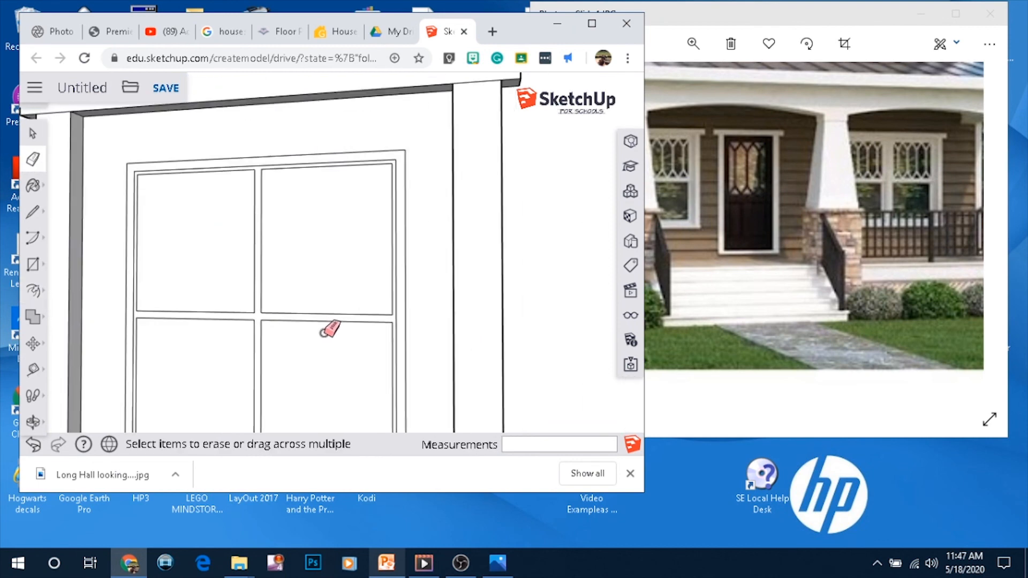
pyautogui.scroll(3, 236, 172)
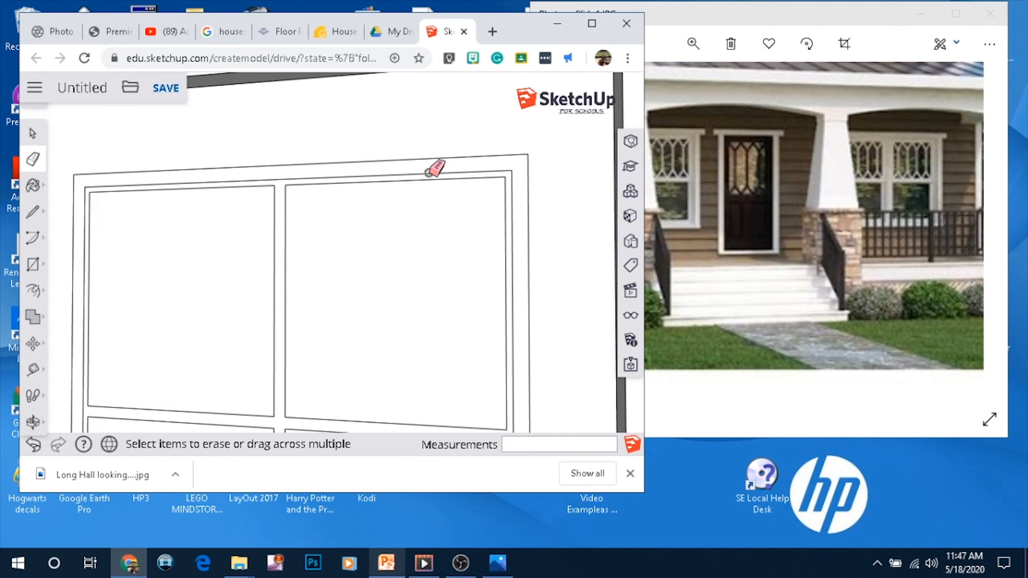
pyautogui.click(279, 178)
pyautogui.click(513, 213)
pyautogui.scroll(-3, 482, 257)
pyautogui.scroll(3, 296, 290)
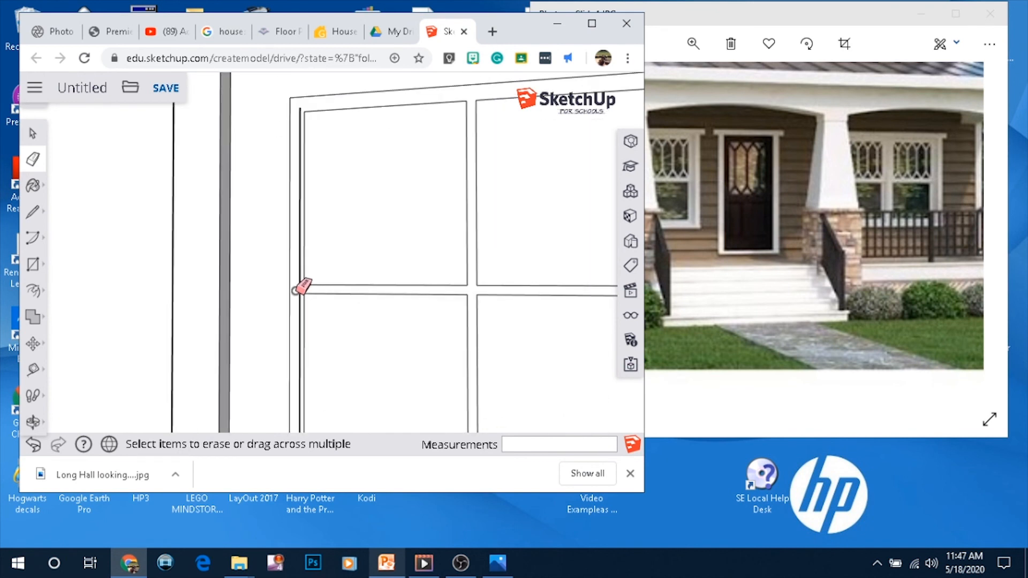
pyautogui.scroll(1, 303, 290)
pyautogui.click(300, 293)
pyautogui.scroll(-3, 482, 191)
pyautogui.scroll(4, 480, 337)
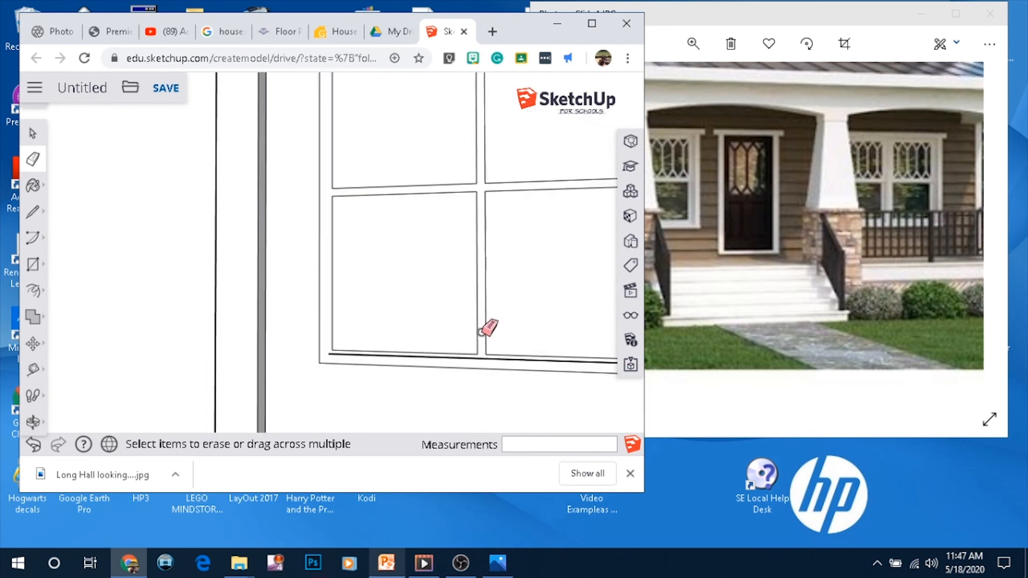
pyautogui.click(481, 365)
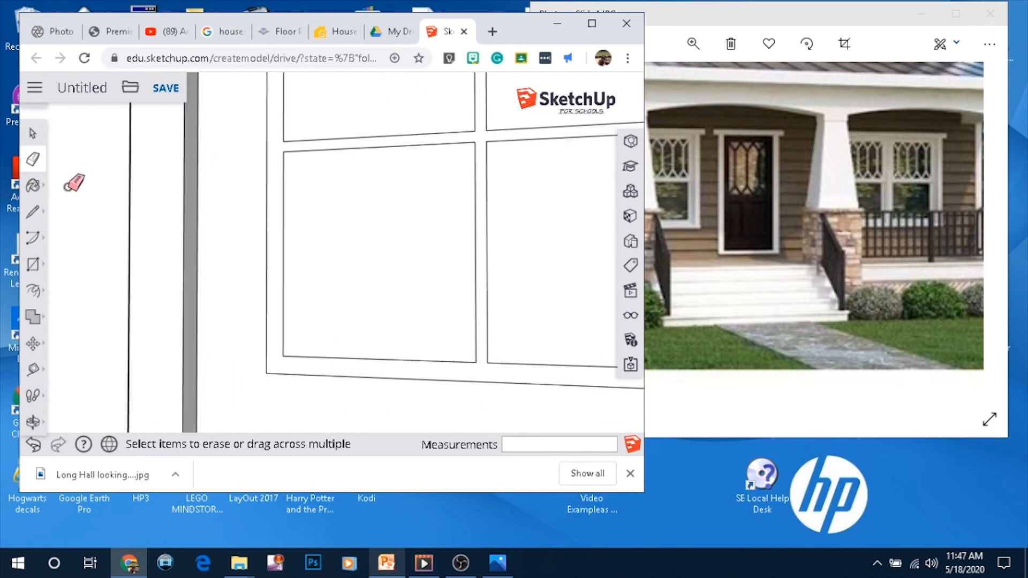
pyautogui.click(32, 291)
pyautogui.click(71, 263)
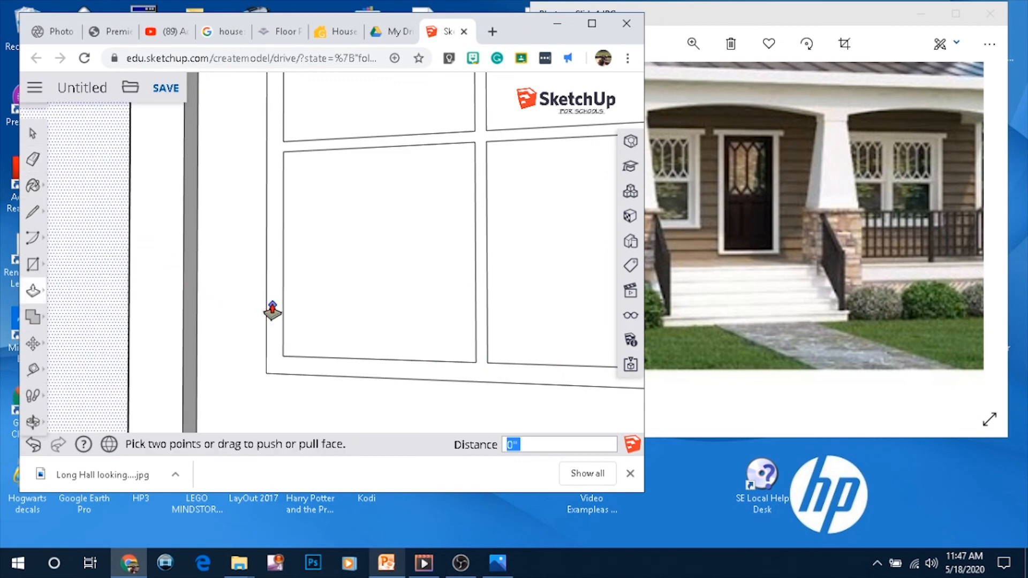
pyautogui.scroll(-10, 372, 248)
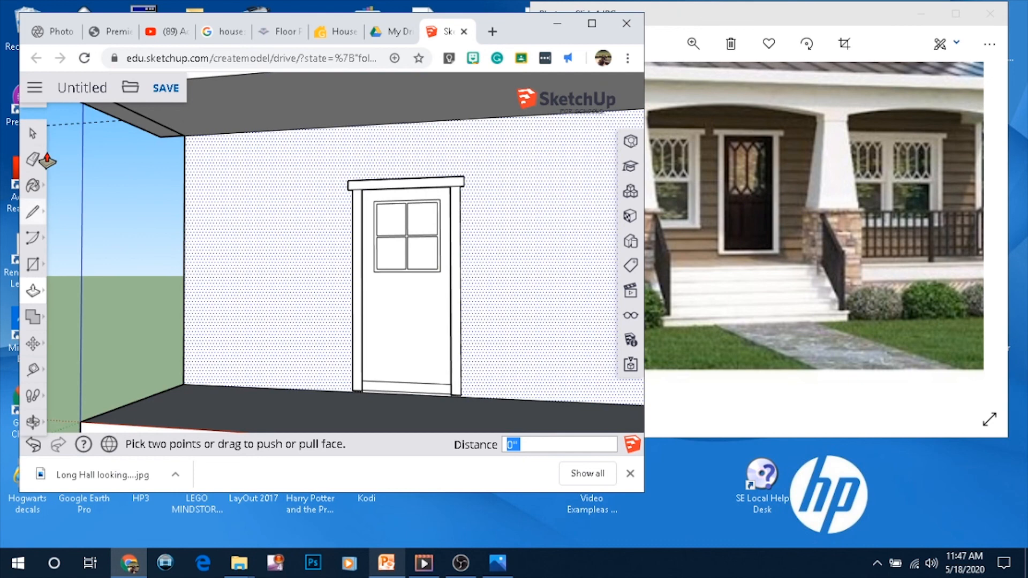
pyautogui.click(44, 139)
pyautogui.scroll(6, 441, 245)
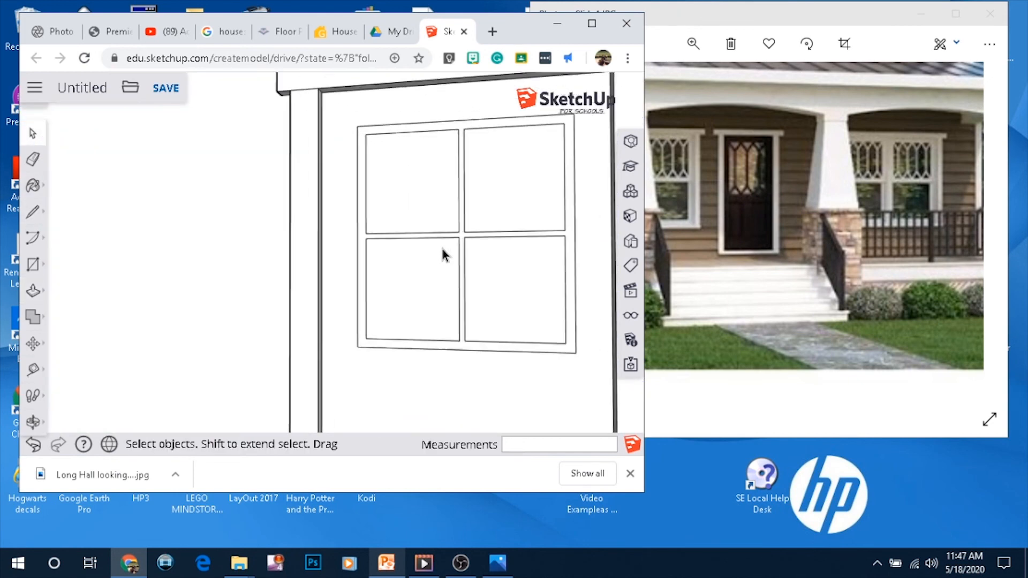
# Use Push/Pull to recess the lower-left window pane about 1 3/8 inch into the door
pyautogui.click(32, 291)
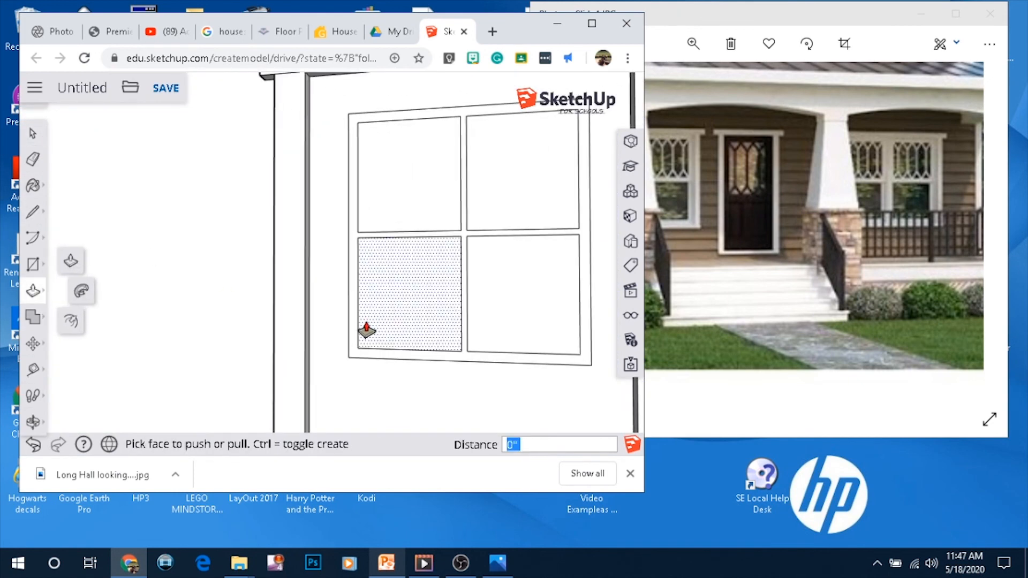
pyautogui.click(353, 348)
pyautogui.click(348, 351)
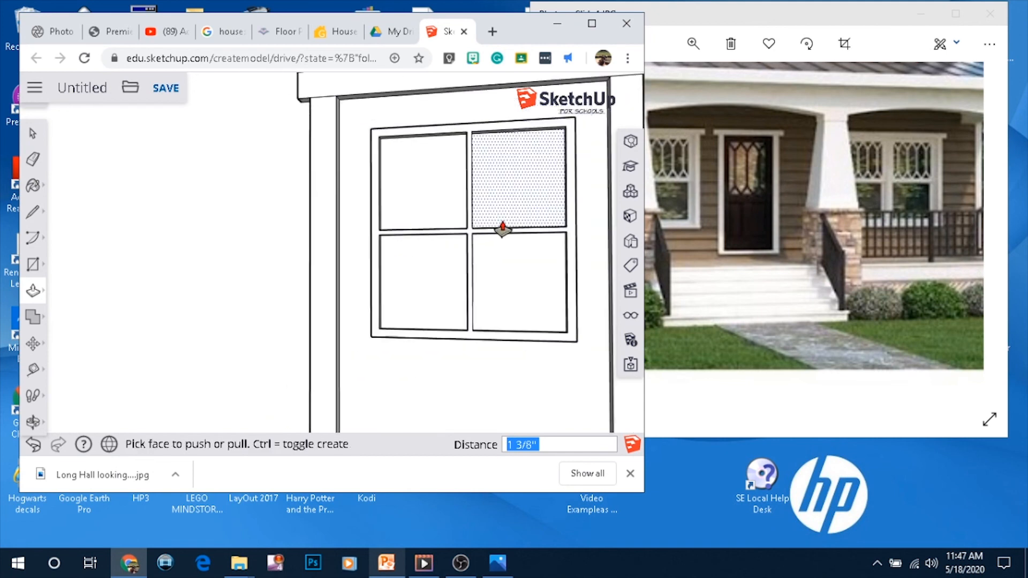
pyautogui.scroll(-8, 457, 250)
pyautogui.moveTo(457, 250)
pyautogui.mouseDown(button='middle')
pyautogui.moveTo(549, 316)
pyautogui.moveTo(463, 391)
pyautogui.mouseUp(button='middle')
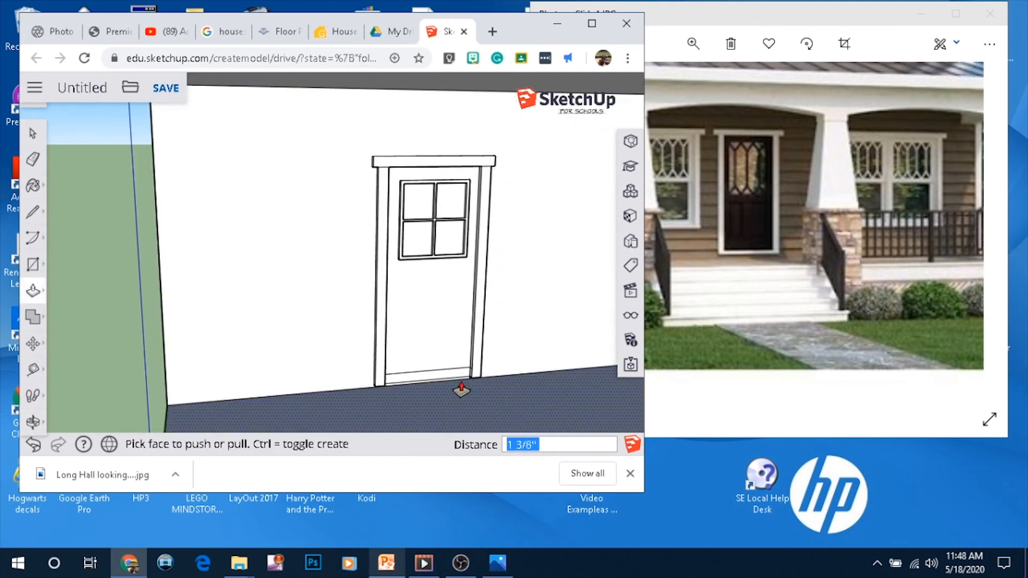
pyautogui.moveTo(456, 375); pyautogui.dragTo(474, 371)
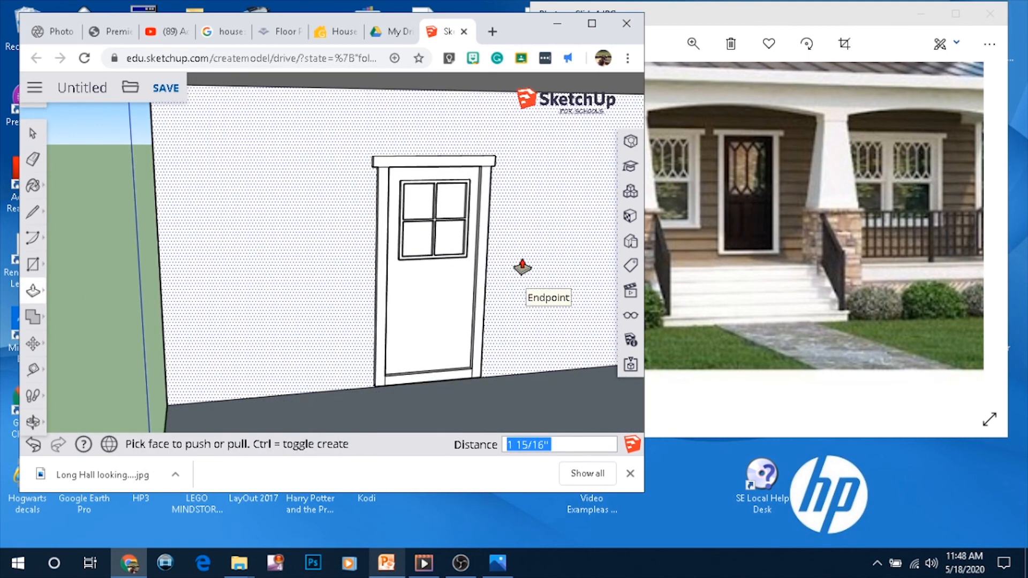
# Zoom out and orbit around the house to review the front door and porch
pyautogui.scroll(-5, 565, 219)
pyautogui.scroll(-3, 562, 225)
pyautogui.scroll(3, 546, 268)
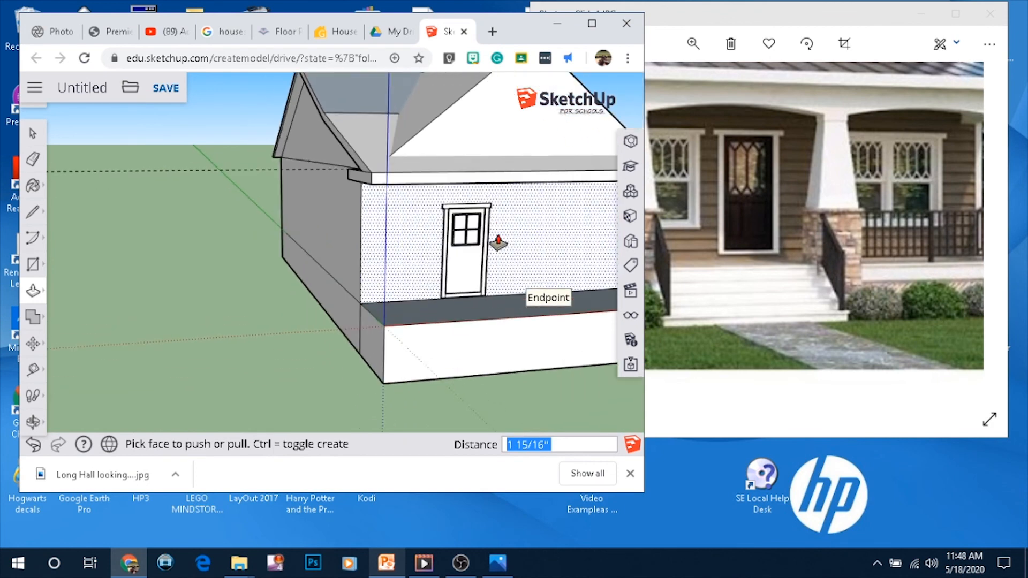
pyautogui.scroll(-3, 451, 287)
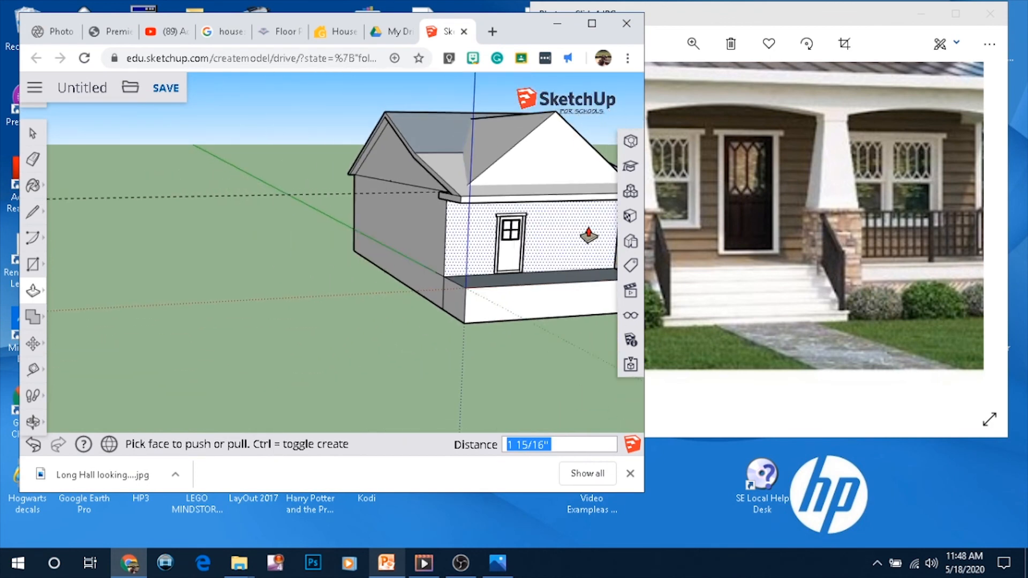
pyautogui.scroll(5, 589, 236)
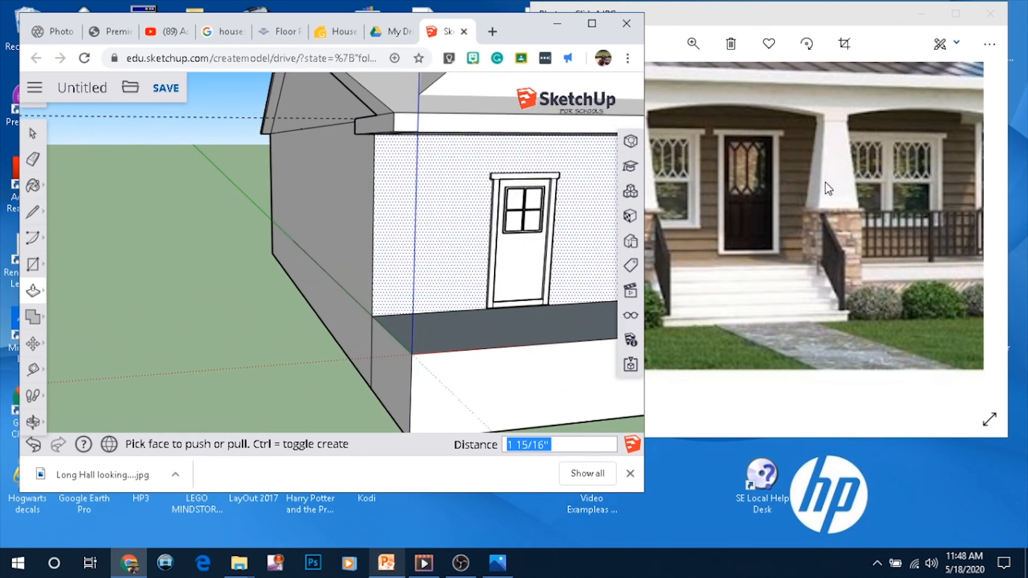
pyautogui.scroll(-3, 465, 244)
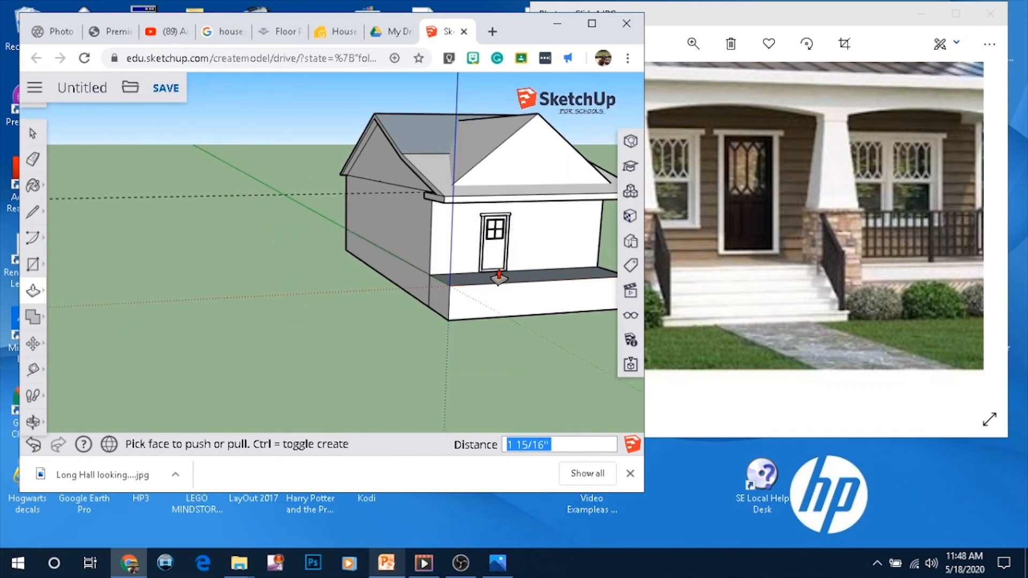
pyautogui.scroll(-2, 544, 283)
pyautogui.moveTo(540, 284); pyautogui.dragTo(457, 308, button='middle')
pyautogui.scroll(1, 524, 300)
pyautogui.scroll(-3, 530, 308)
pyautogui.scroll(6, 537, 326)
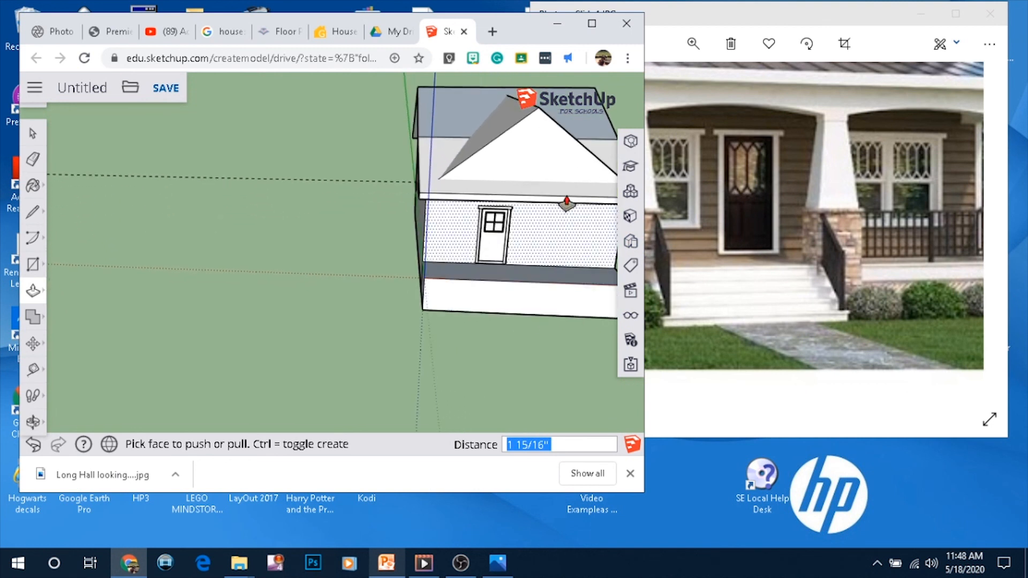
pyautogui.scroll(-2, 525, 167)
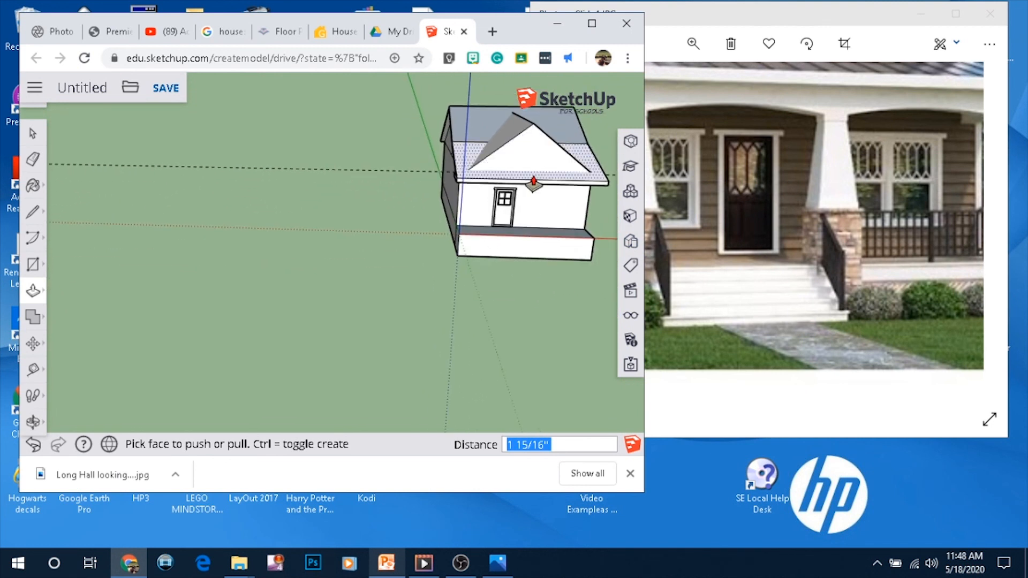
pyautogui.scroll(-5, 528, 170)
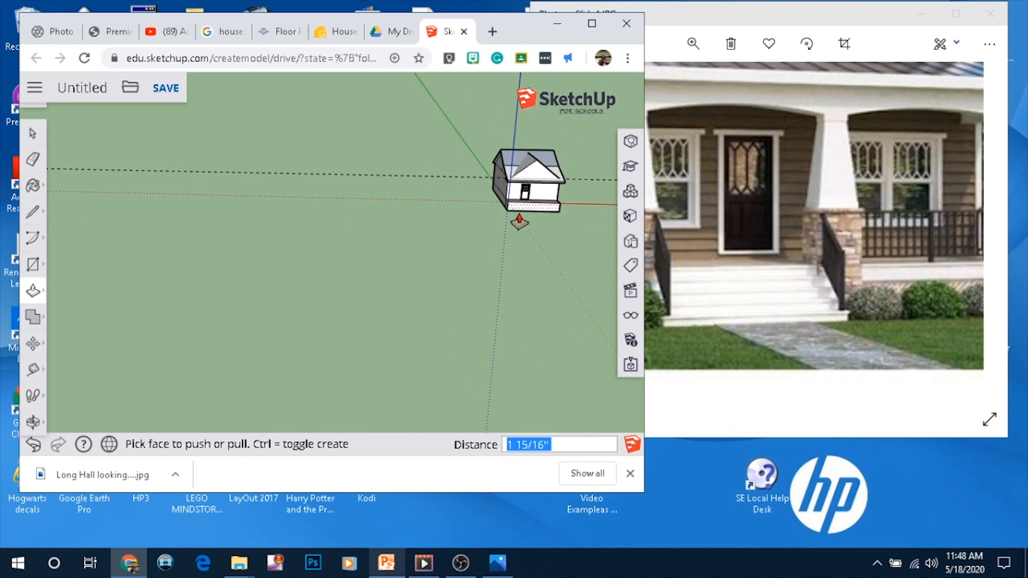
pyautogui.scroll(3, 503, 233)
pyautogui.scroll(-1, 50, 341)
pyautogui.scroll(4, 500, 153)
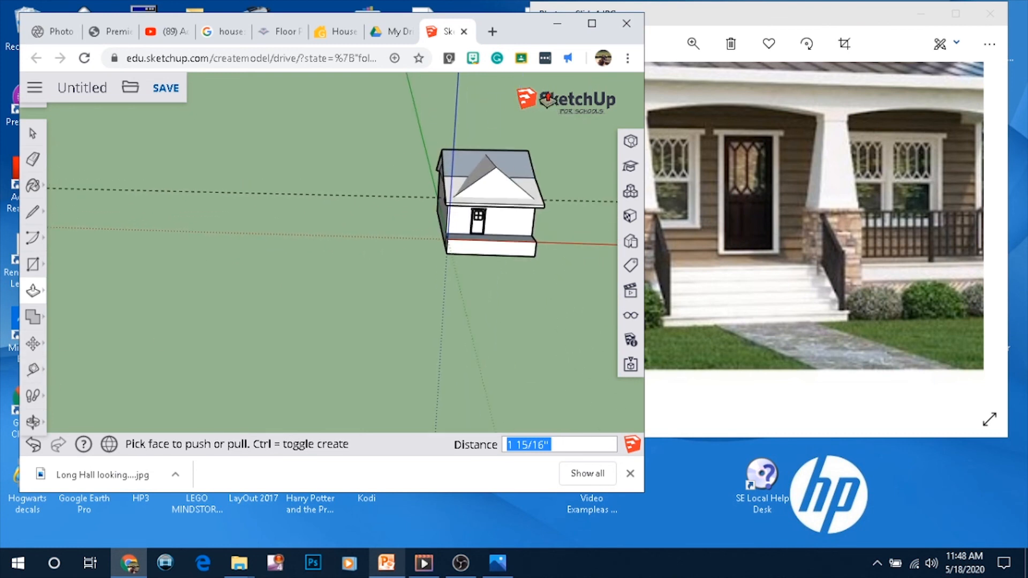